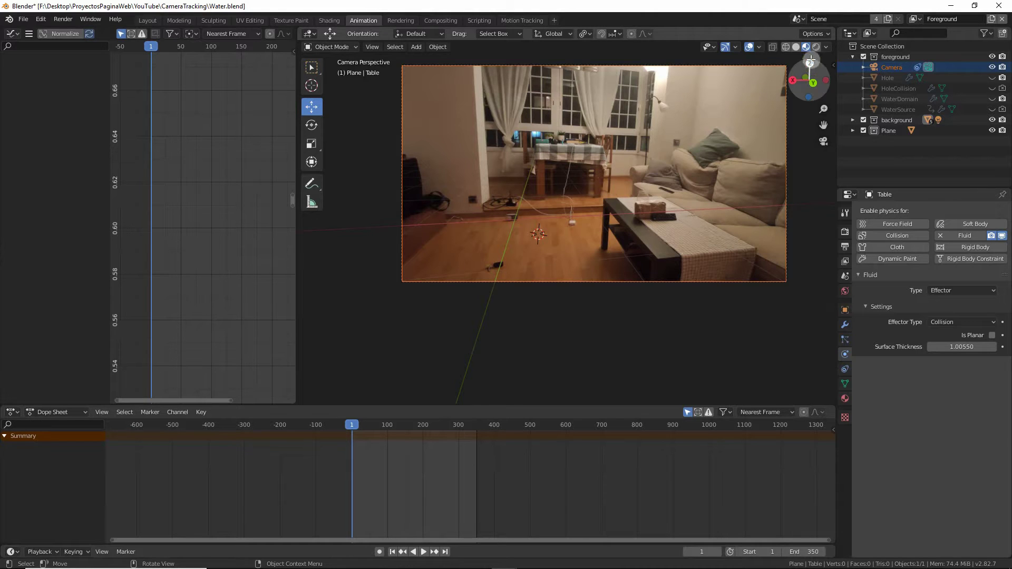
Select the background collection and bring up its view-layer options
left_click(628, 217)
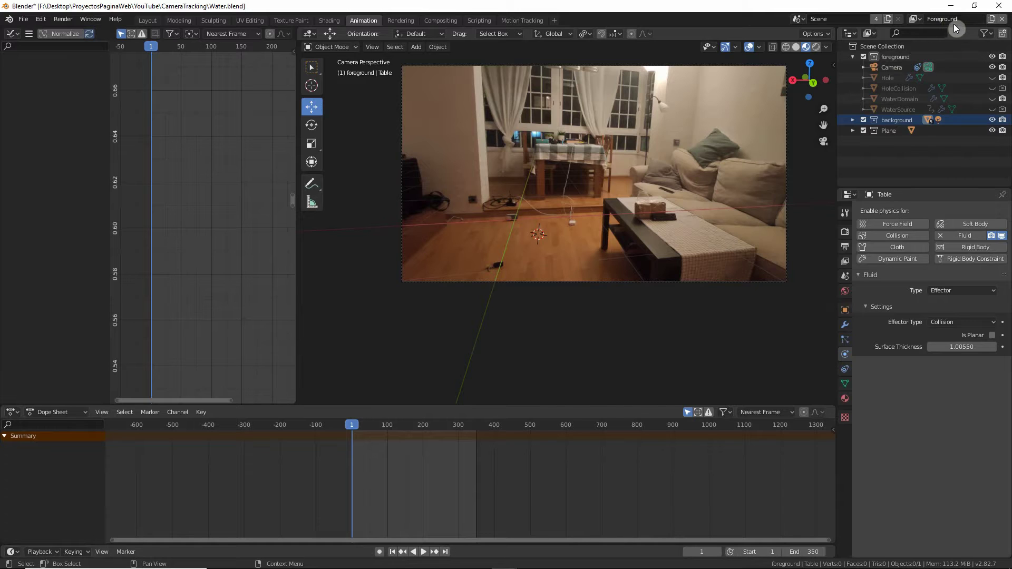
right_click(895, 119)
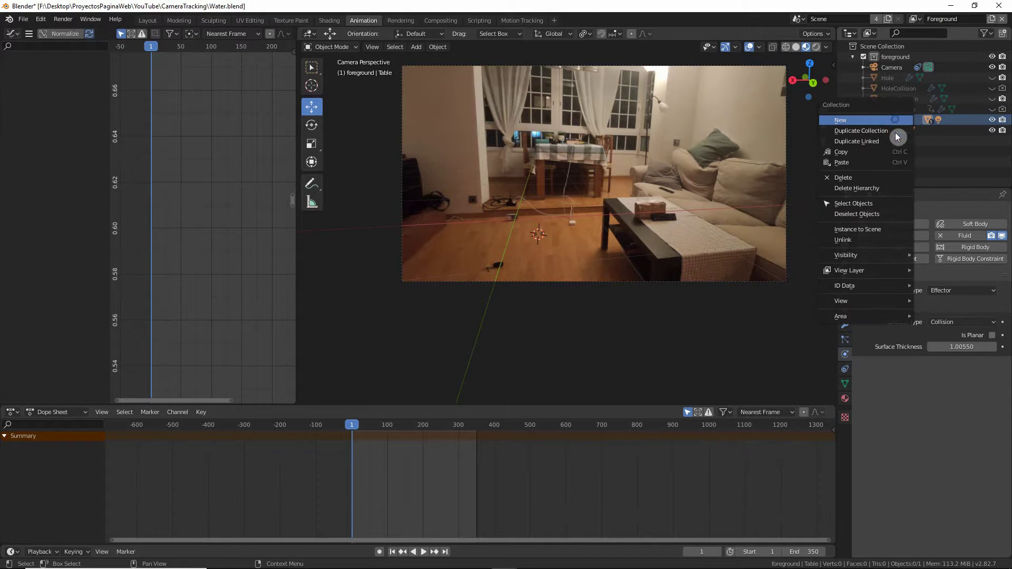
left_click(871, 272)
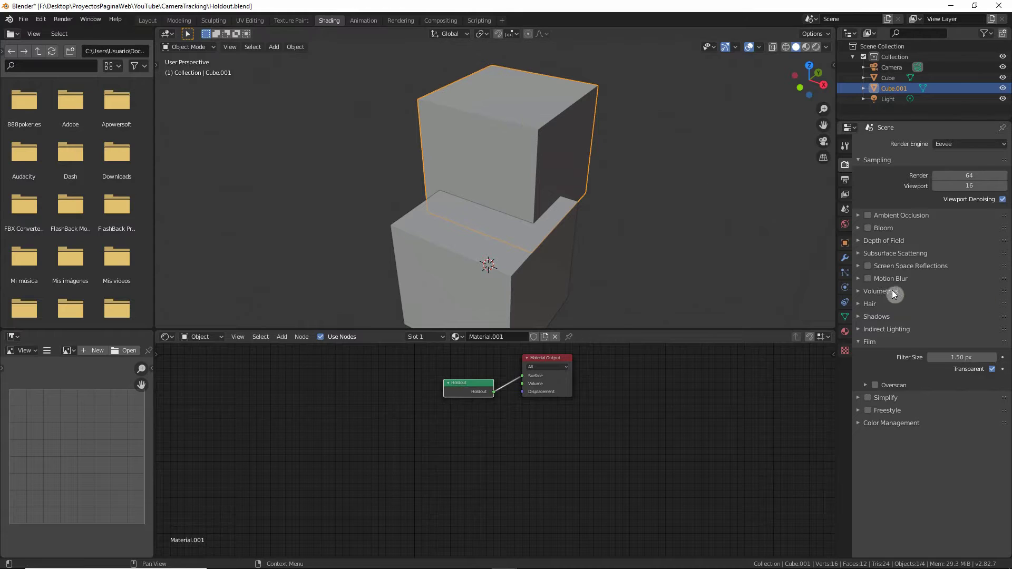
Preview the cube's Holdout material in Rendered shading, orbiting around the cube
left_click(844, 332)
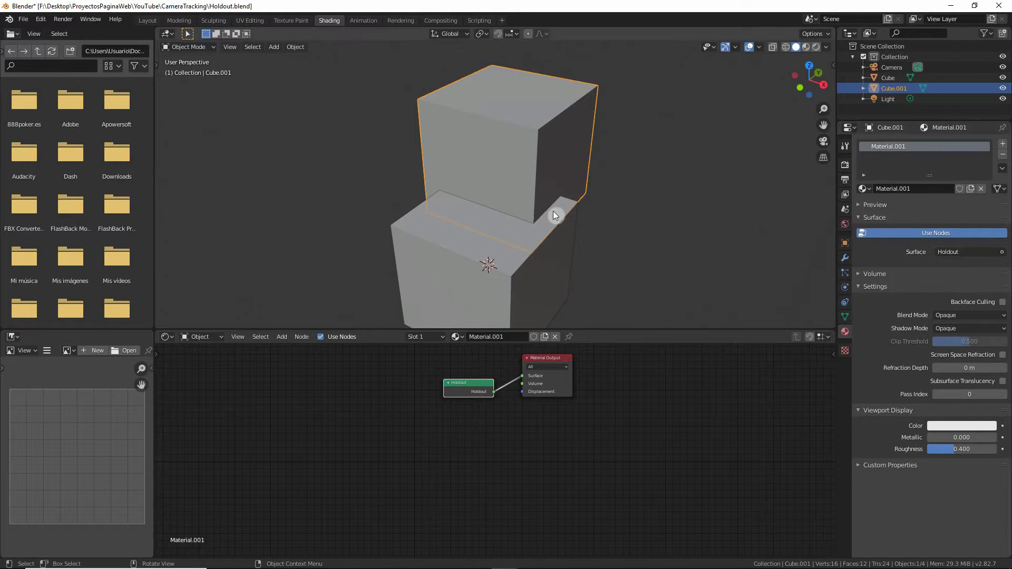
left_click(816, 46)
middle_click_drag(614, 198, 495, 198)
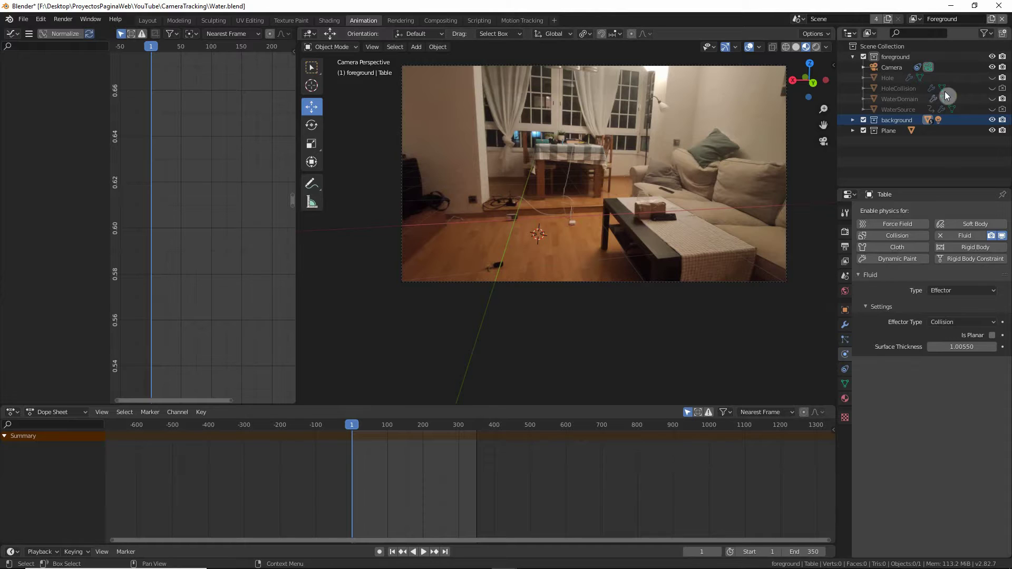
right_click(898, 120)
mouse_move(862, 286)
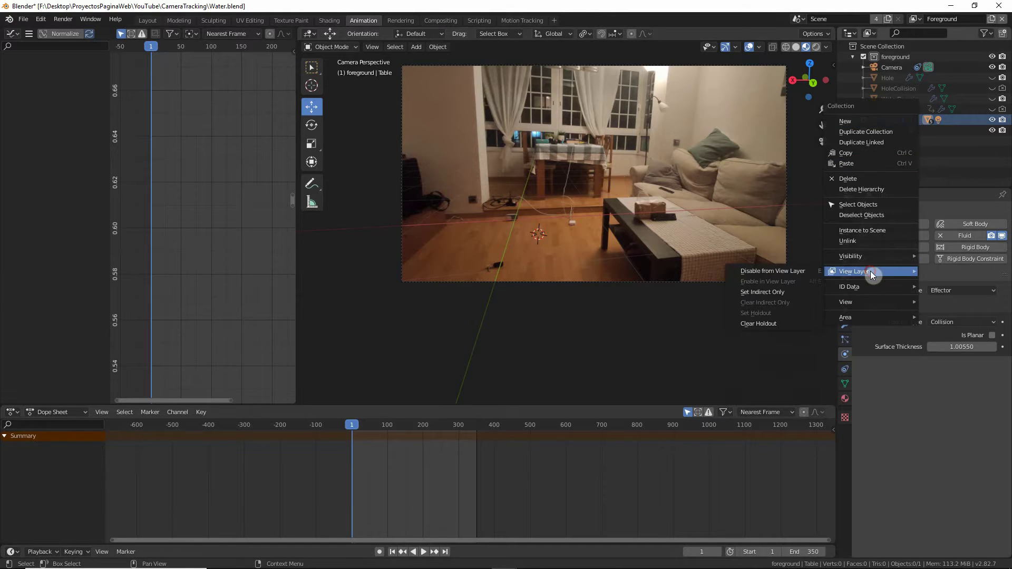
key("Escape")
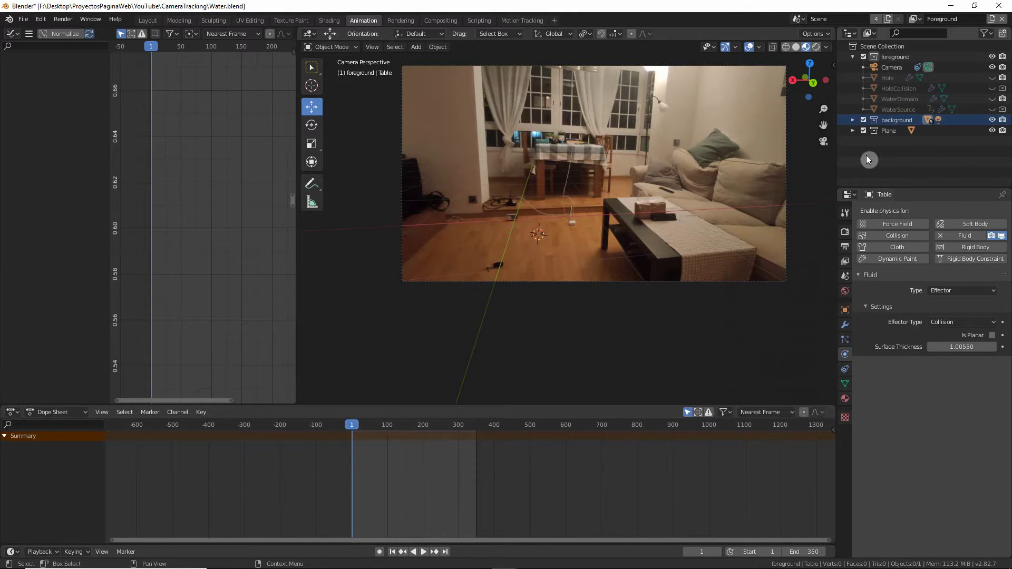
left_click(891, 130)
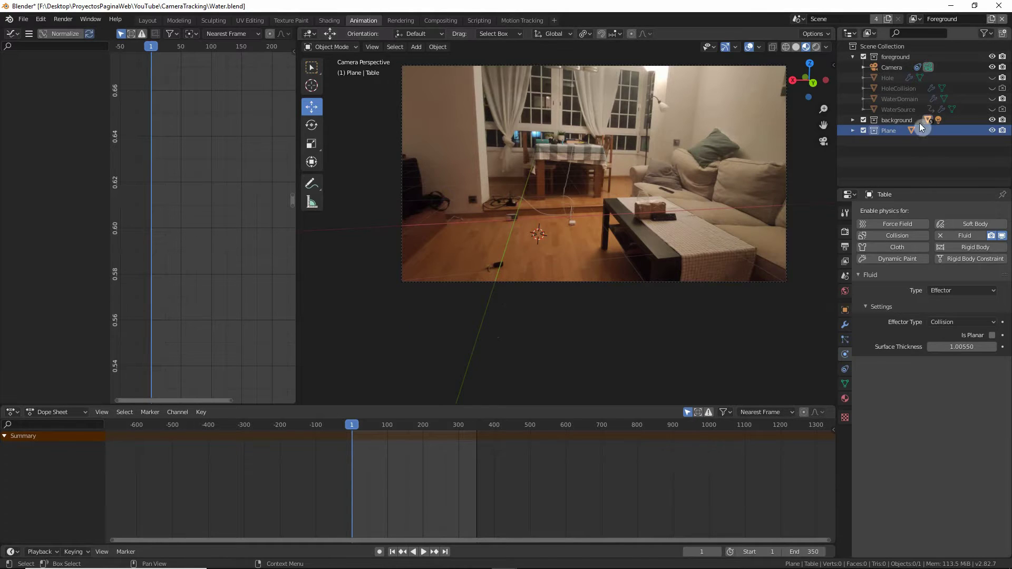
right_click(891, 132)
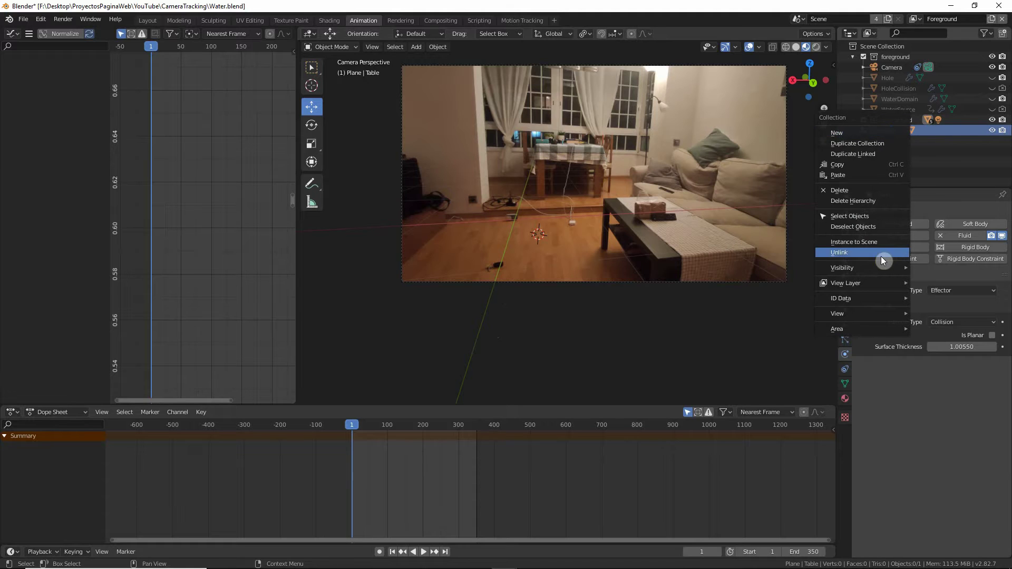
mouse_move(869, 283)
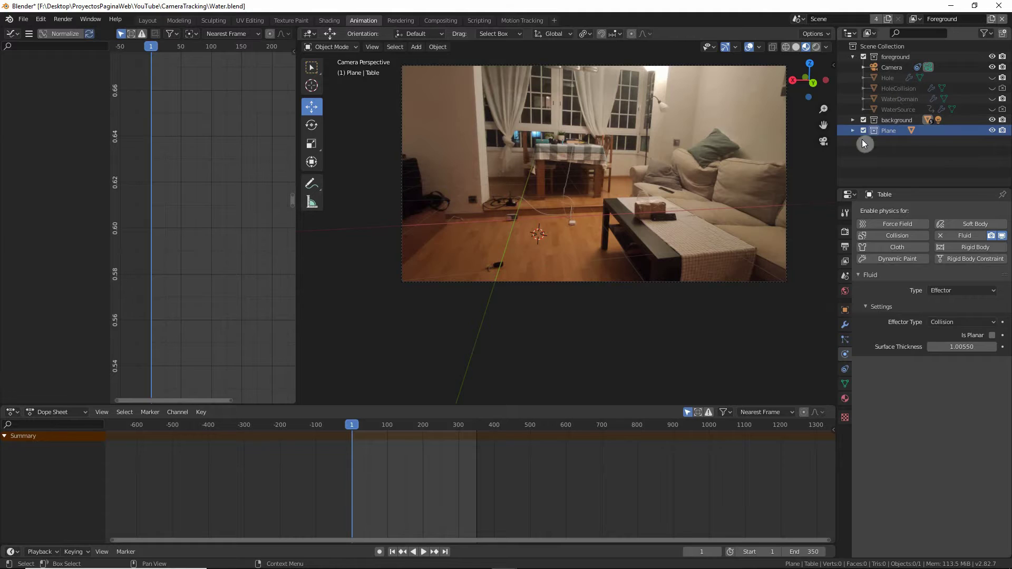
Switch to the Background view layer and bring up the foreground collection's view-layer options
left_click(914, 19)
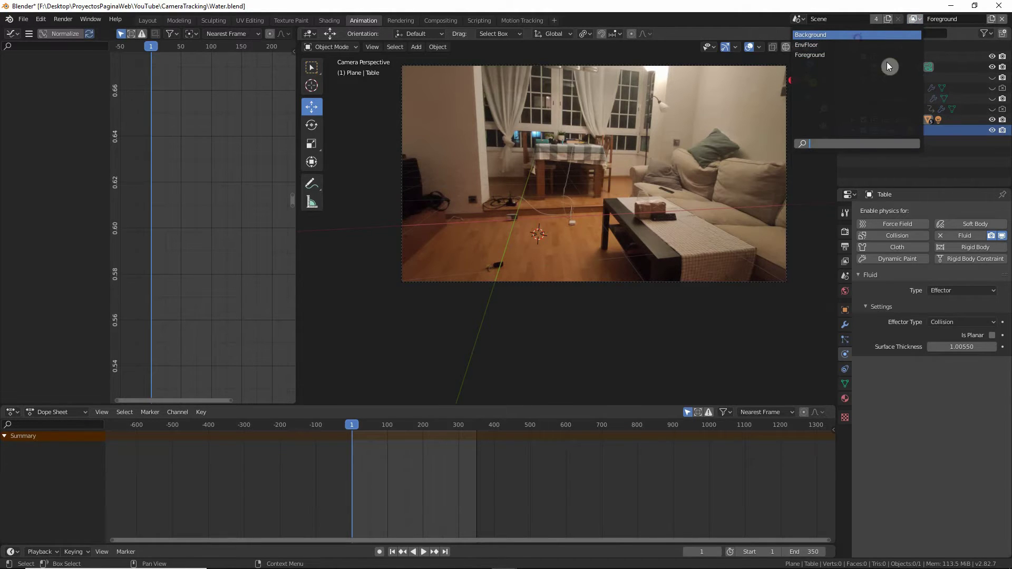
key("Return")
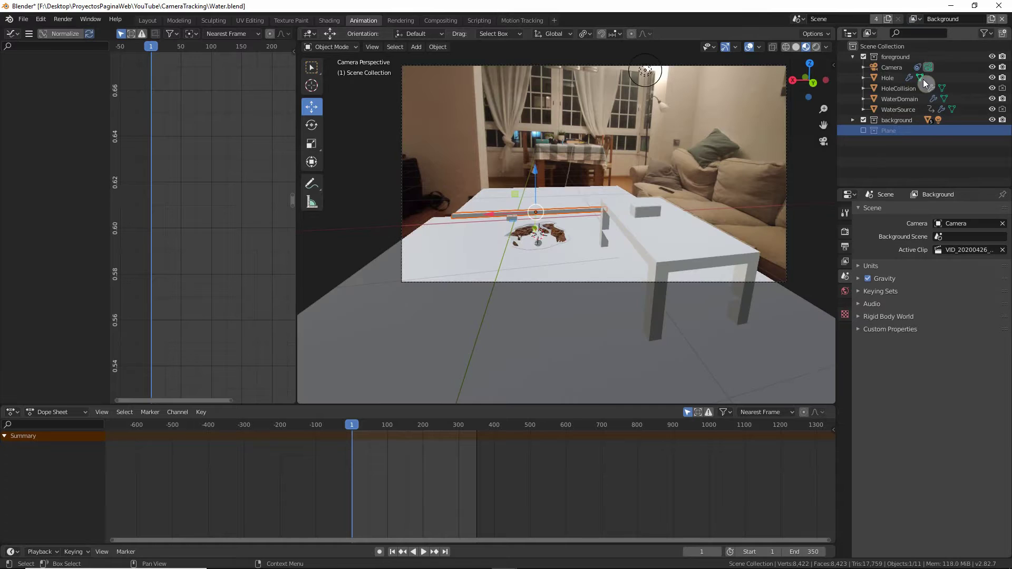
right_click(902, 58)
mouse_move(871, 210)
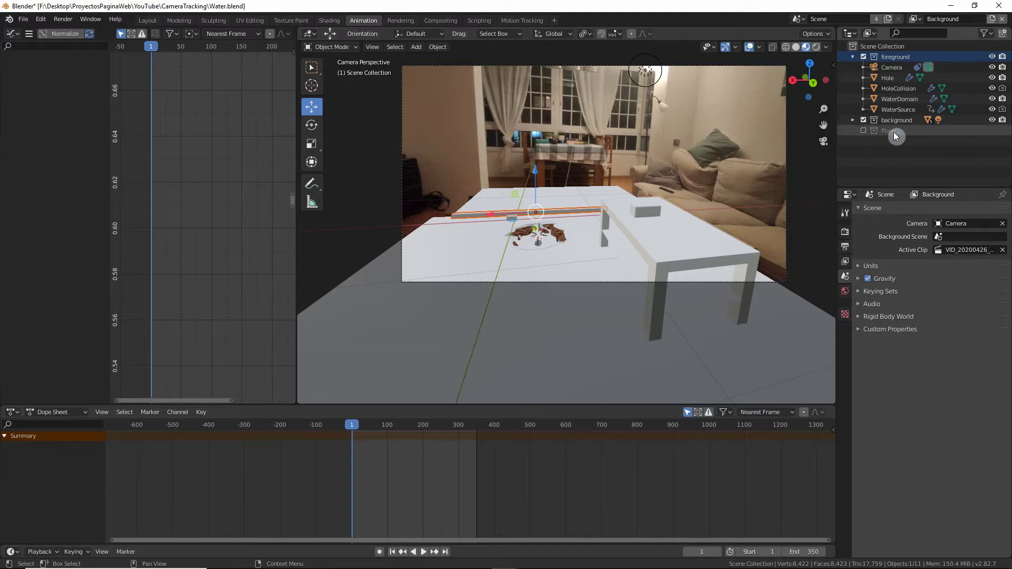
Set the foreground collection to Indirect Only on this view layer
right_click(893, 132)
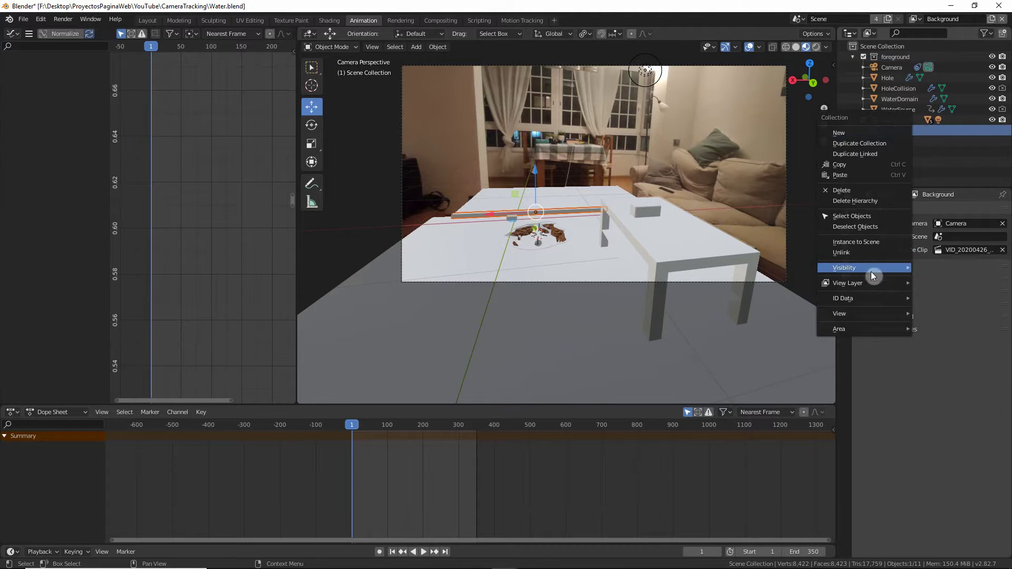
mouse_move(868, 283)
left_click(748, 324)
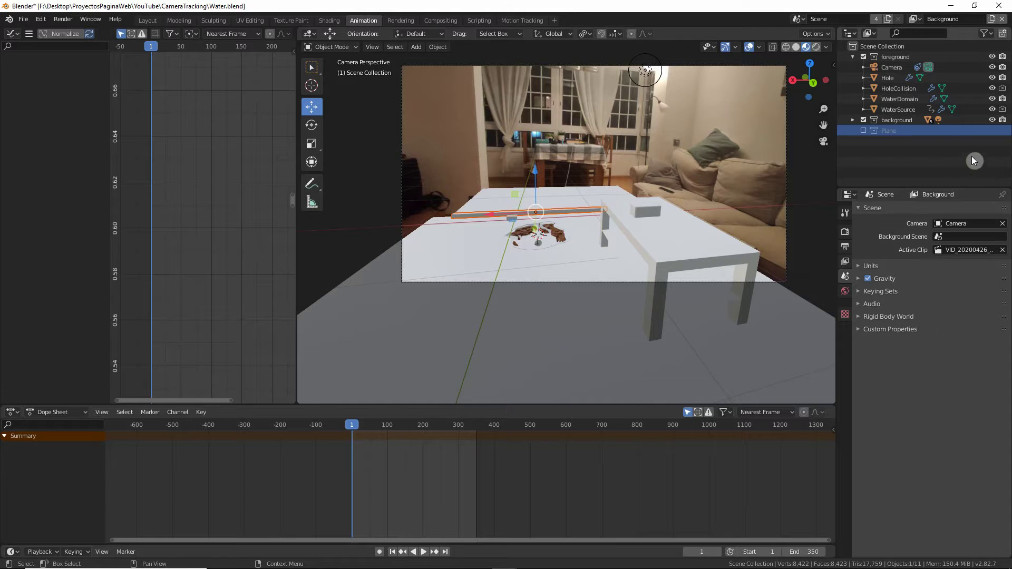
Switch to the EnvFloor view layer, select the Plane collection, and bring up the visibility slide
left_click(884, 129)
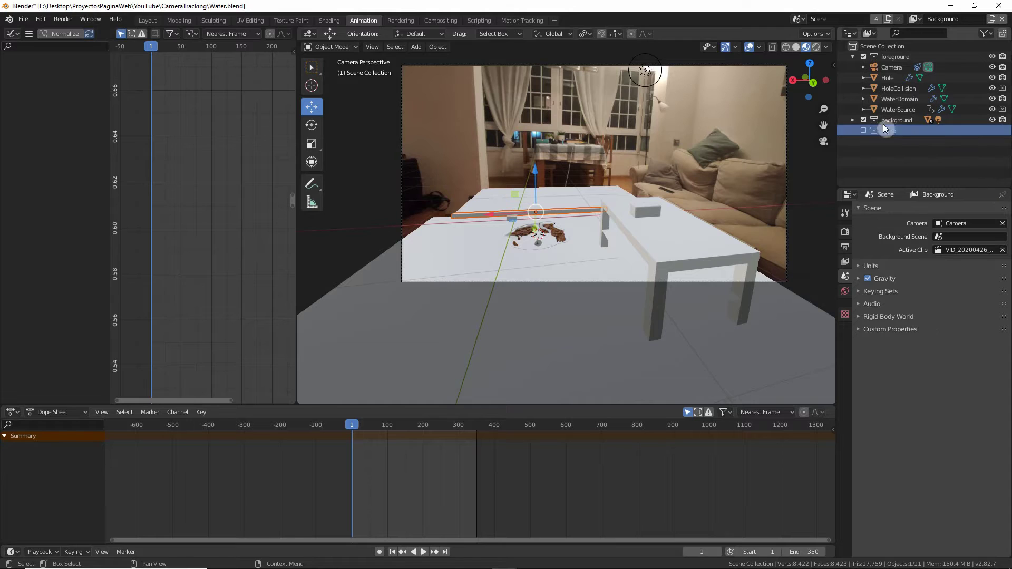
left_click(915, 19)
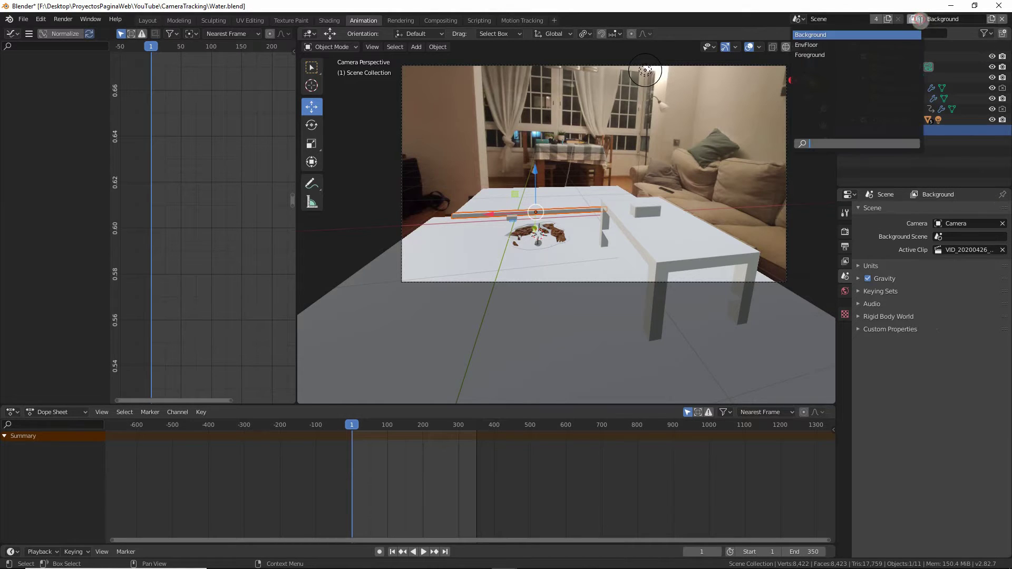
left_click(850, 46)
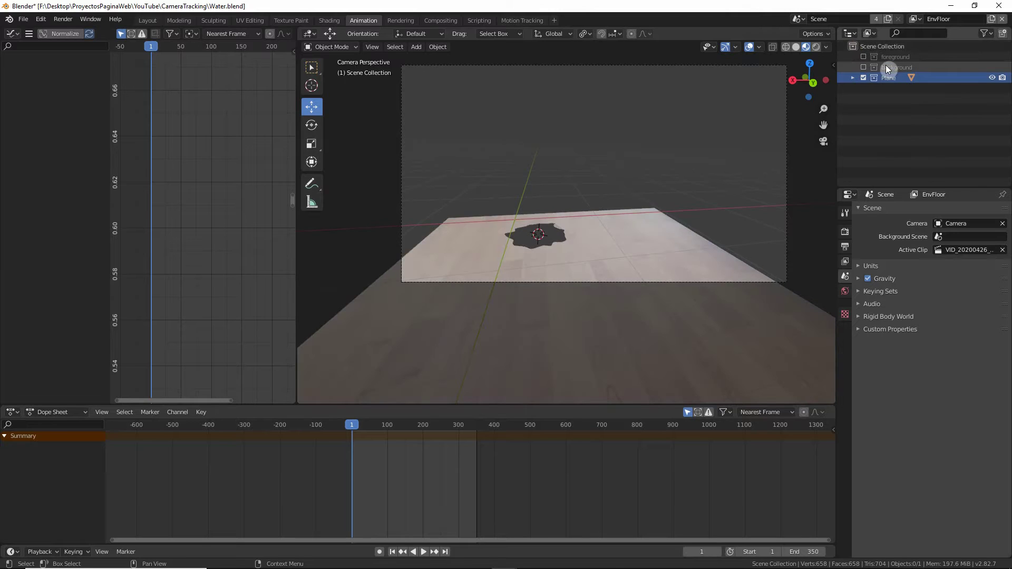
left_click(884, 78)
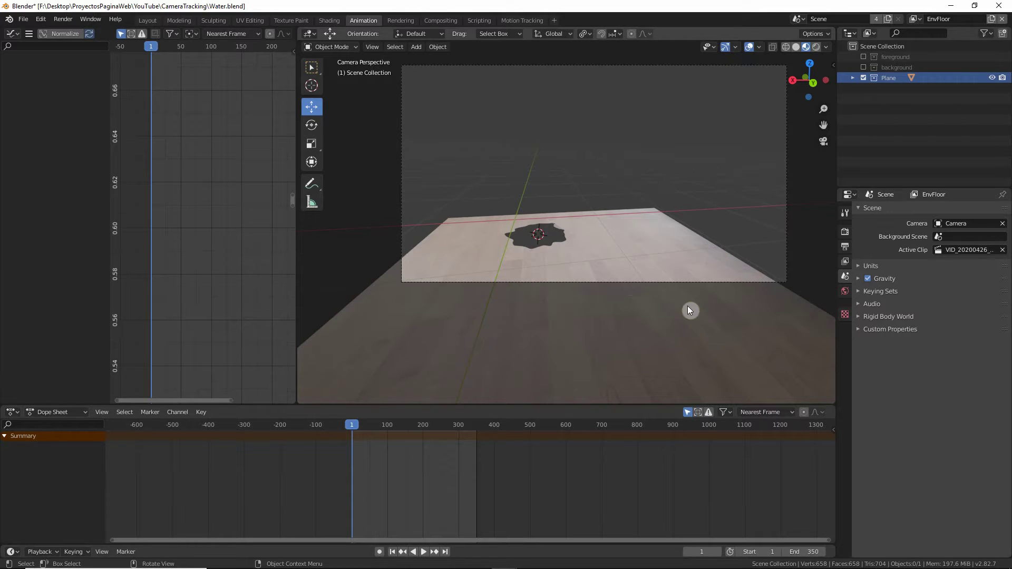
key("alt+Tab")
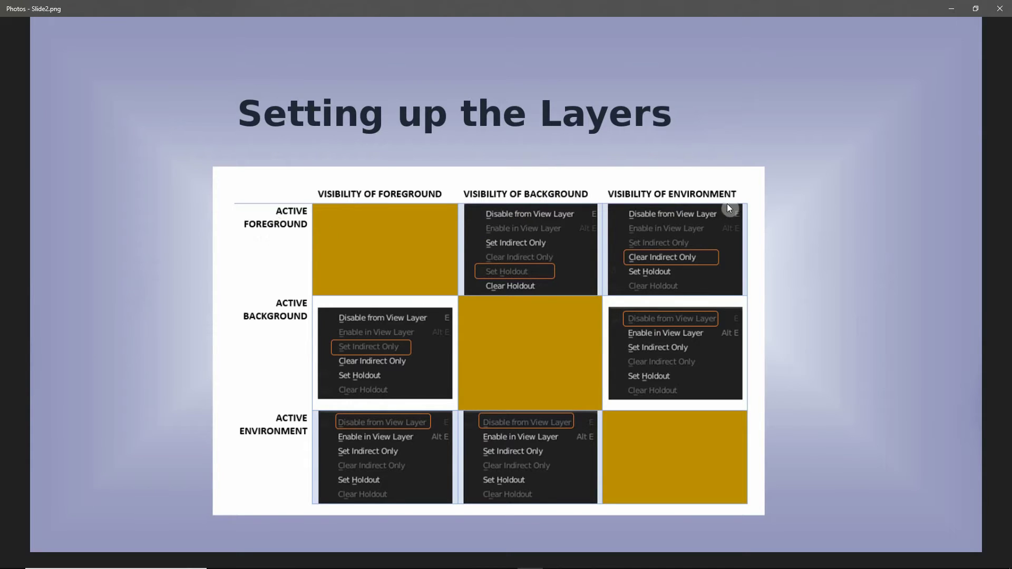
Return from the view-layer visibility slide to the Blender scene
key("alt+Tab")
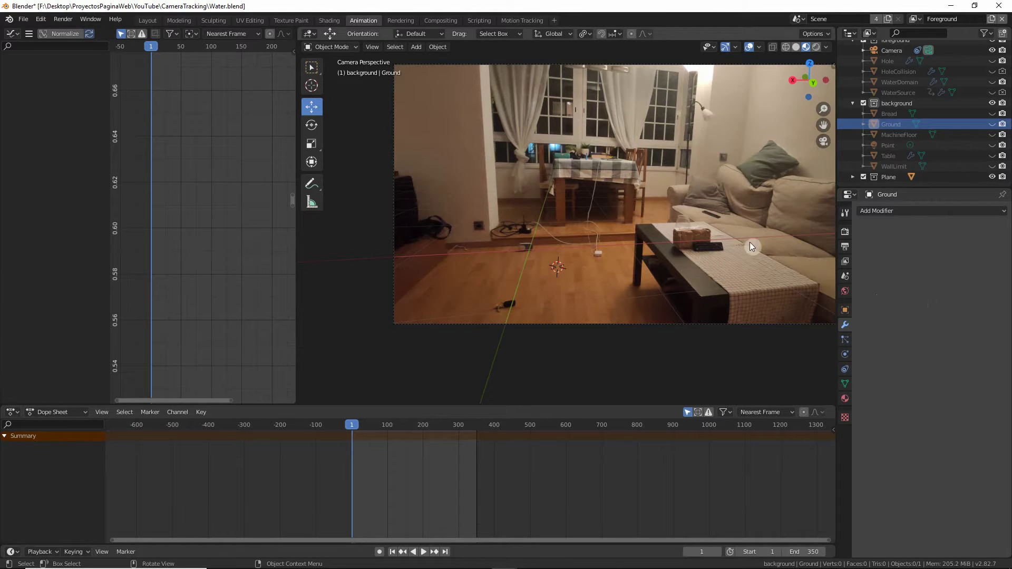
Unhide the Table, MachineFloor and WallLimit objects in the Outliner
left_click(992, 156)
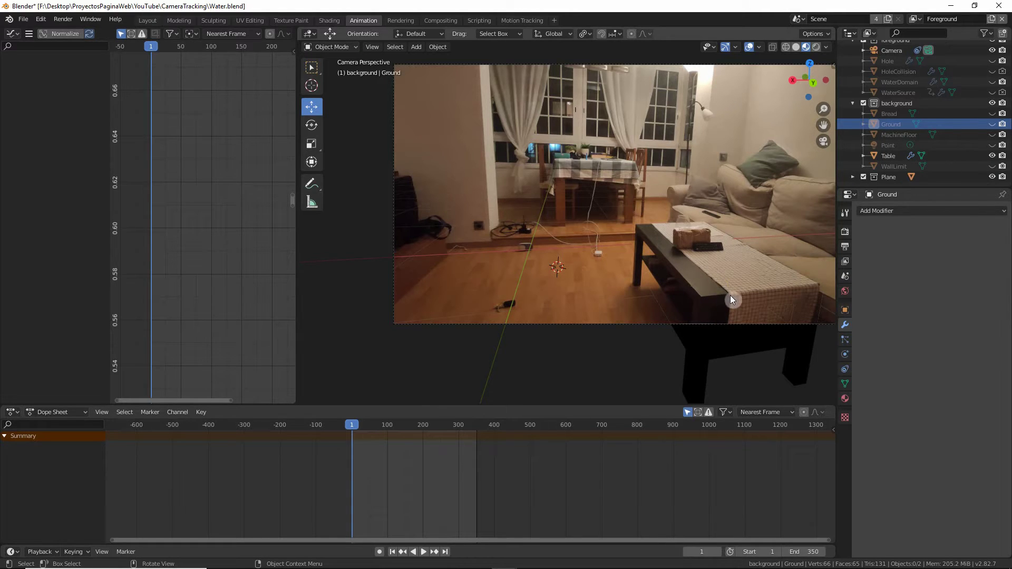
left_click(490, 255)
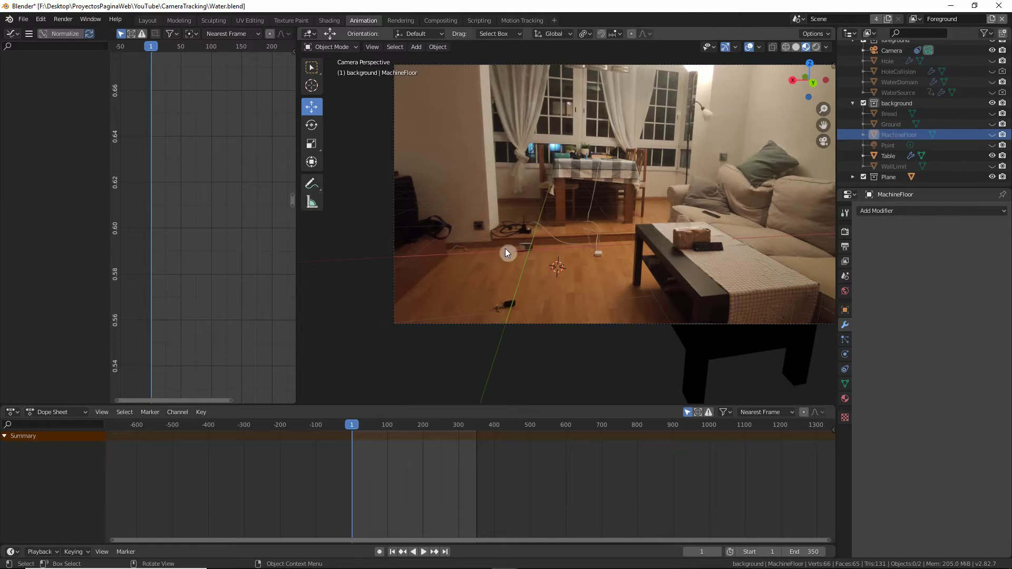
left_click(991, 135)
left_click(899, 134)
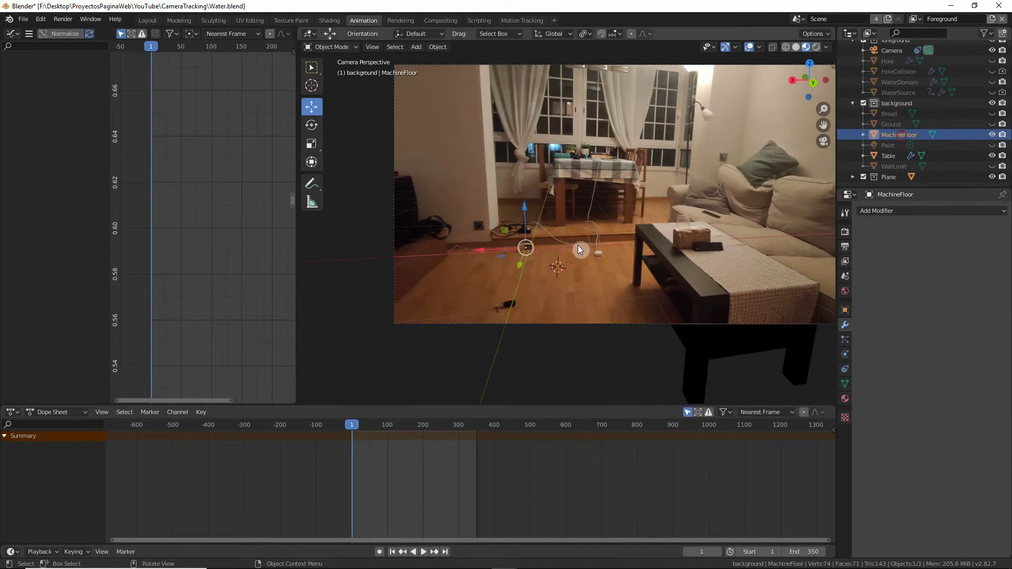
left_click(894, 166)
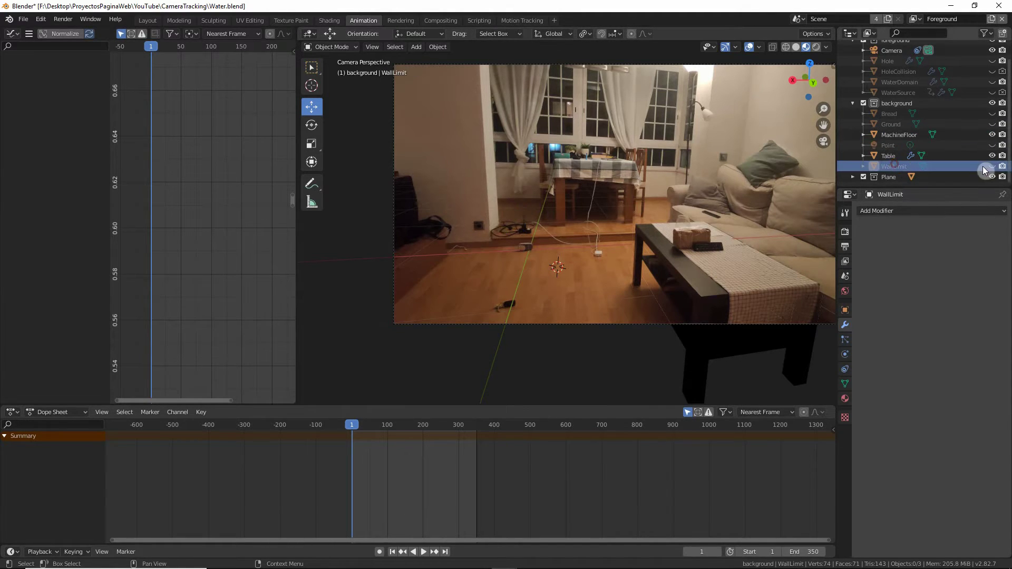
left_click(992, 166)
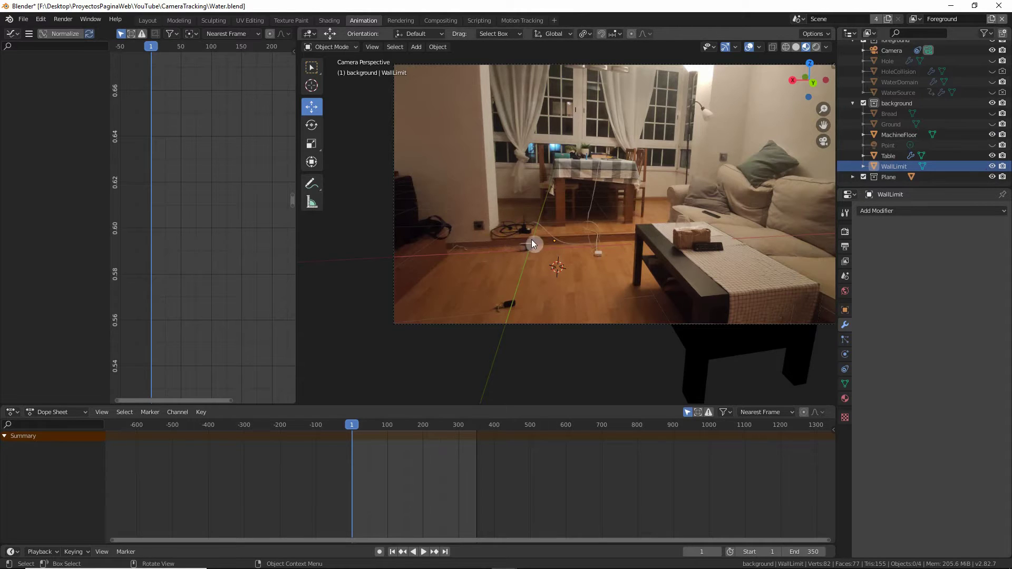
left_click(896, 166)
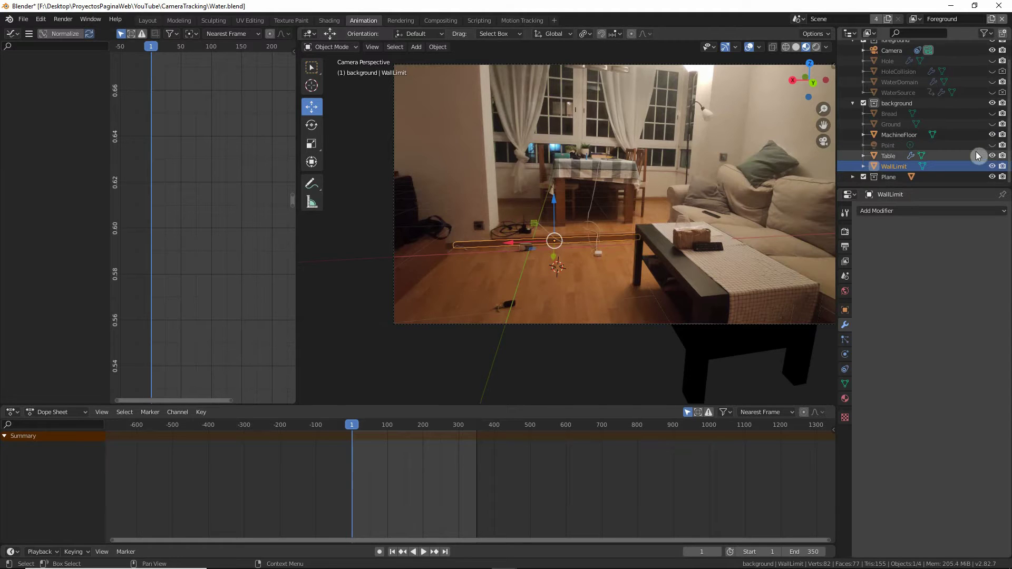
Unhide the Point light, check the WallLimit wall, then unhide Ground in camera view
left_click(991, 145)
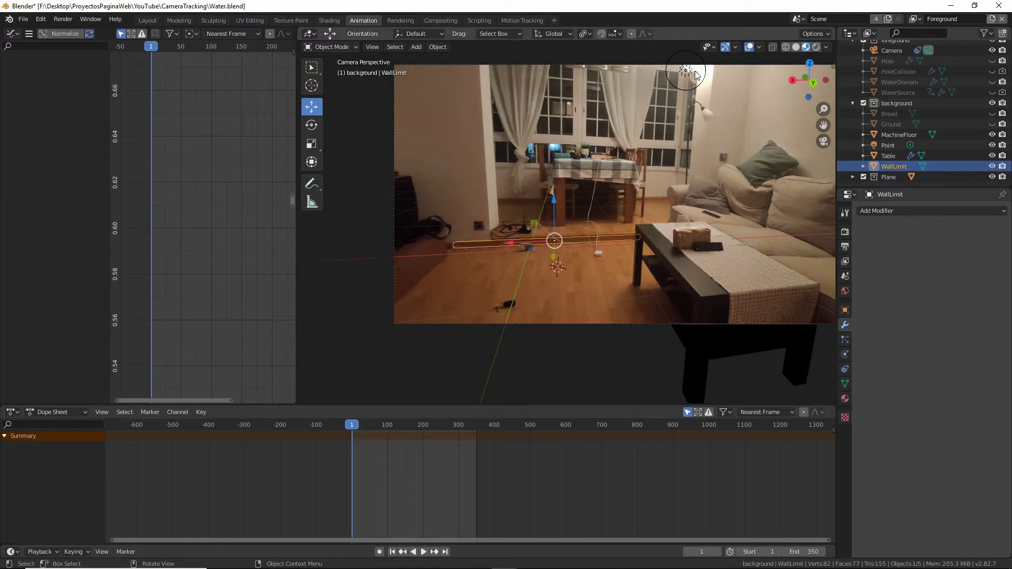
middle_click_drag(686, 70, 552, 235)
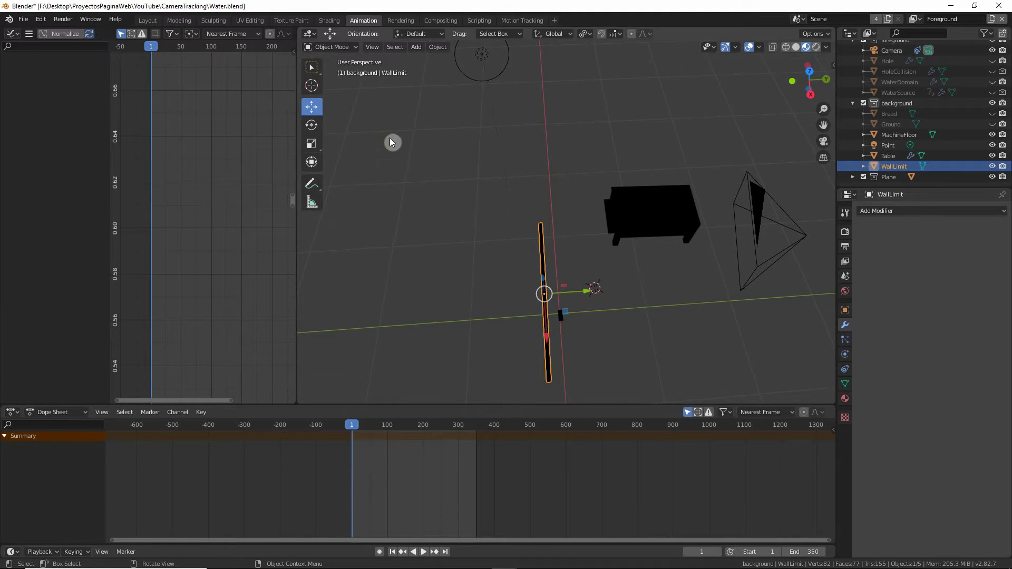
key("KP_0")
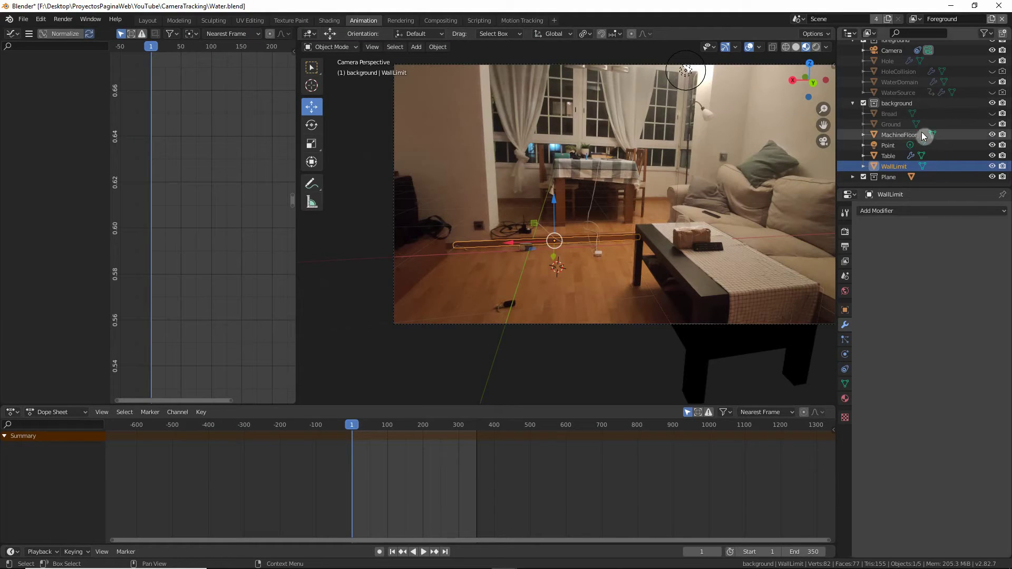
left_click(992, 124)
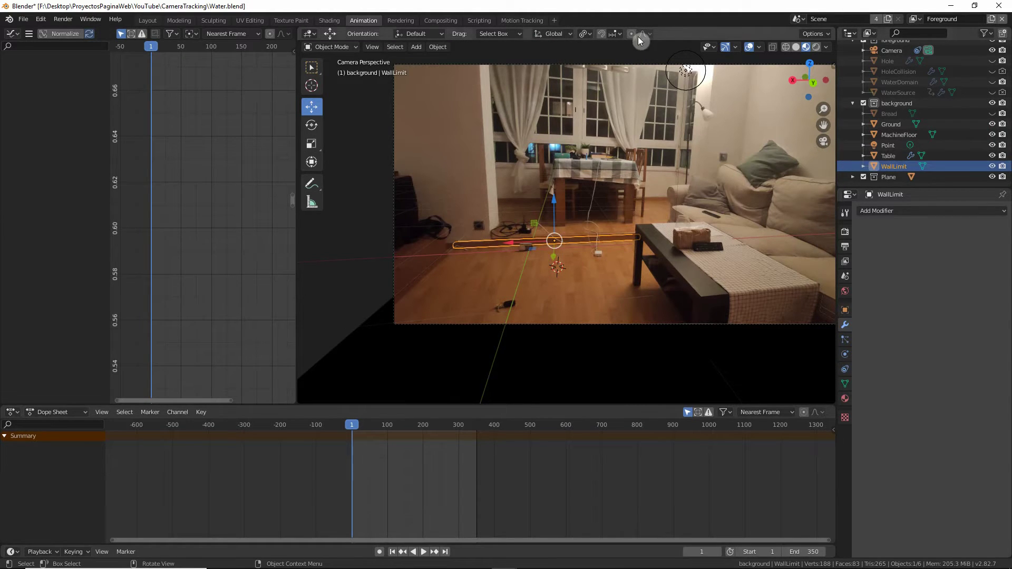
Select the Ground plane and enable Shadow Catcher in its Object Properties visibility
left_click(893, 126)
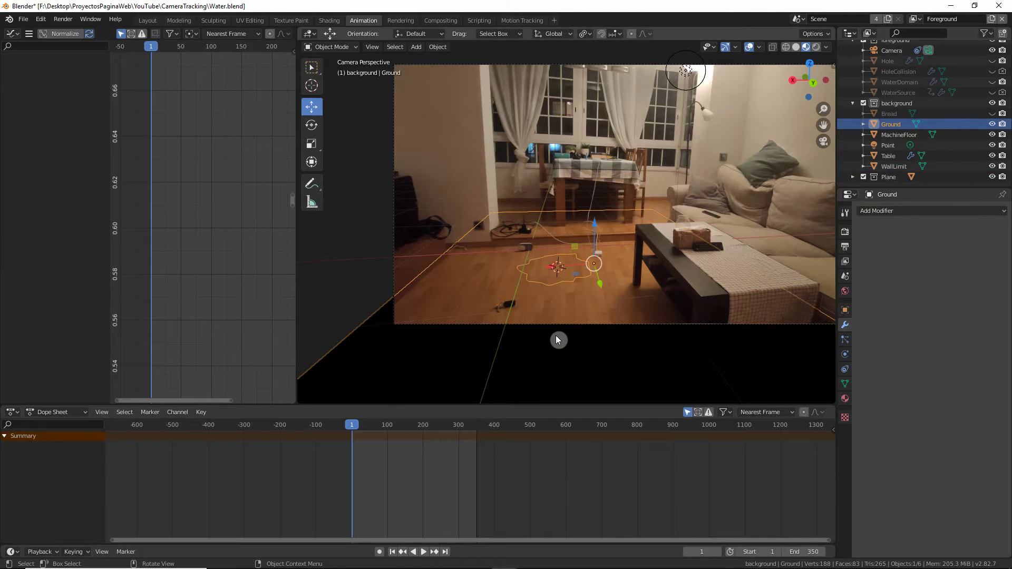
middle_click_drag(529, 330, 524, 364)
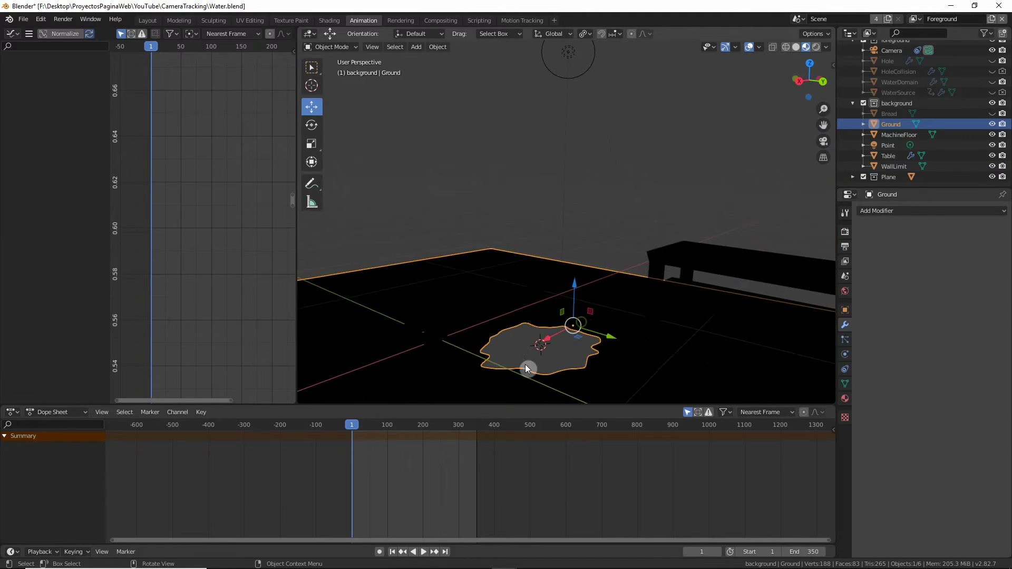
middle_click_drag(497, 327, 548, 306)
middle_click_drag(631, 213, 597, 254)
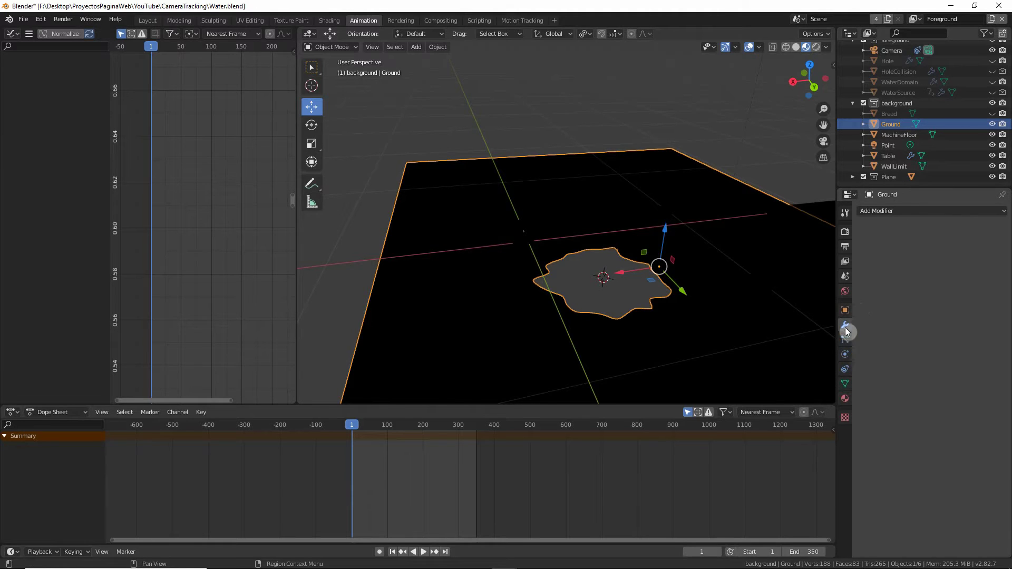
left_click(844, 310)
left_click(992, 453)
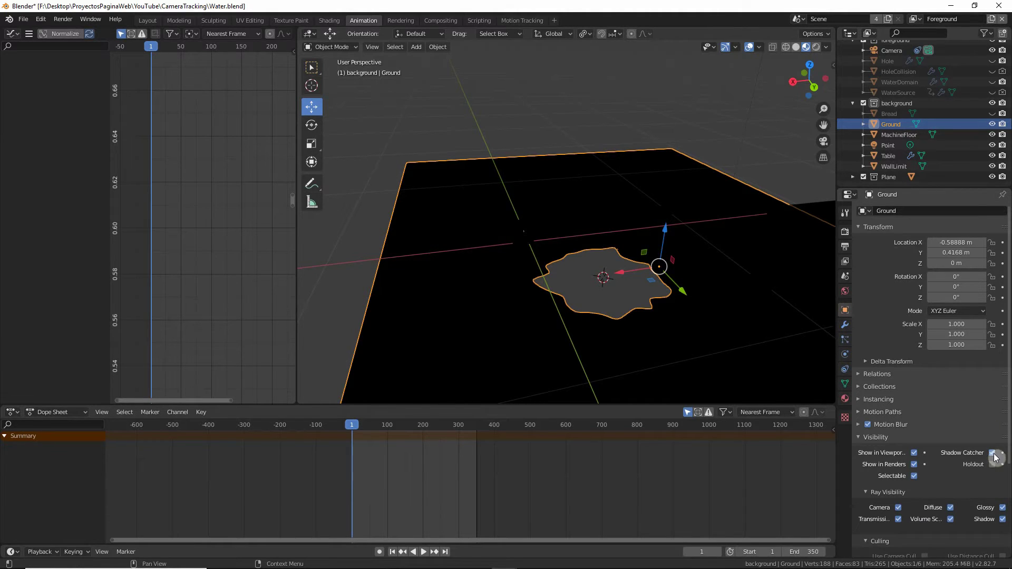
Check MachineFloor, Table and WallLimit, reapply Shadow Catcher on Ground, and collapse the background collection
left_click(892, 136)
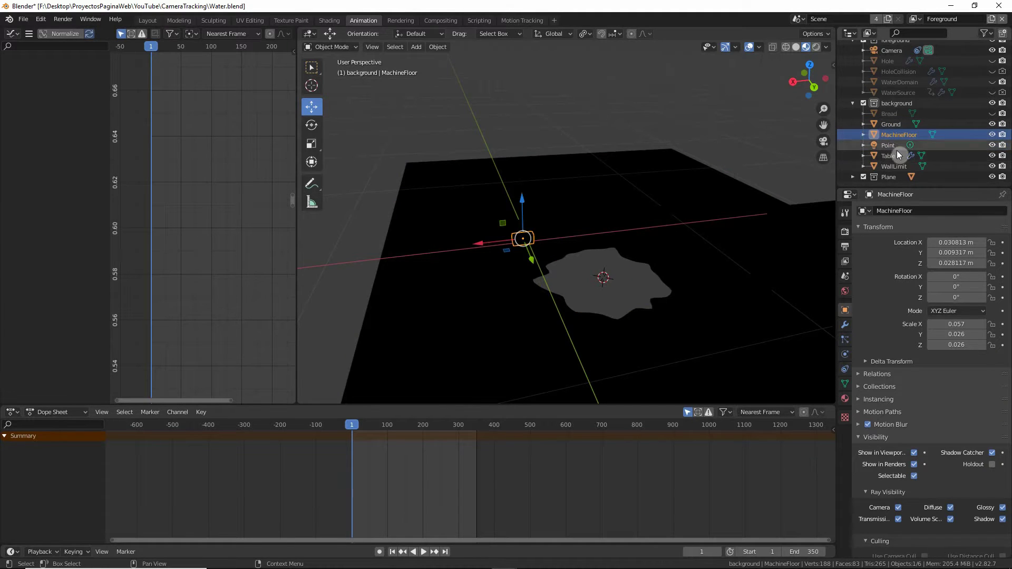
left_click(890, 156)
left_click(893, 167)
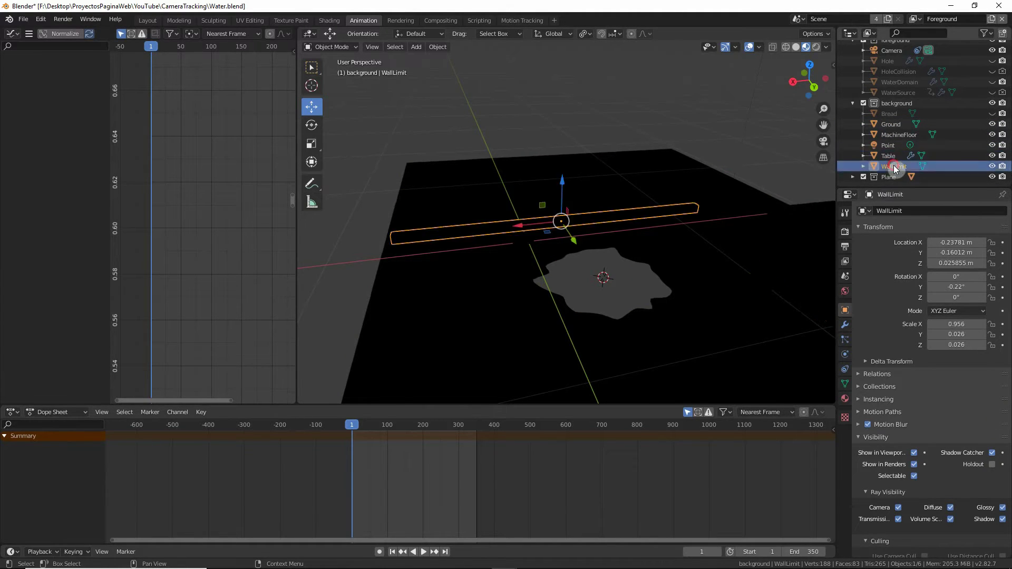
left_click(891, 127)
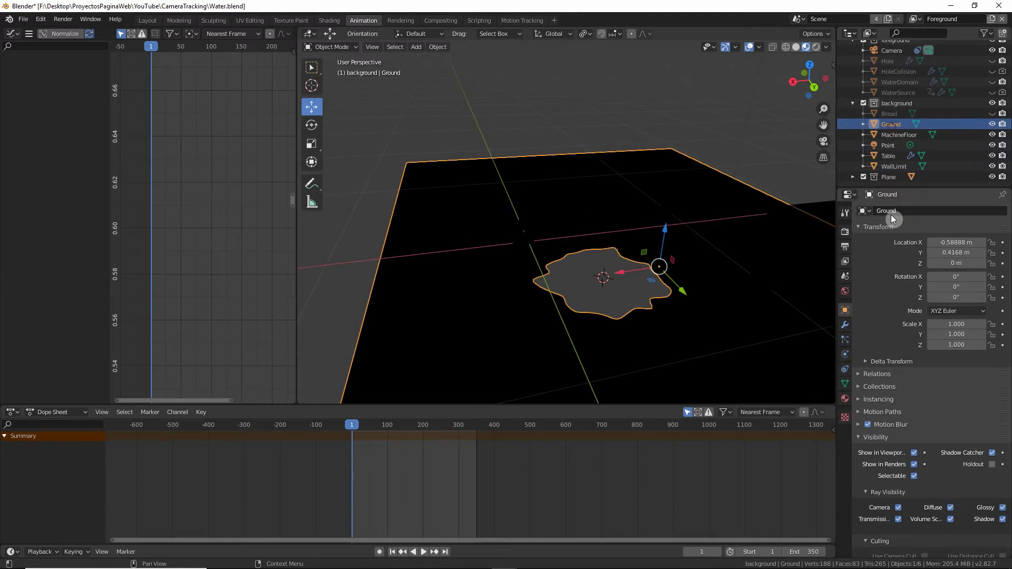
left_click(992, 453)
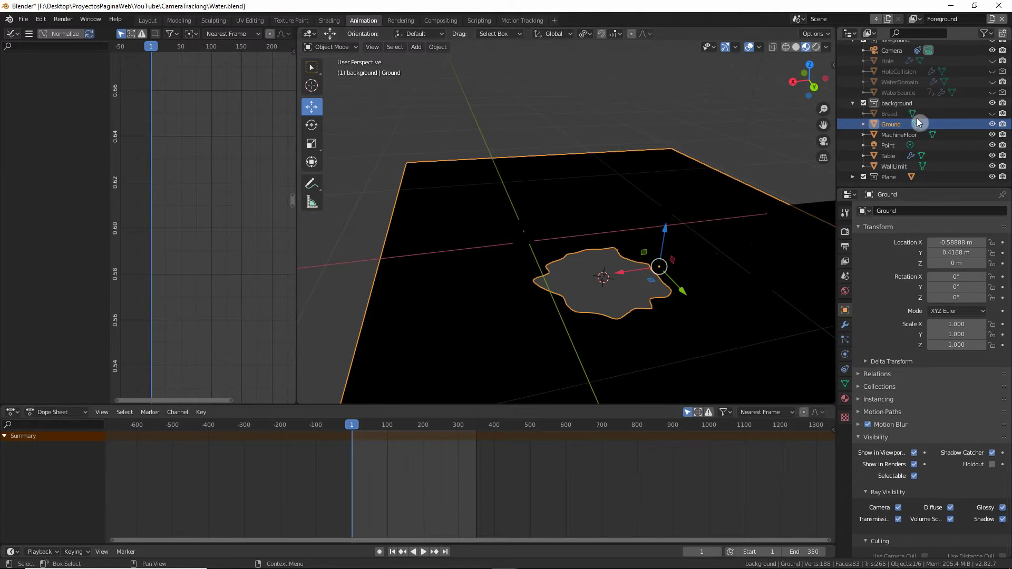
scroll(918, 99, "up", 2)
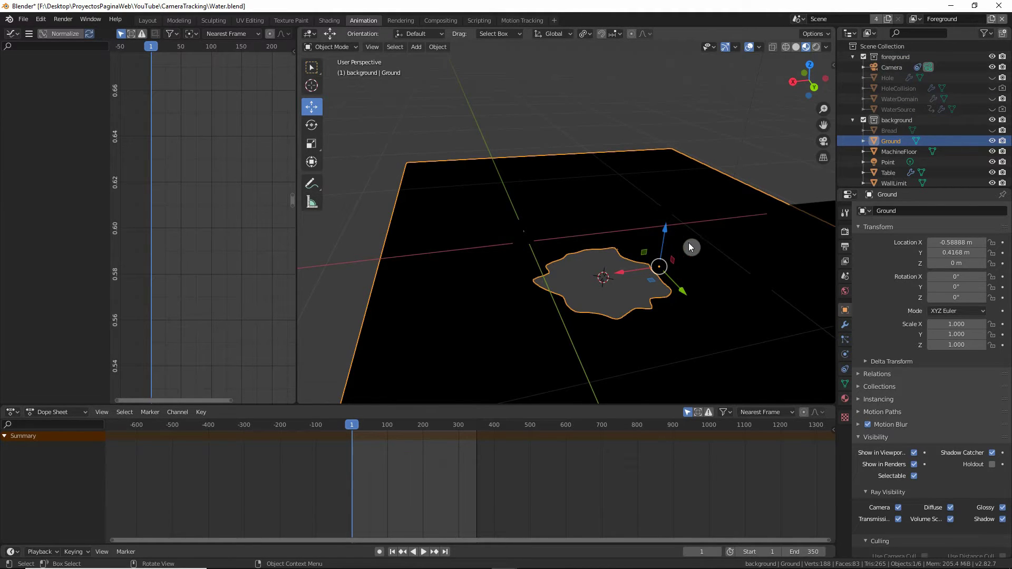
middle_click_drag(647, 296, 610, 301)
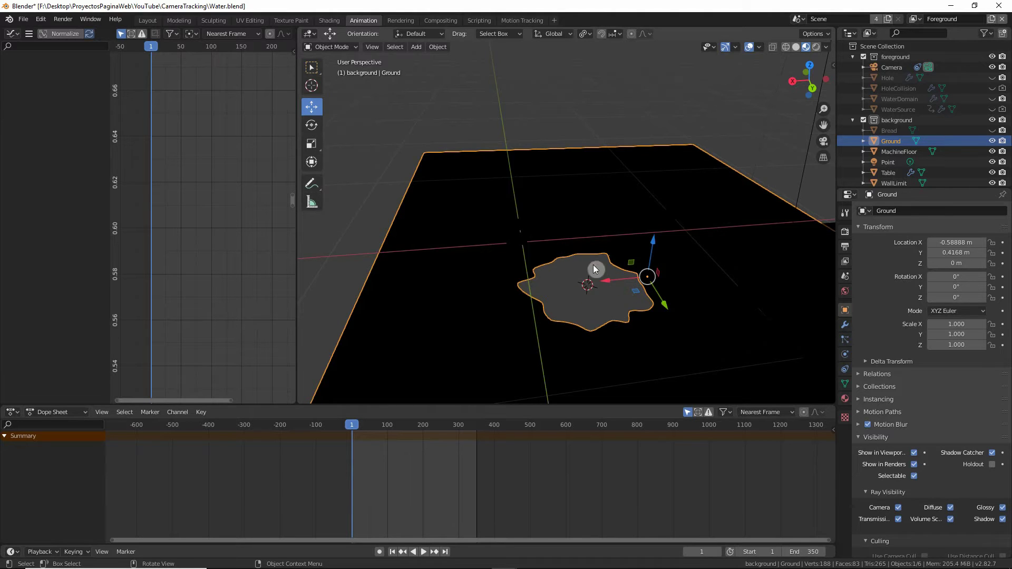
left_click(852, 120)
In Solid shading, unhide the Hole mesh, lift it to inspect, then undo the move
left_click(890, 77)
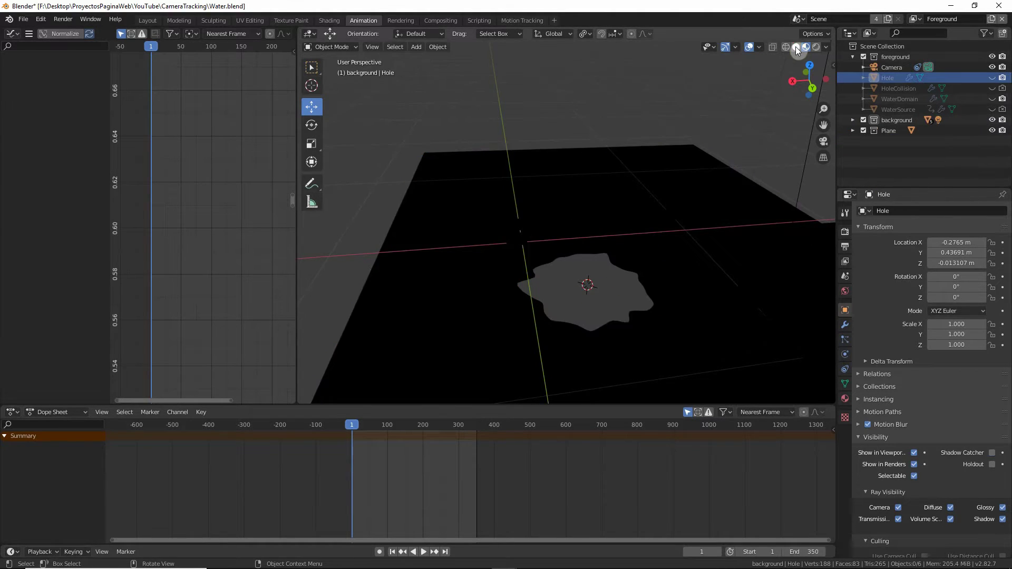
left_click(795, 46)
left_click(992, 78)
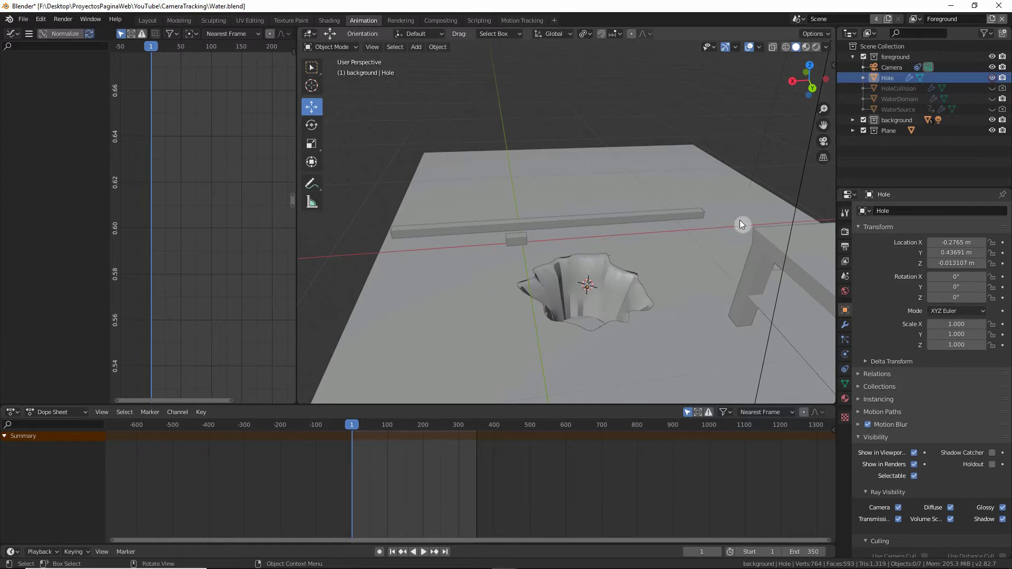
left_click(594, 284)
left_click_drag(592, 253, 592, 170)
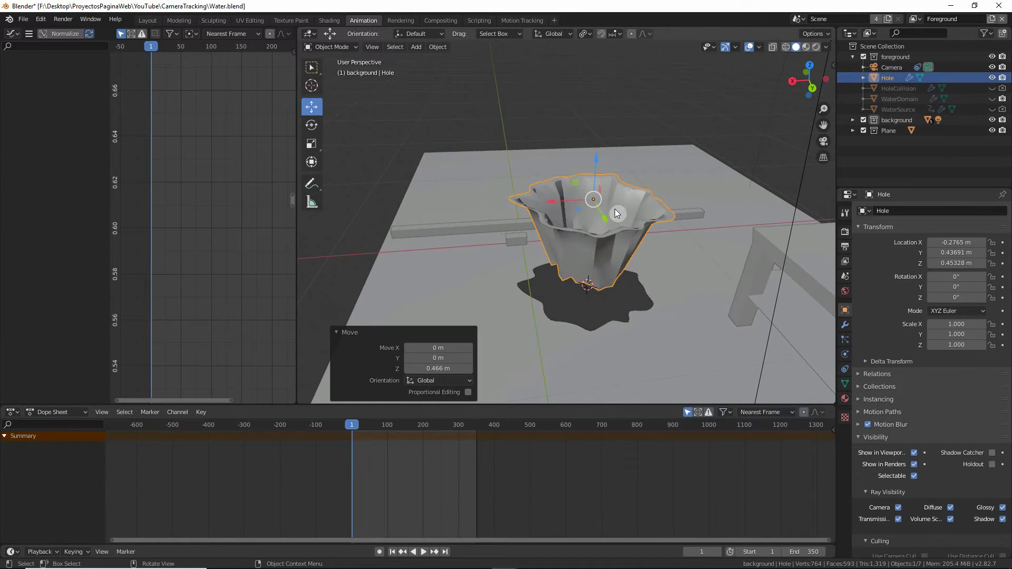
key("ctrl+z")
Add a cylinder at the hole, scale it to 0.47 and raise it 1.01 m
key("shift+a")
mouse_move(584, 245)
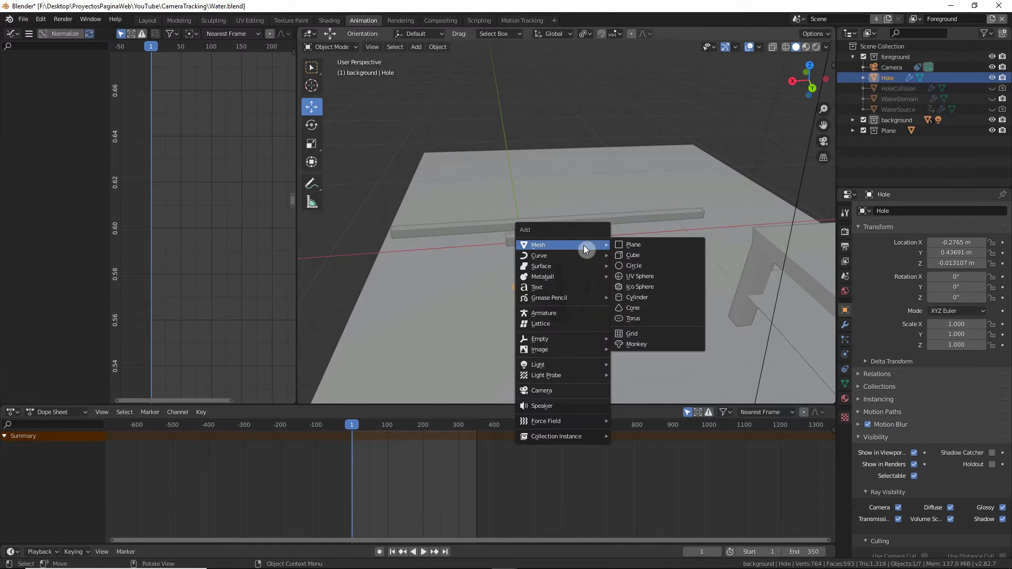
left_click(651, 297)
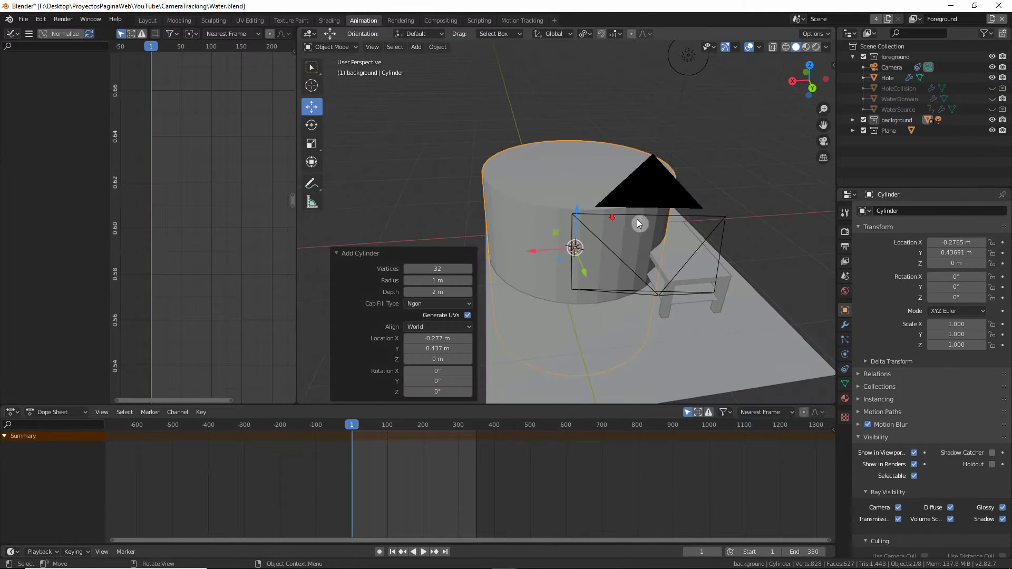
key("s")
left_click(601, 238)
left_click_drag(578, 220, 579, 140)
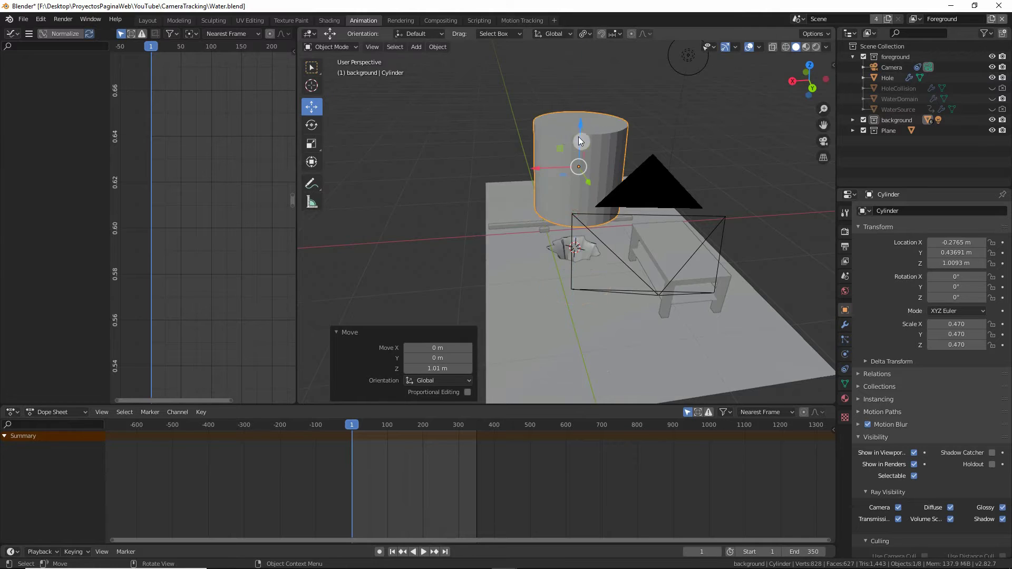
middle_click_drag(577, 137, 571, 151)
In Edit Mode, delete the cylinder's top face to leave it open
key("Tab")
left_click(587, 132)
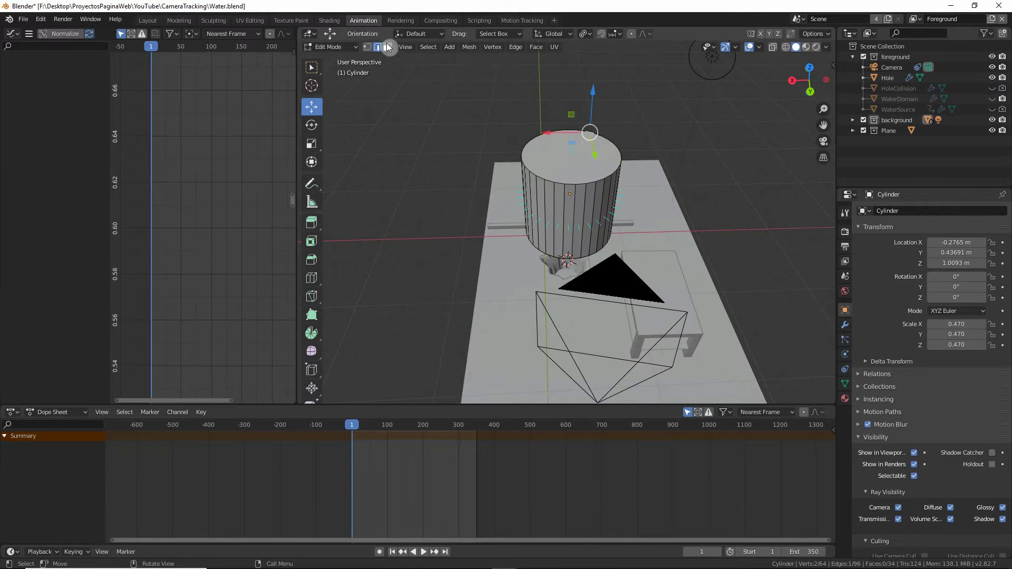
left_click(387, 47)
left_click(565, 168)
key("x")
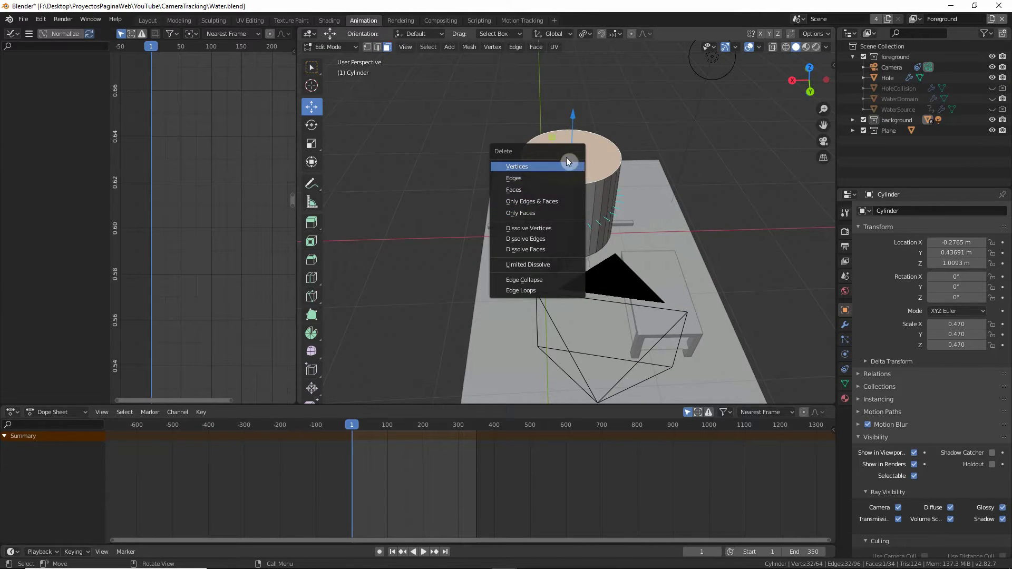
left_click(527, 190)
middle_click_drag(527, 189, 548, 200)
scroll(572, 210, "up", 5)
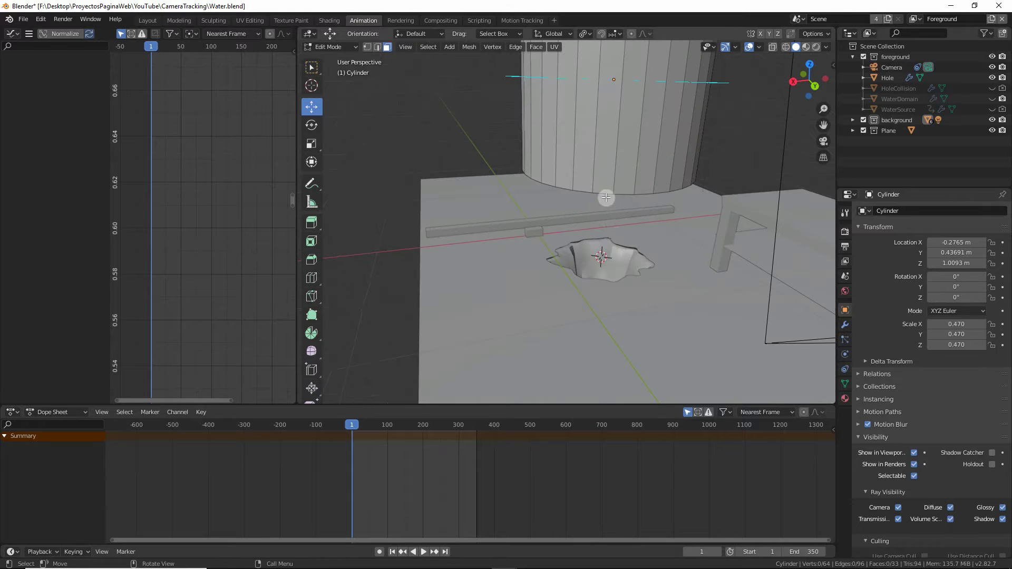
Select the cylinder's bottom edge loop and scale it to 0.61
left_click(606, 198, "alt")
left_click(379, 48)
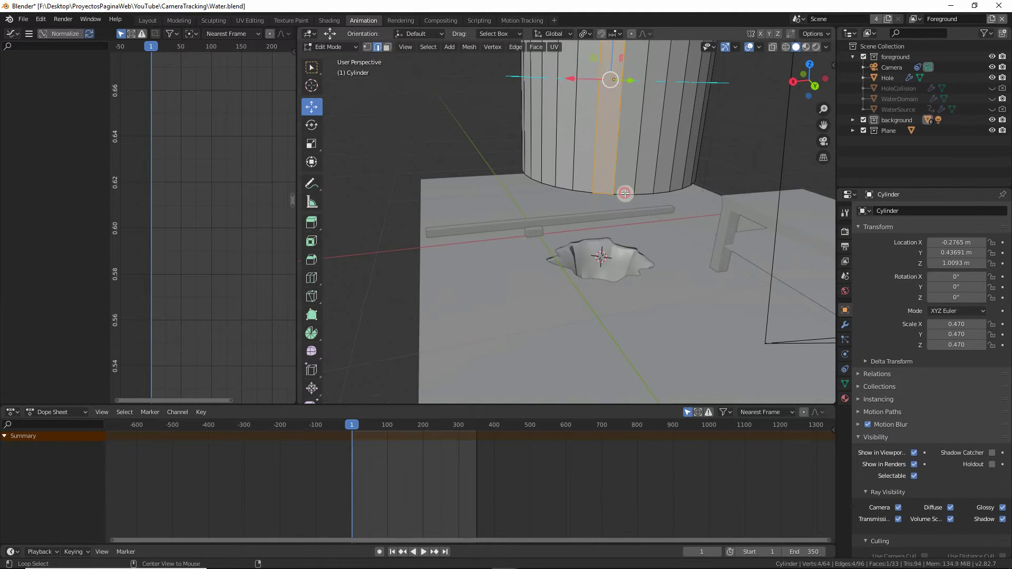
left_click(624, 193, "alt")
middle_click_drag(701, 173, 584, 209)
key("s")
left_click(662, 153)
key("ctrl+r")
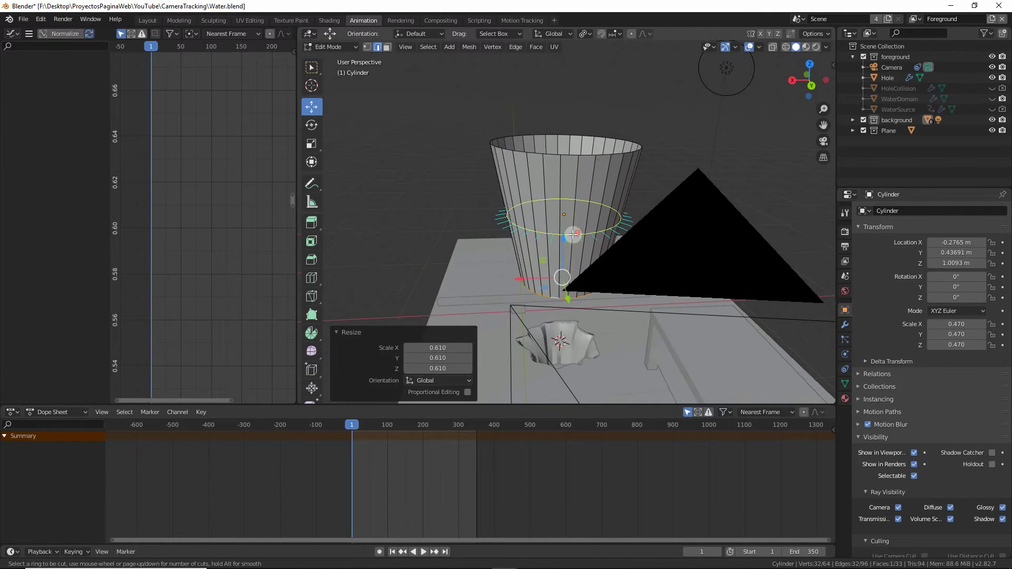
Add four loop cuts and pinch a ring to 0.852 with smooth proportional editing
scroll(575, 232, "up", 3)
left_click(577, 233)
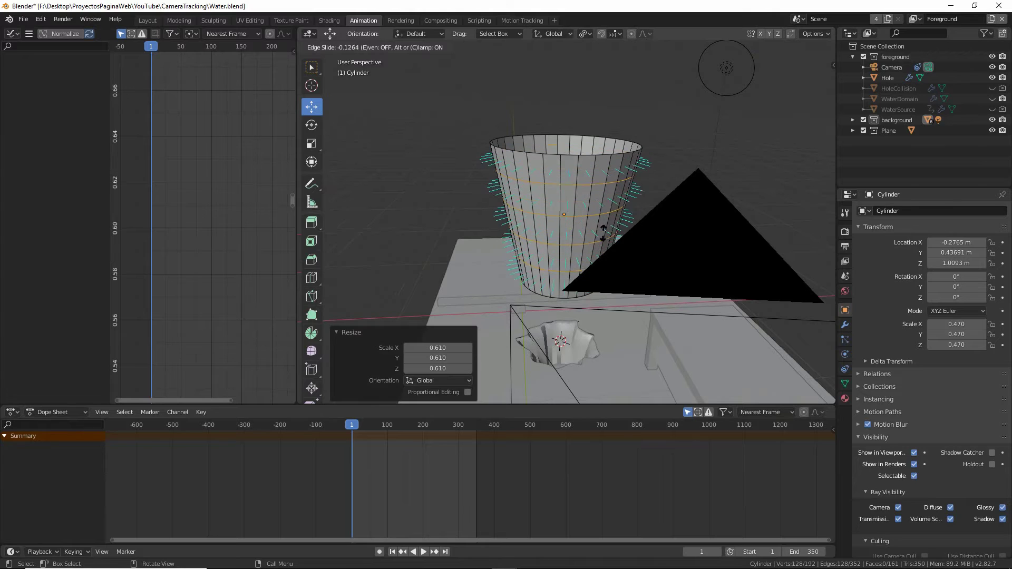
left_click(593, 193)
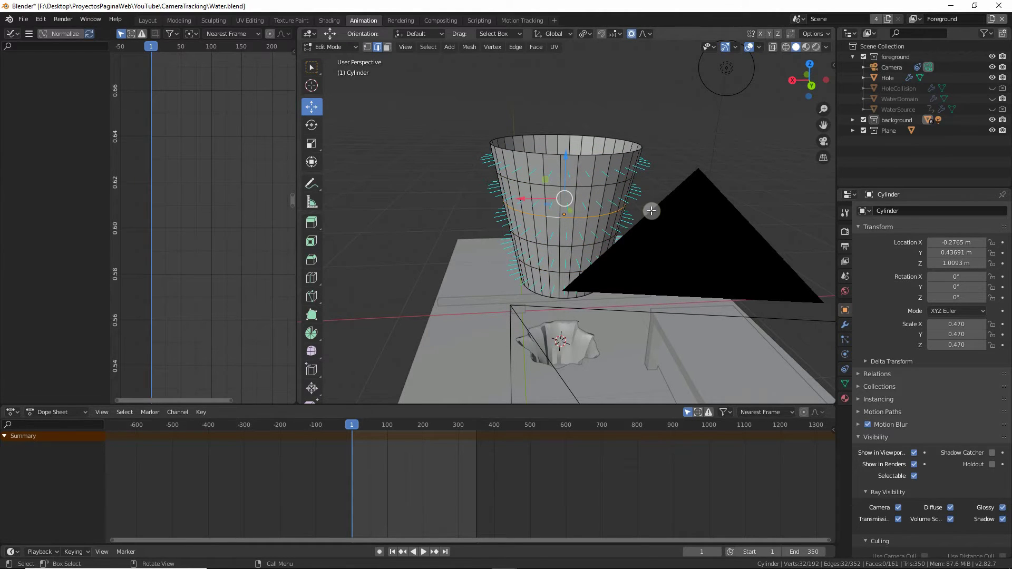
key("s")
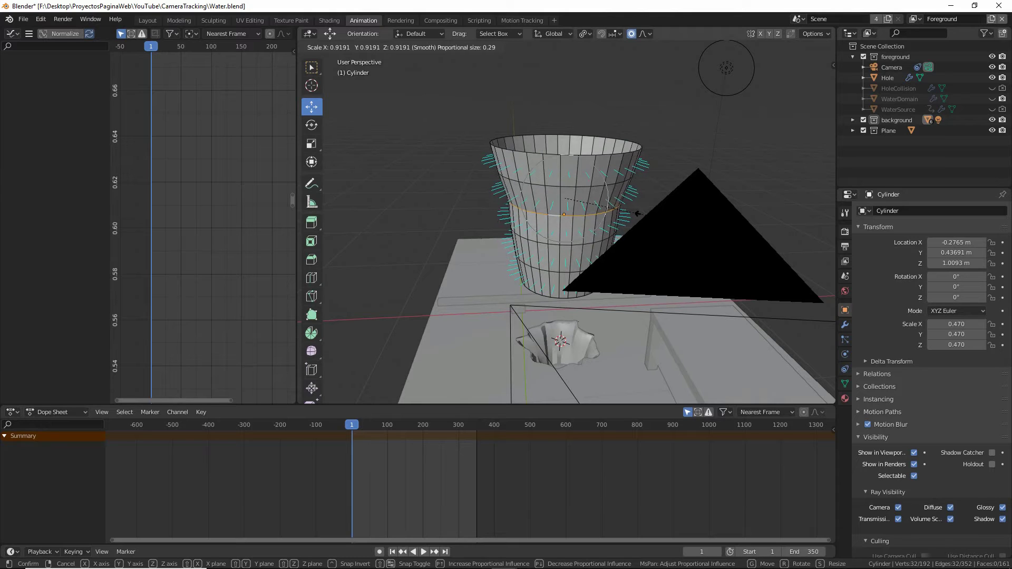
scroll(635, 212, "up", 1)
left_click(635, 211)
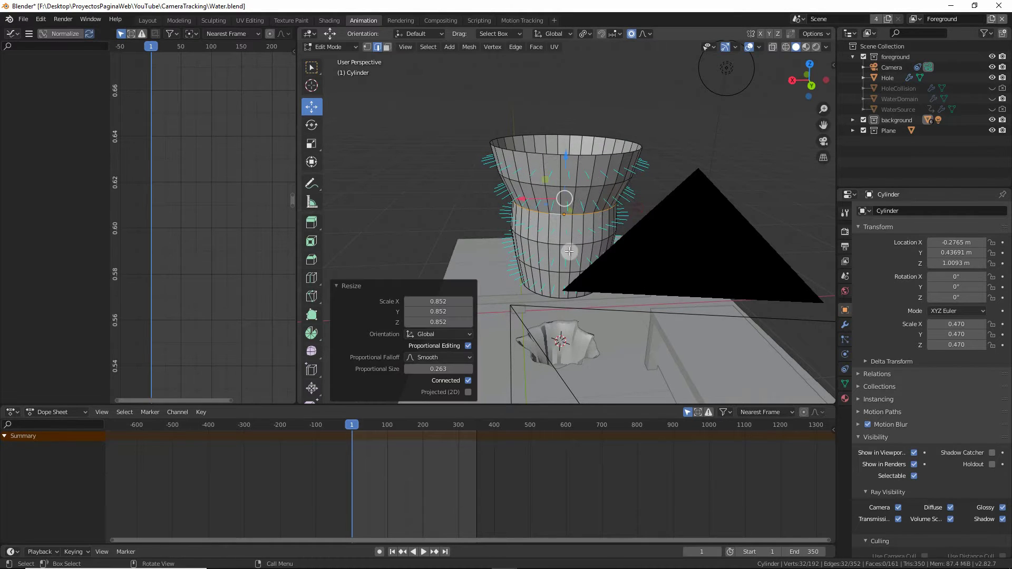
Pinch a lower ring to 0.803, then select the narrowed section and top rim loop
left_click(569, 240, "alt")
key("s")
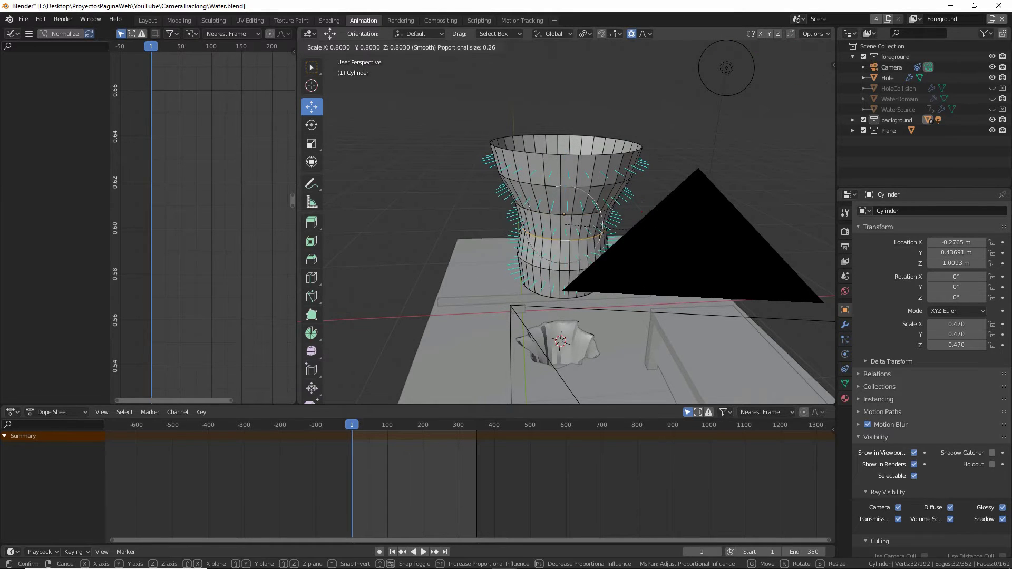
left_click(604, 229)
key("s")
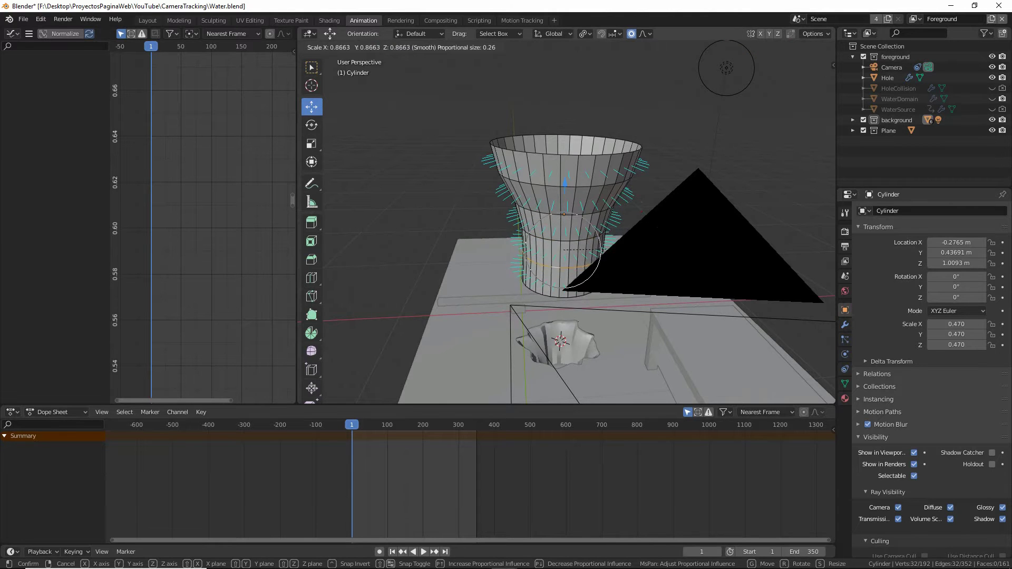
left_click(596, 249)
middle_click_drag(595, 249, 532, 249)
left_click(627, 253)
left_click(526, 181, "alt")
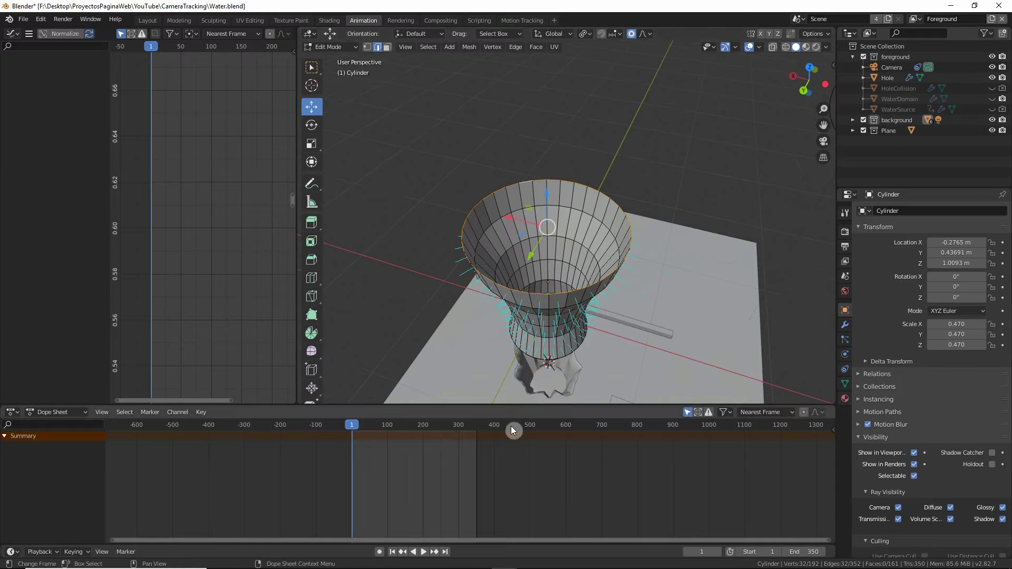
Scale the selected top edge loop using Random proportional falloff
left_click(648, 34)
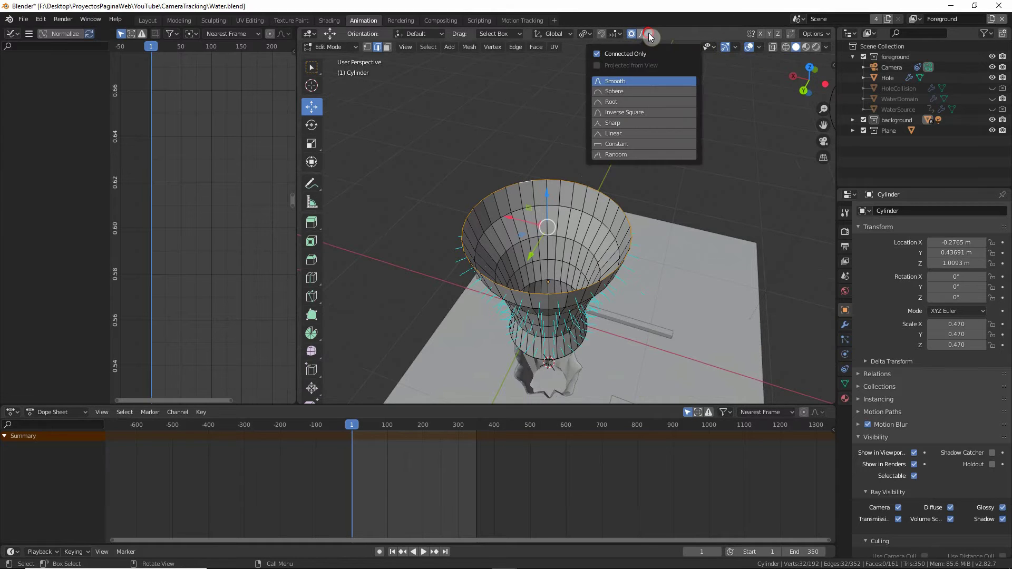
left_click(622, 155)
key("s")
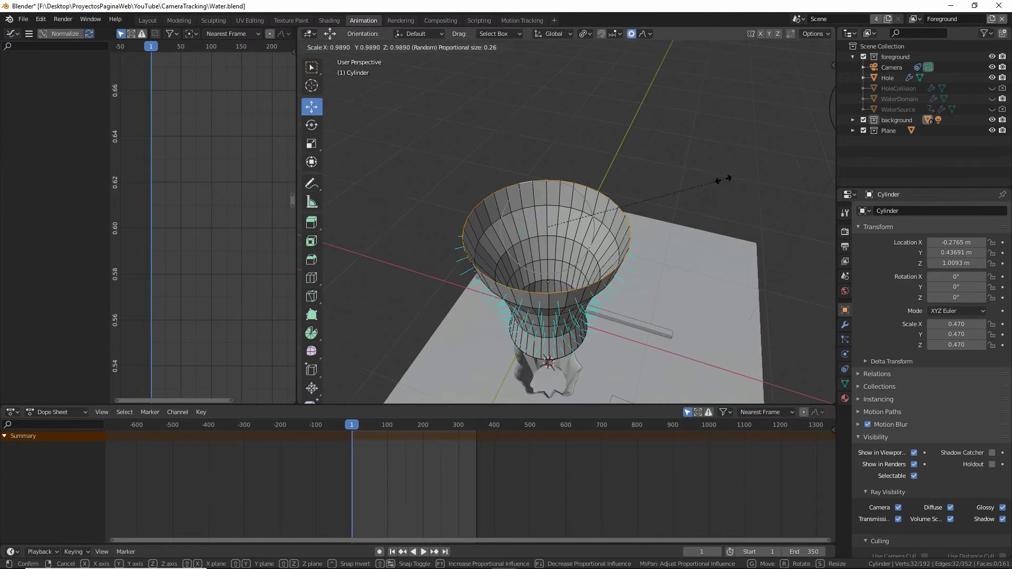
scroll(685, 182, "down", 2)
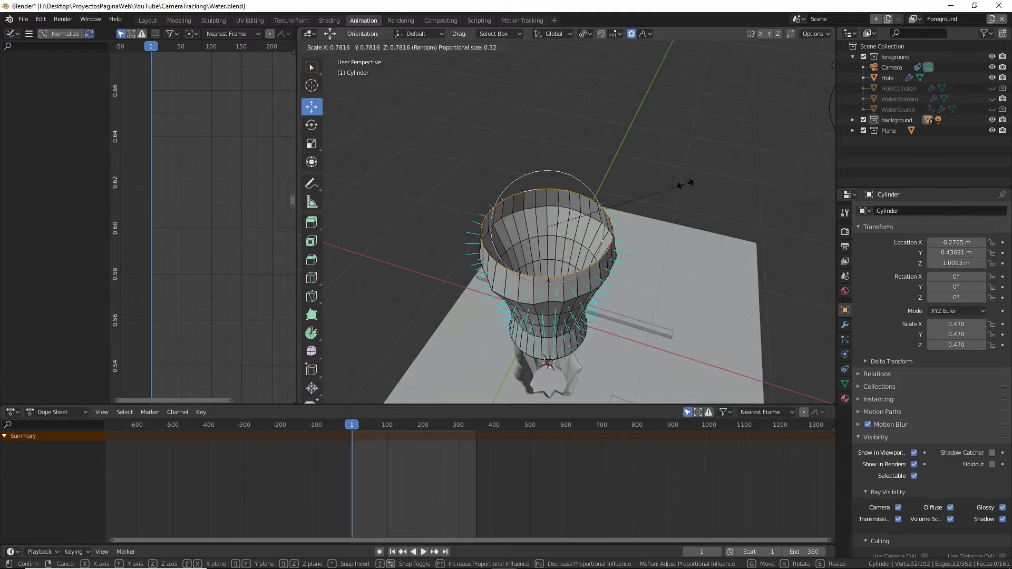
scroll(685, 183, "down", 4)
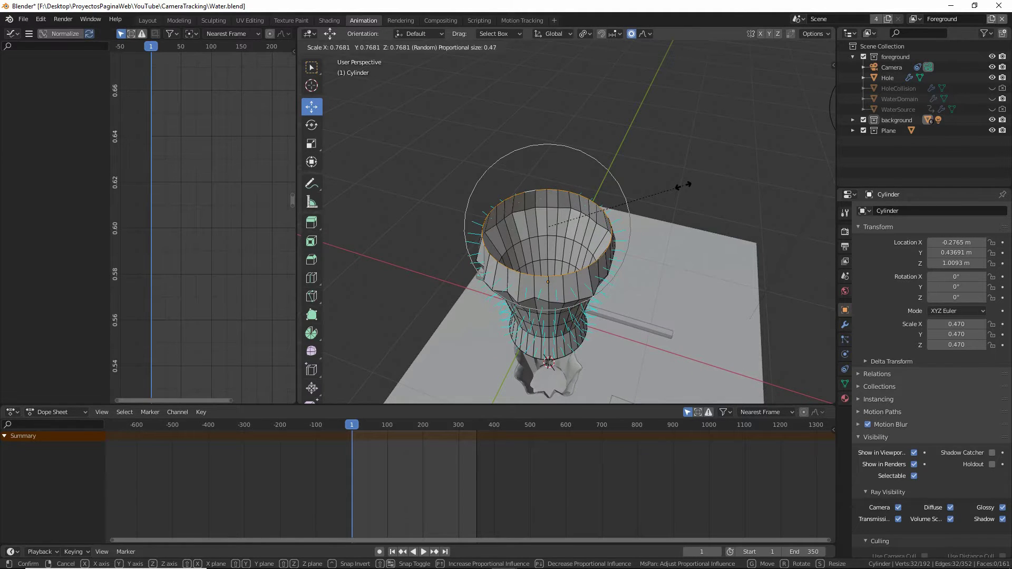
left_click(679, 186)
Select the edges around the cylinder's upper rim
left_click(543, 248)
left_click(508, 269, "shift")
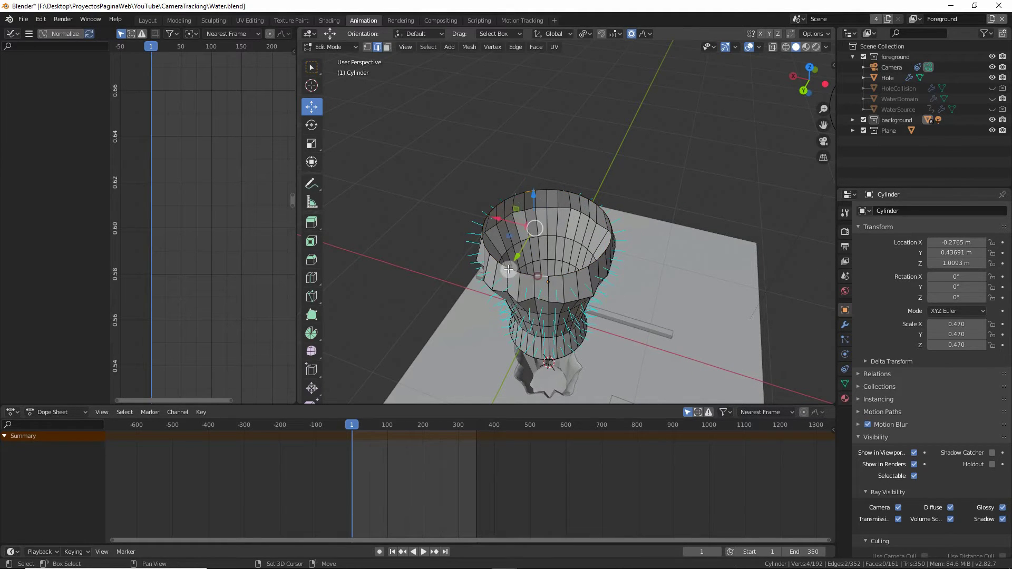
left_click(499, 257, "shift")
left_click(609, 217, "shift")
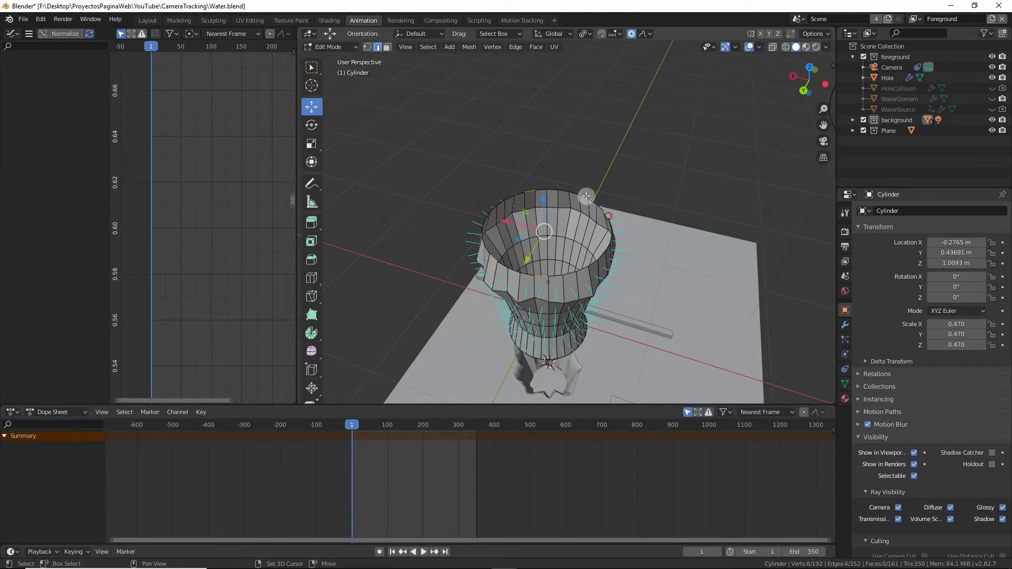
left_click(511, 219, "shift")
left_click(478, 225, "shift")
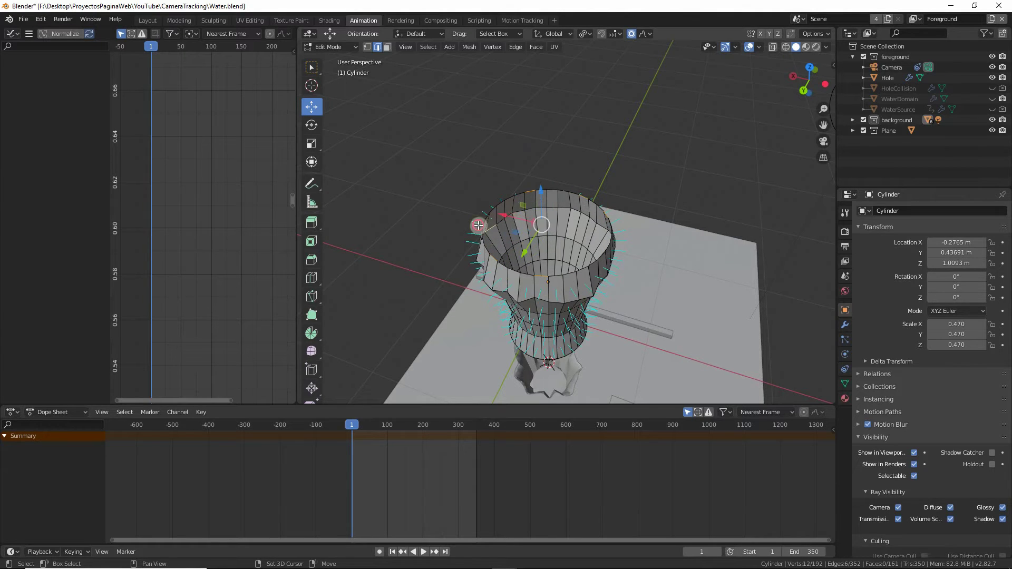
left_click(482, 232, "shift")
key("s")
left_click(630, 226)
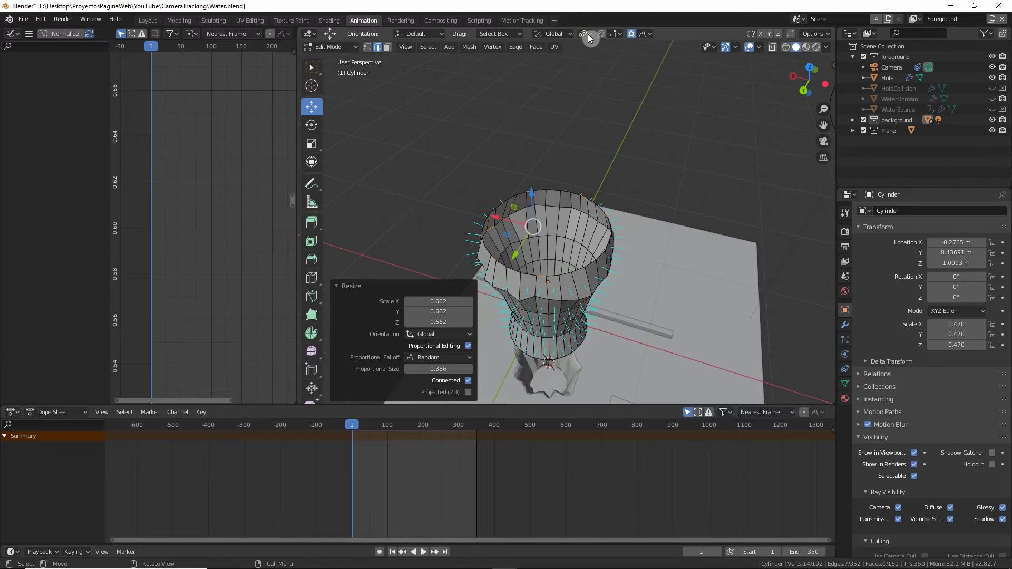
Scale the rim edges to 0.722 around the 3D Cursor, excluding Z to keep the height
left_click(585, 34)
left_click(612, 56)
key("s")
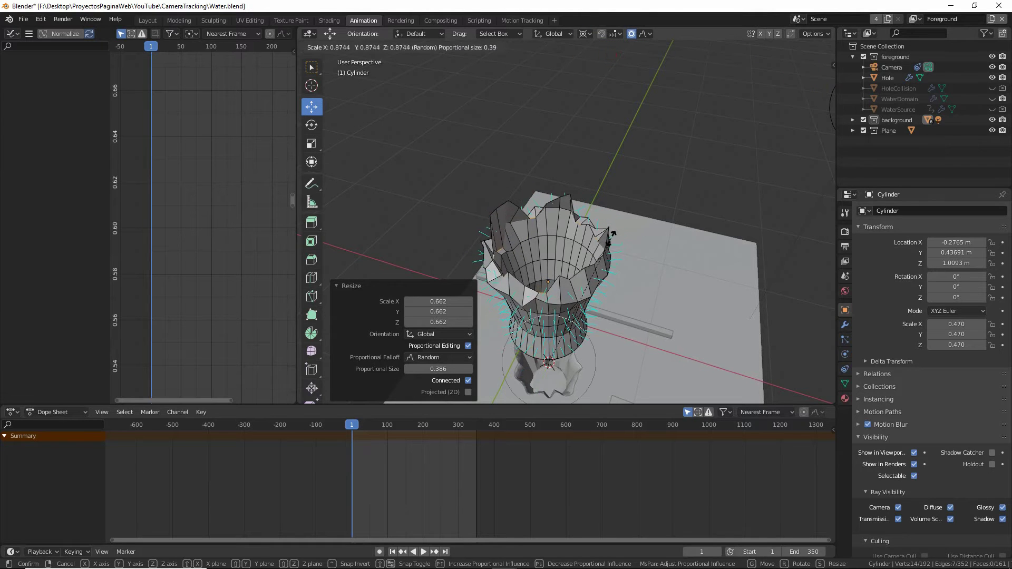
key("shift+z")
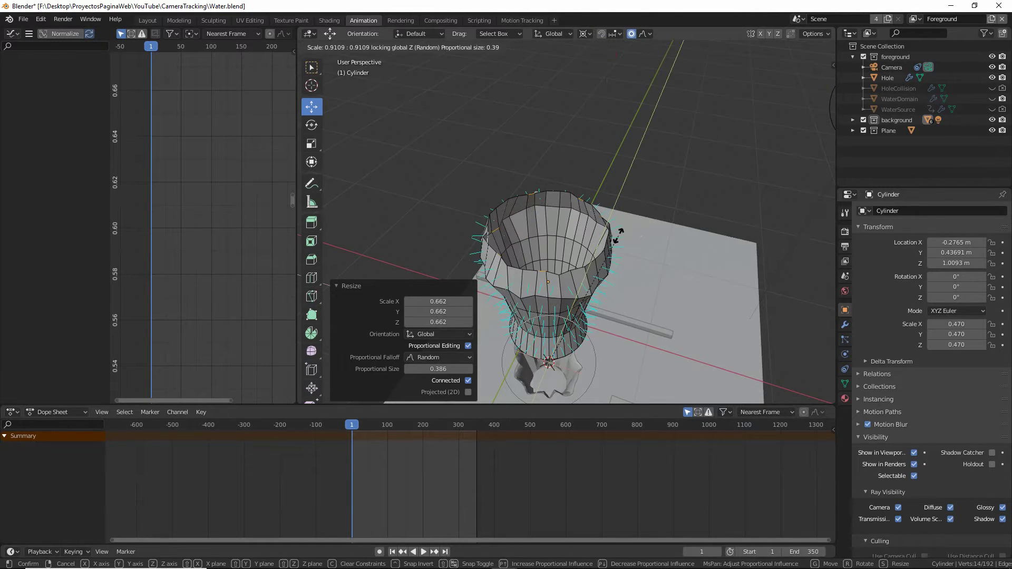
left_click(561, 248)
middle_click_drag(561, 248, 568, 284)
scroll(567, 269, "up", 8)
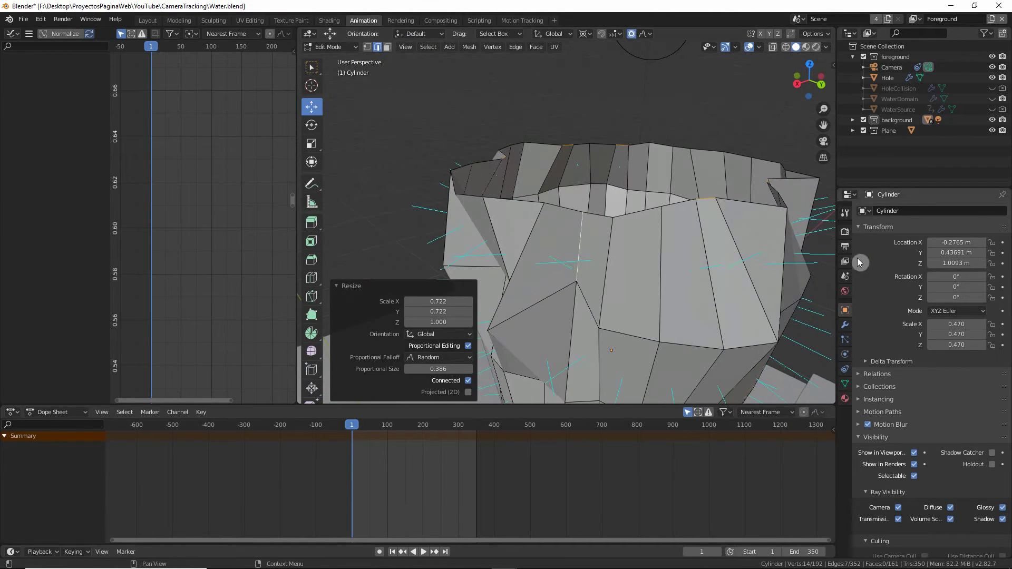
Add a Solidify modifier to the Cylinder, giving its jagged walls 0.01 m thickness
left_click(848, 277)
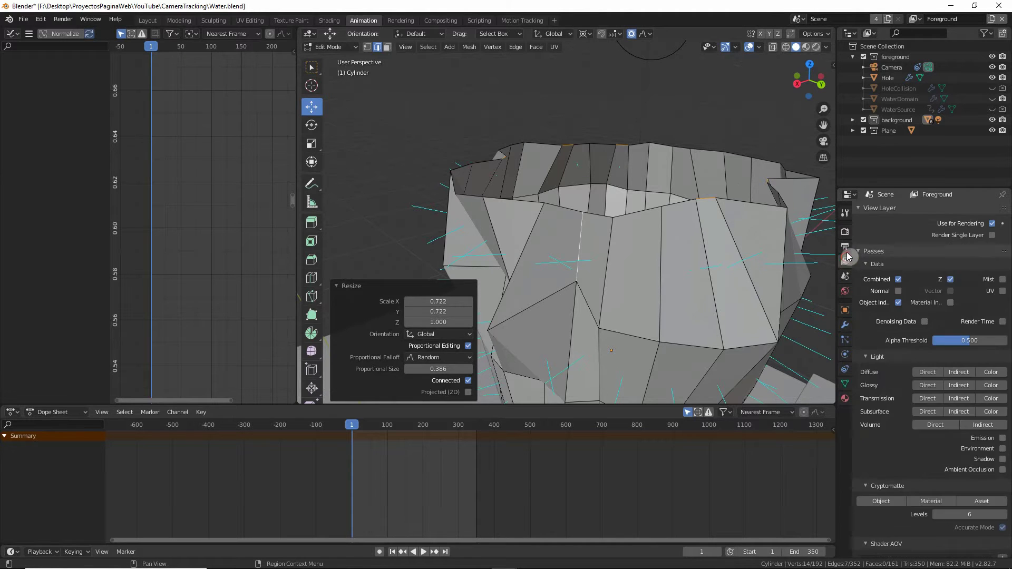
left_click(844, 324)
left_click(909, 212)
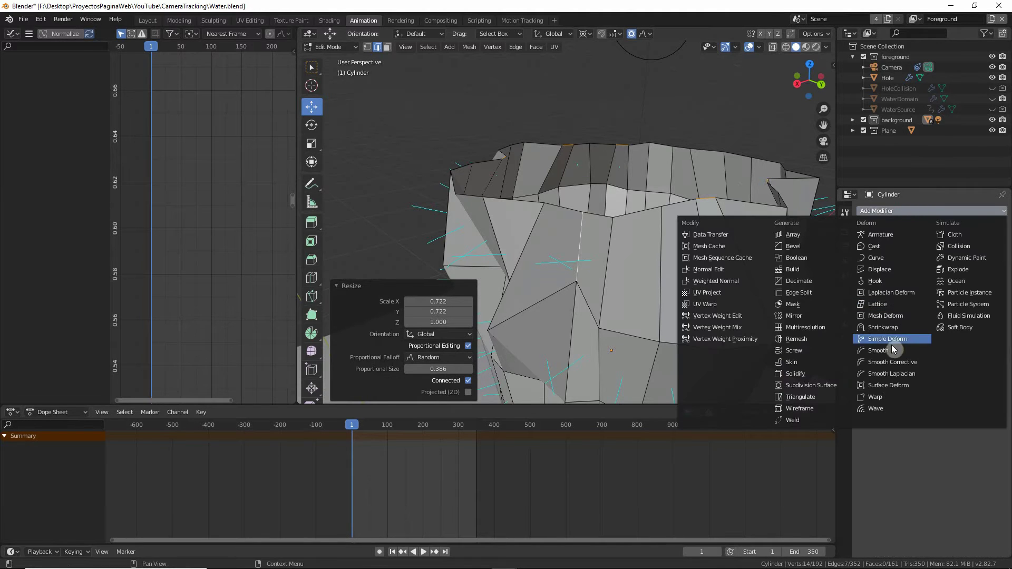
left_click(798, 375)
middle_click_drag(707, 243, 230, 110)
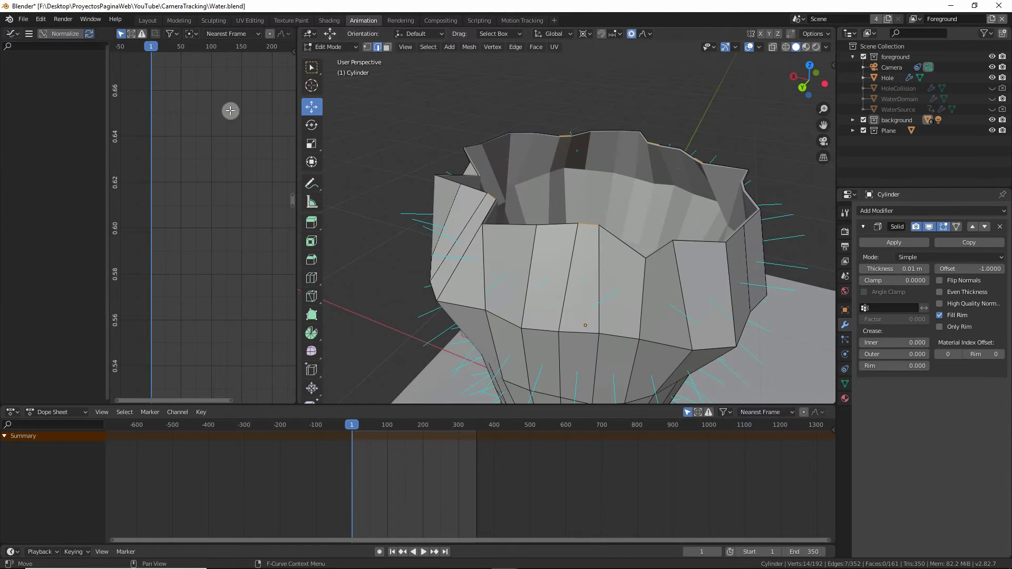
Search the Preferences add-ons for 'cell' to find Cell Fracture
left_click(40, 19)
left_click(70, 172)
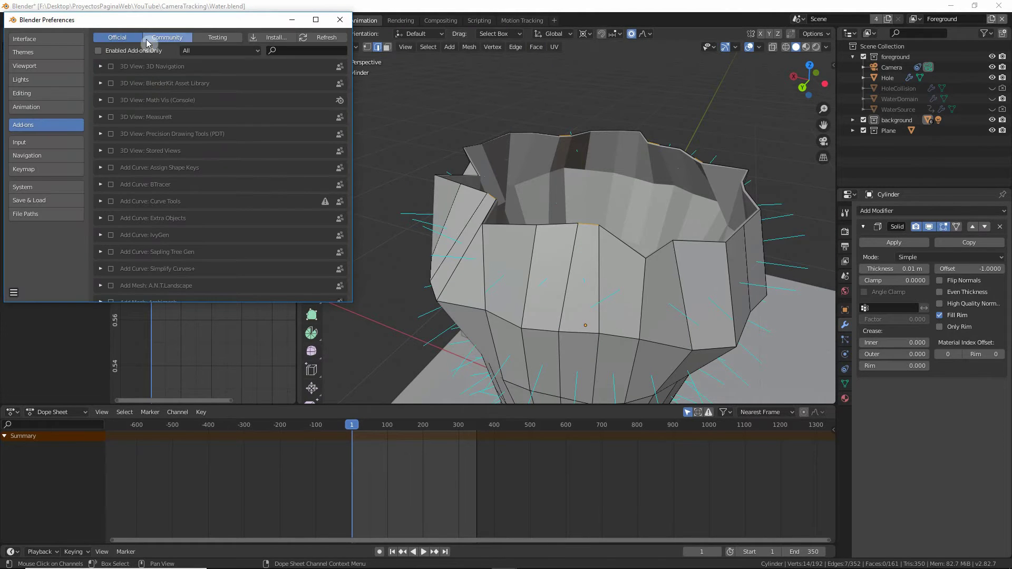
left_click(283, 50)
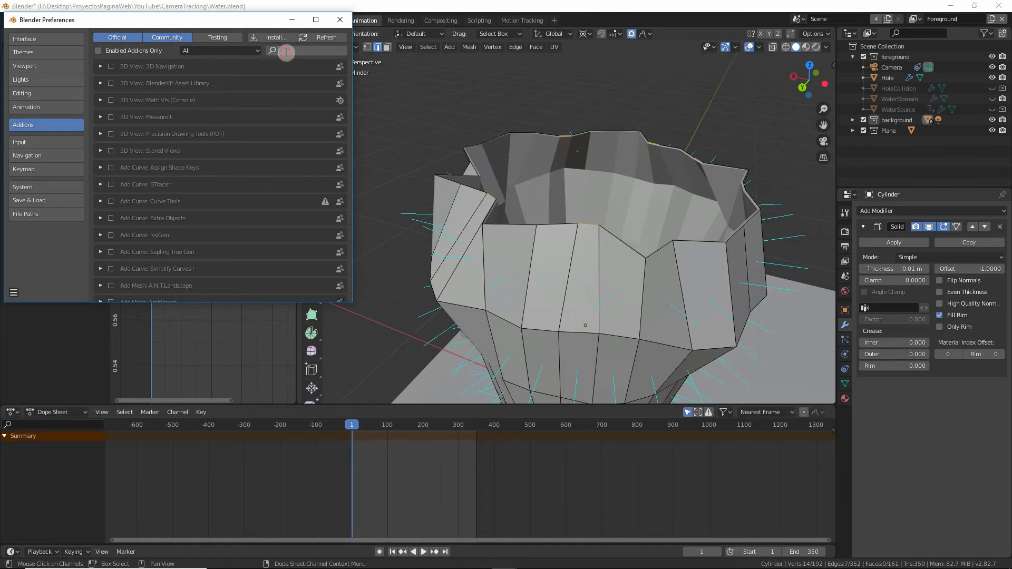
type("cell")
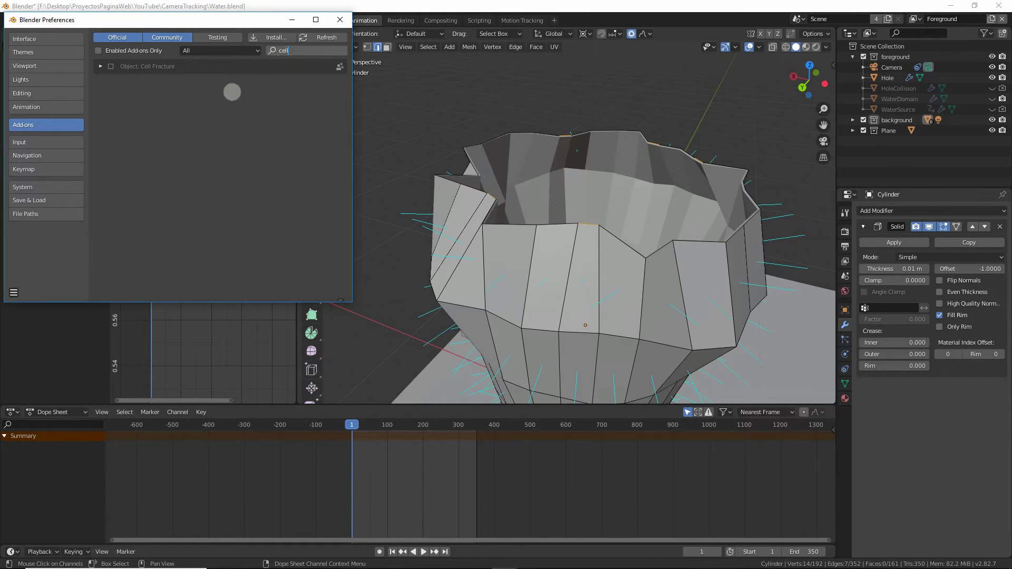
left_click(224, 96)
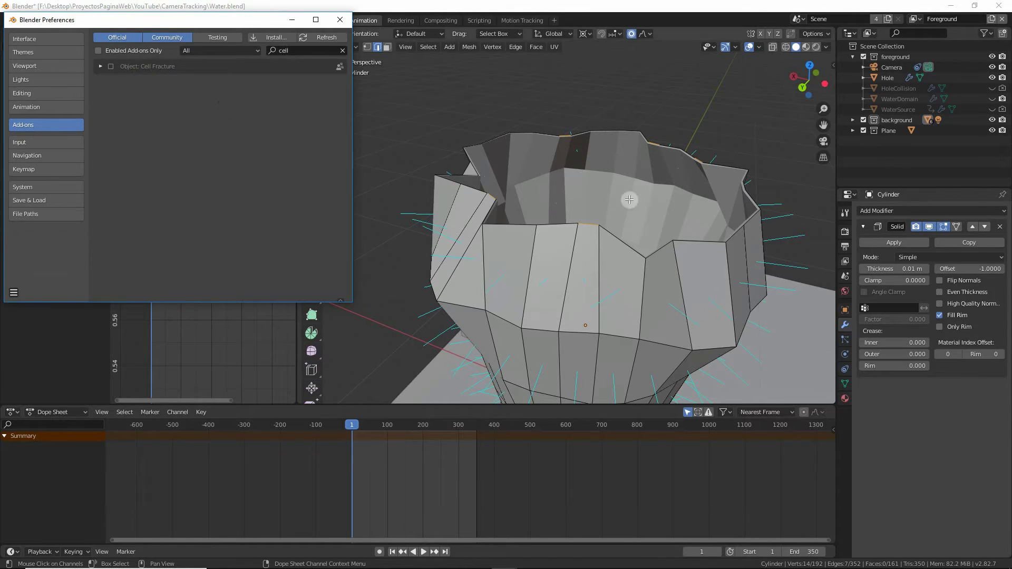
left_click(339, 20)
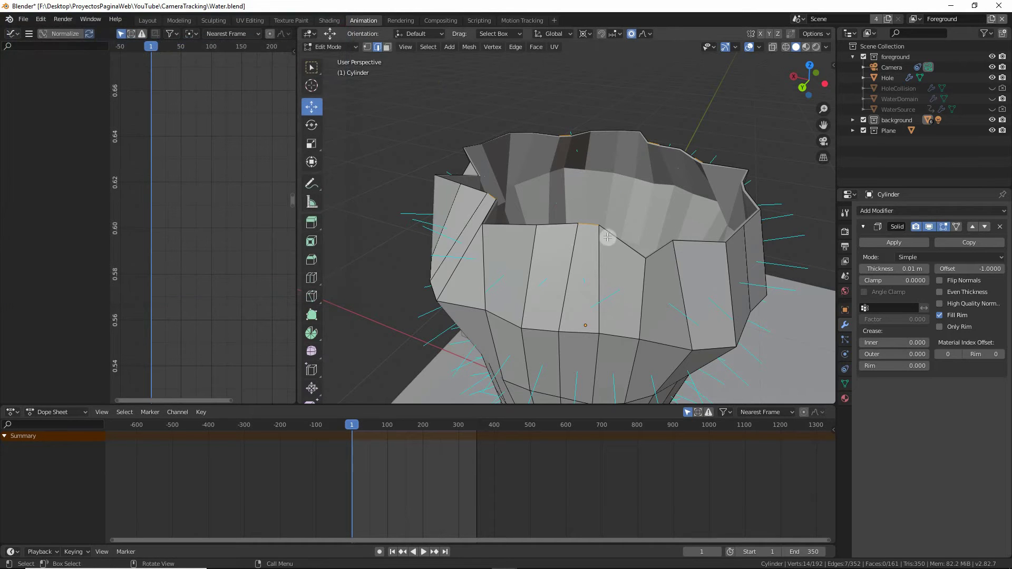
Delete the Cylinder in Object Mode and select the Hole object
scroll(647, 287, "down", 3)
middle_click_drag(646, 288, 544, 225)
key("Tab")
key("Delete")
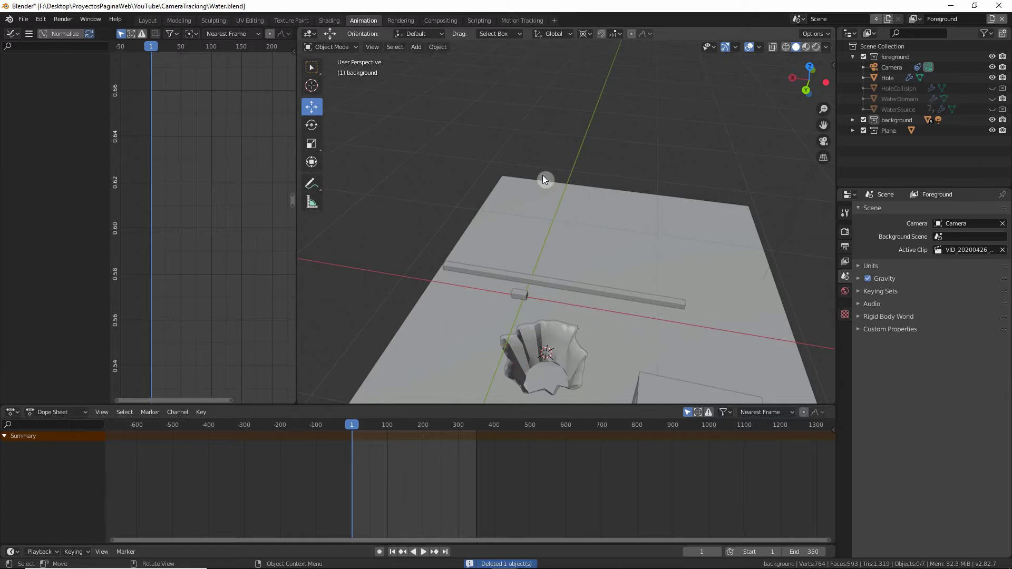
left_click(555, 336)
scroll(571, 314, "up", 6)
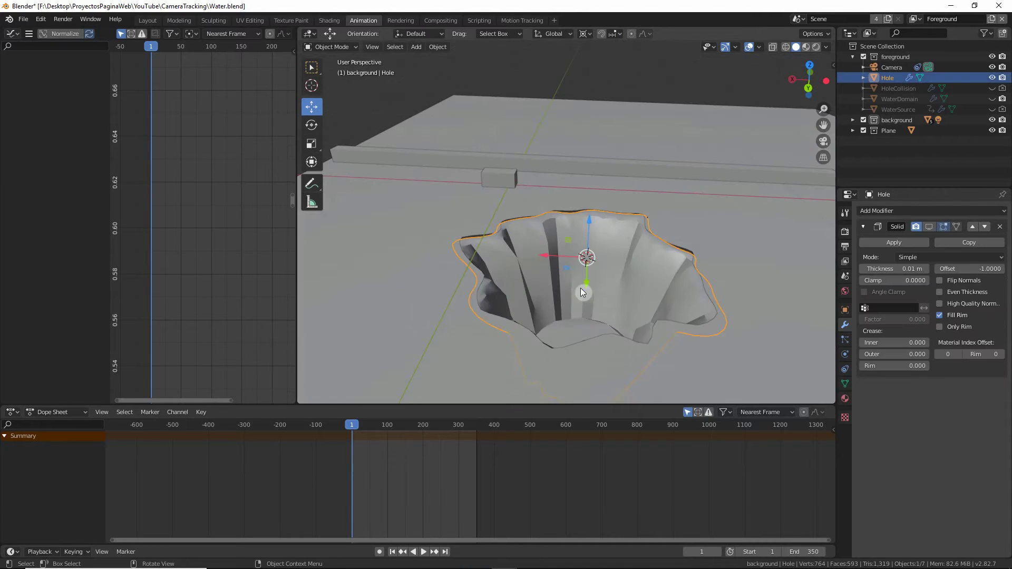
Add a Boolean Difference modifier to the Ground using Hole as the cutter
middle_click_drag(533, 312, 515, 288)
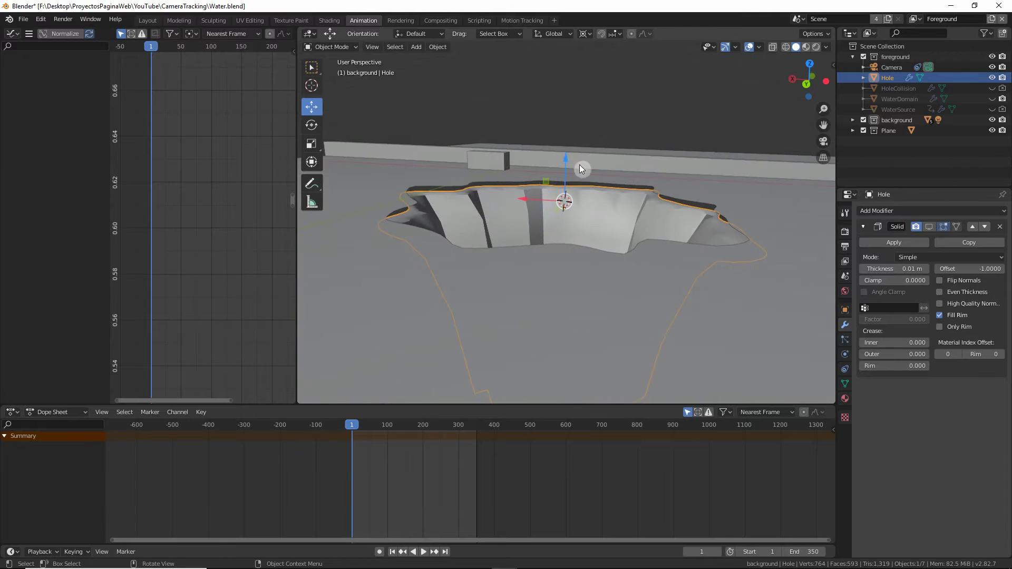
left_click(784, 223)
middle_click_drag(757, 232, 961, 170)
left_click(896, 210)
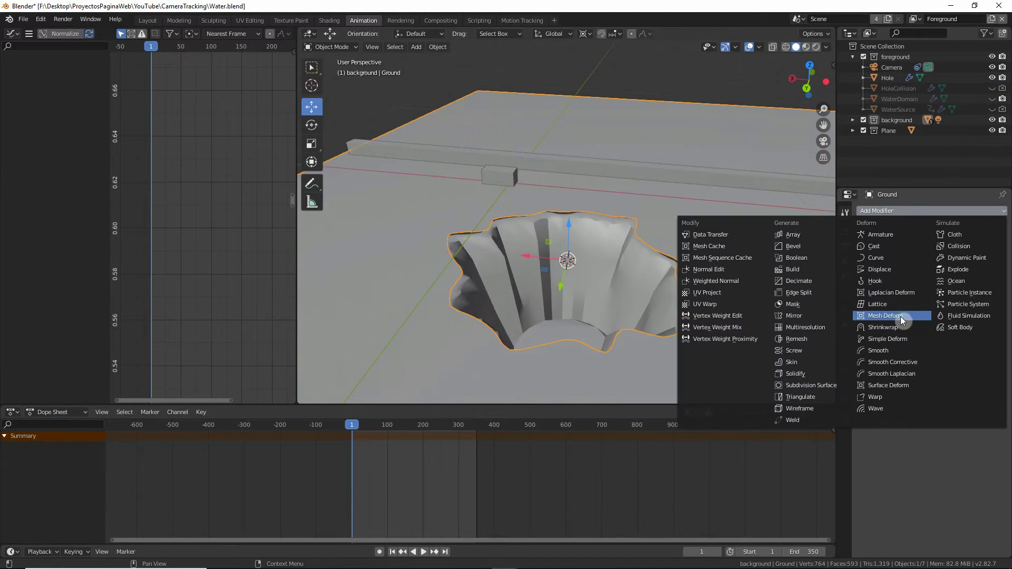
left_click(795, 258)
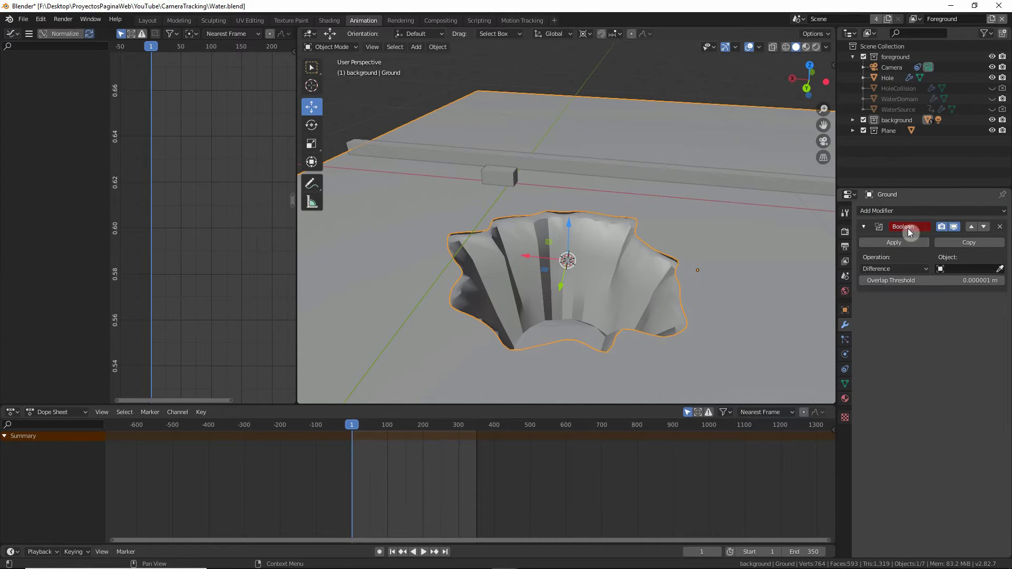
left_click(912, 269)
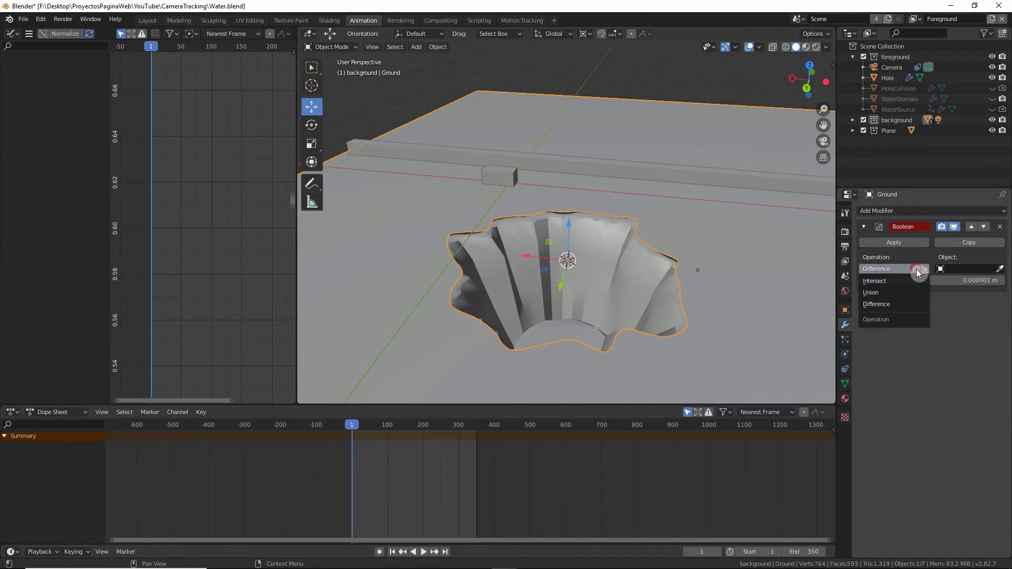
left_click(999, 269)
left_click(598, 270)
Apply the Boolean modifier and inspect the hole cut into the Ground
middle_click_drag(599, 270, 578, 204)
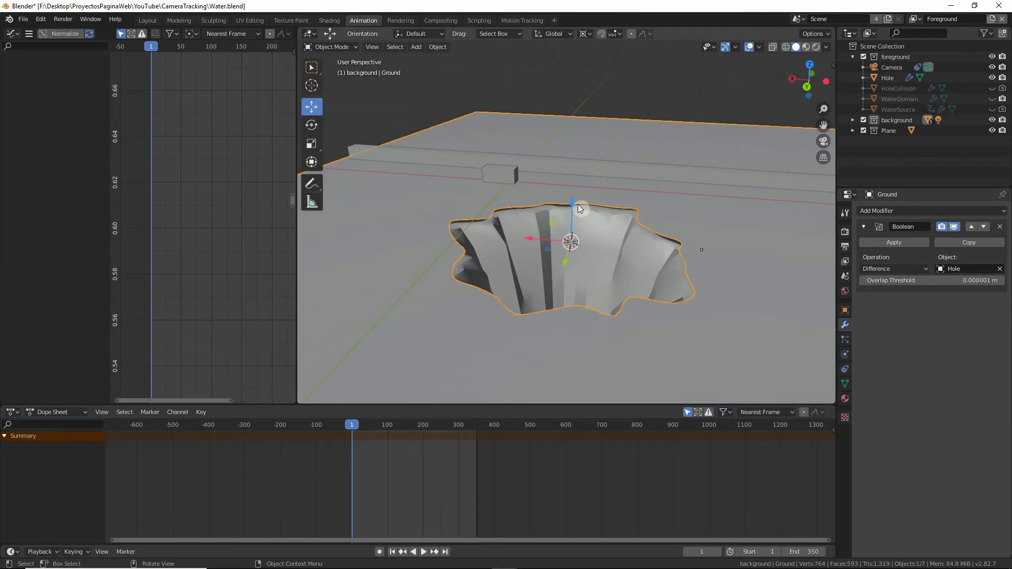
left_click_drag(572, 204, 573, 282)
key("ctrl+z")
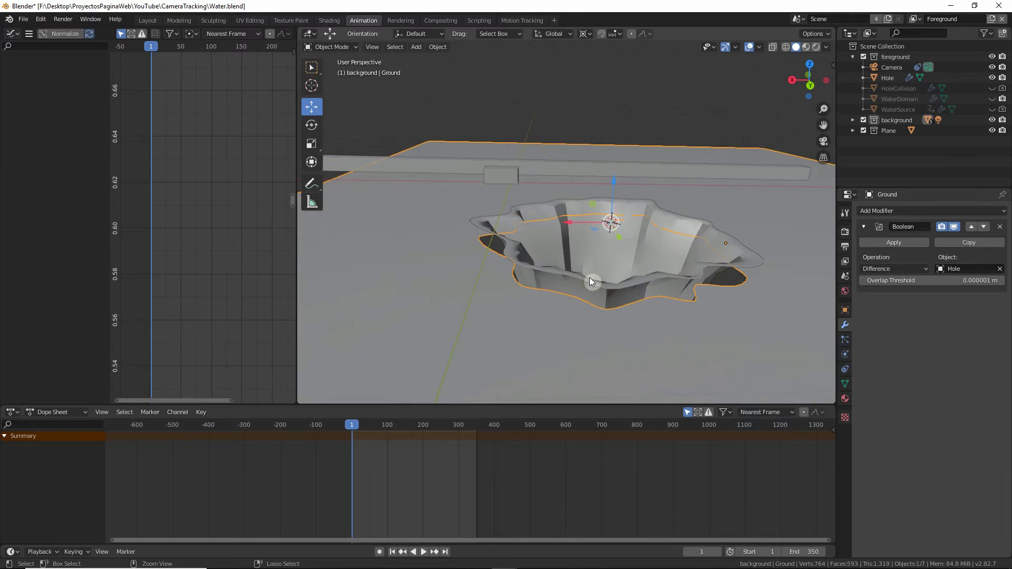
left_click(894, 243)
mouse_move(649, 248)
middle_mouse_down()
mouse_move(599, 248)
mouse_move(656, 232)
middle_mouse_up()
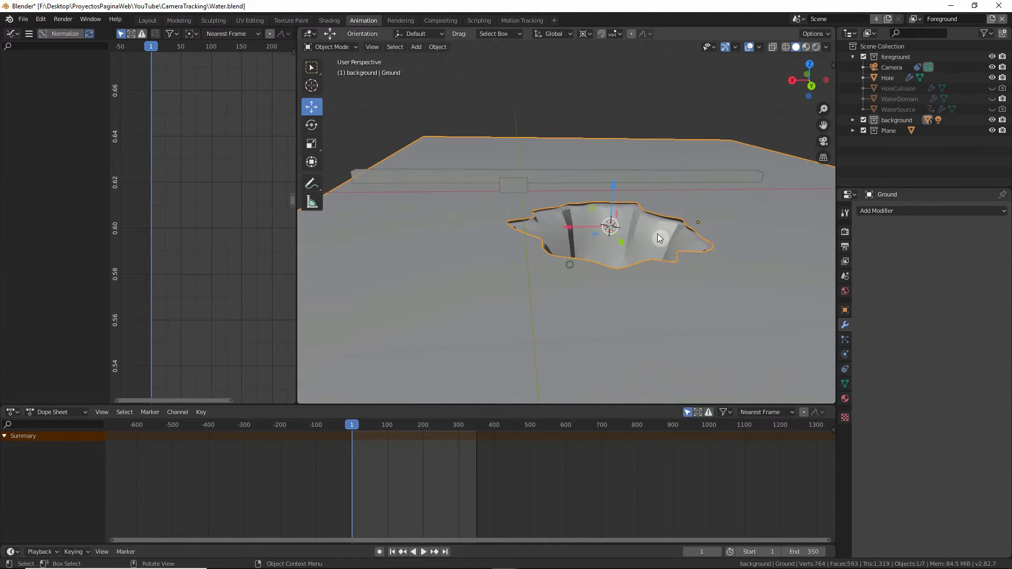
middle_click_drag(637, 267, 590, 284)
key("alt+Tab")
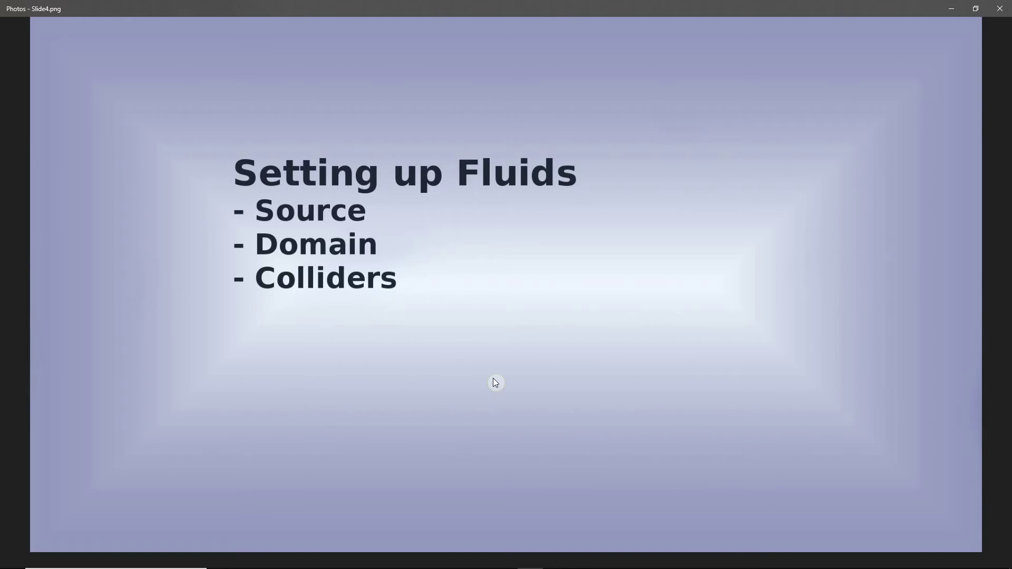
key("alt+Tab")
middle_click_drag(501, 226, 528, 235)
scroll(528, 235, "down", 2)
Add a cube, flatten it along Z and stretch it along Y over the floor
key("shift+a")
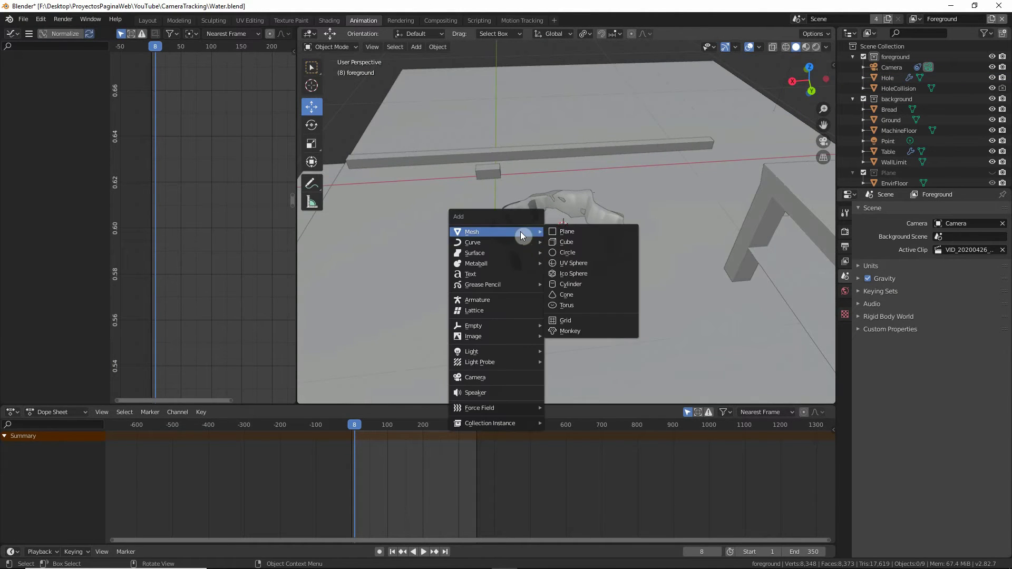
left_click(574, 243)
key("s")
key("z")
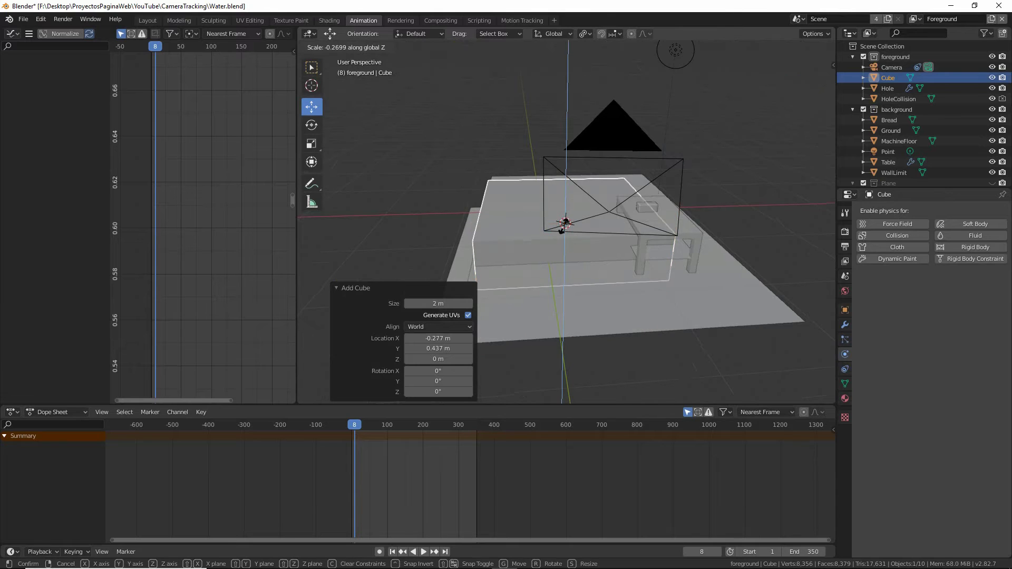
left_click(563, 227)
scroll(564, 232, "up", 5)
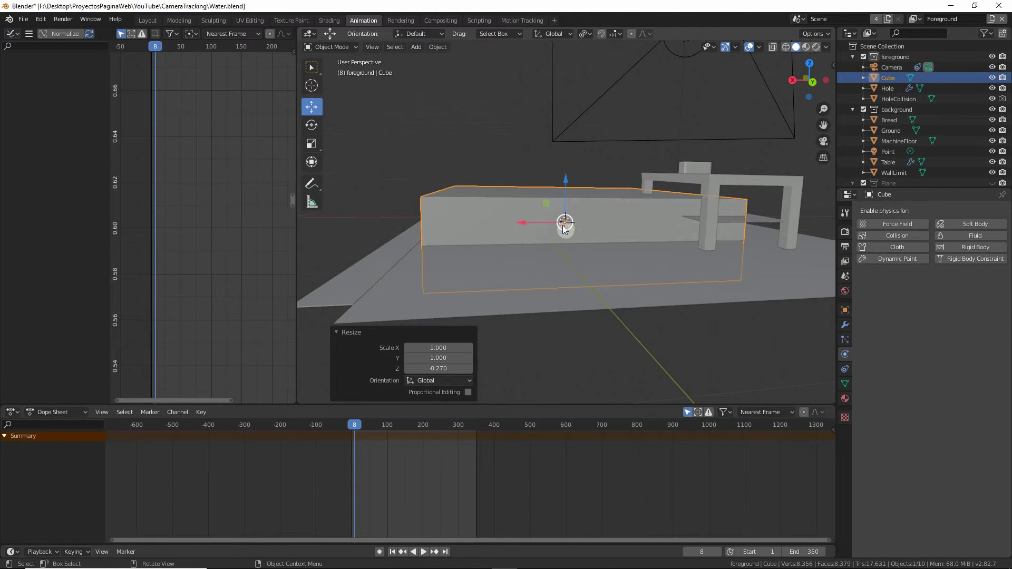
key("s")
key("y")
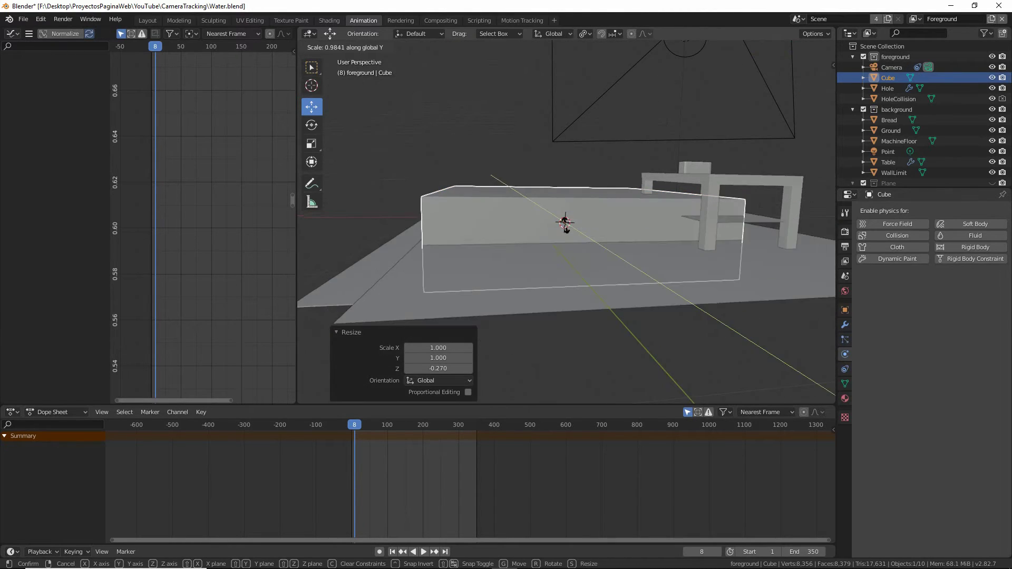
left_click(568, 227)
scroll(568, 227, "down", 3)
scroll(569, 228, "up", 3)
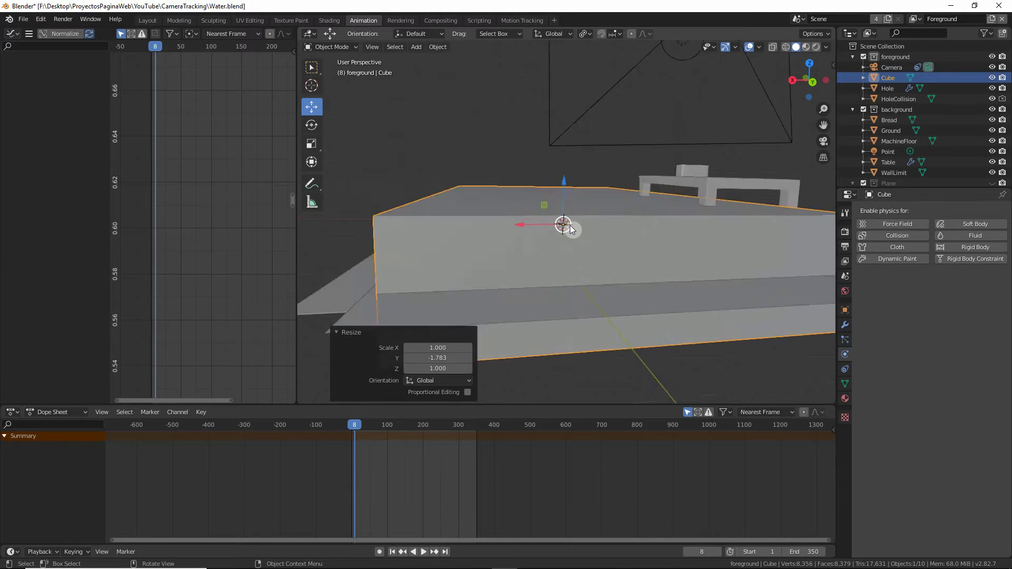
scroll(570, 227, "down", 3)
Check the cube through the camera view, then apply its scale
key("KP_5")
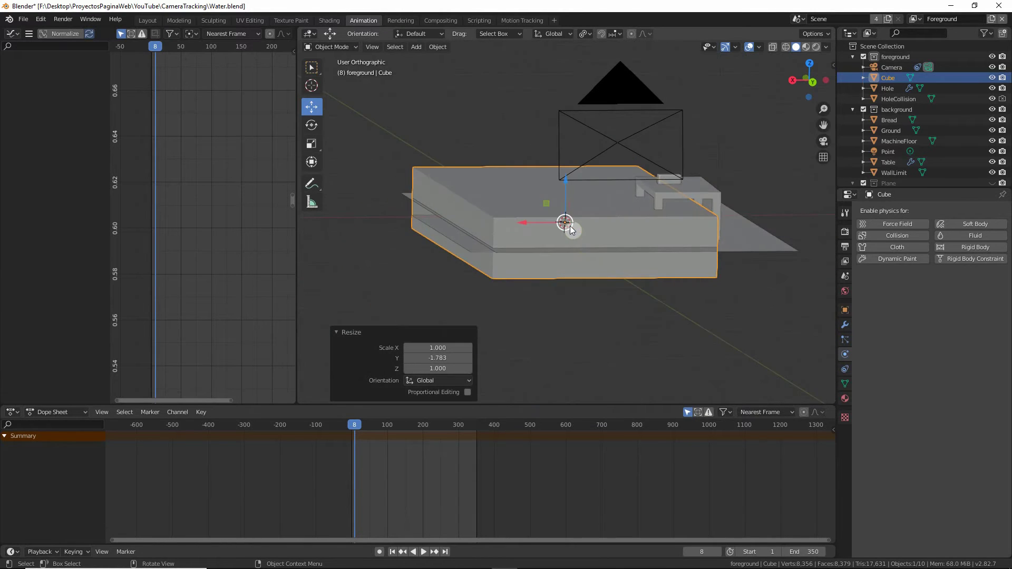
key("KP_0")
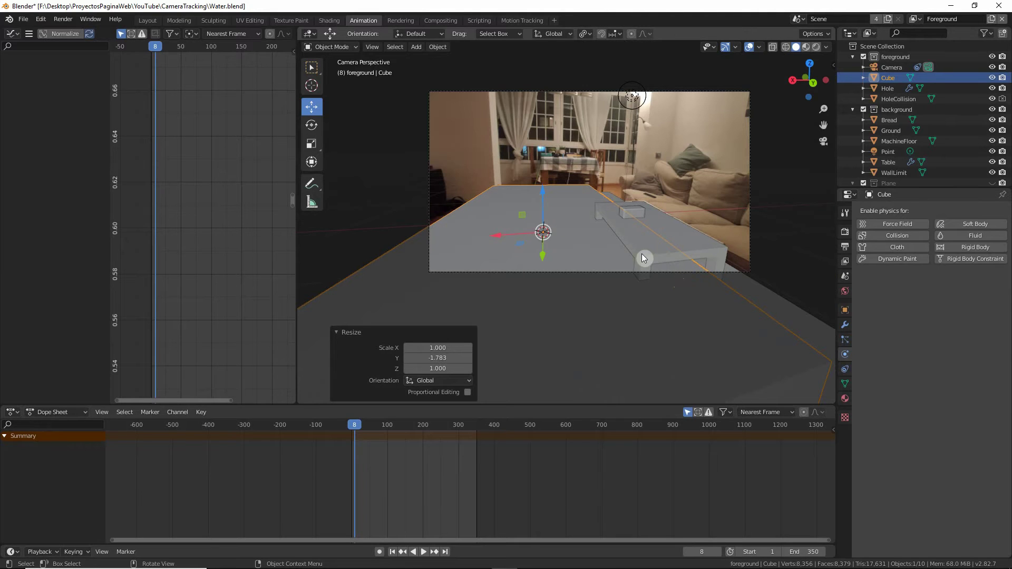
middle_click_drag(642, 257, 598, 225)
key("ctrl+a")
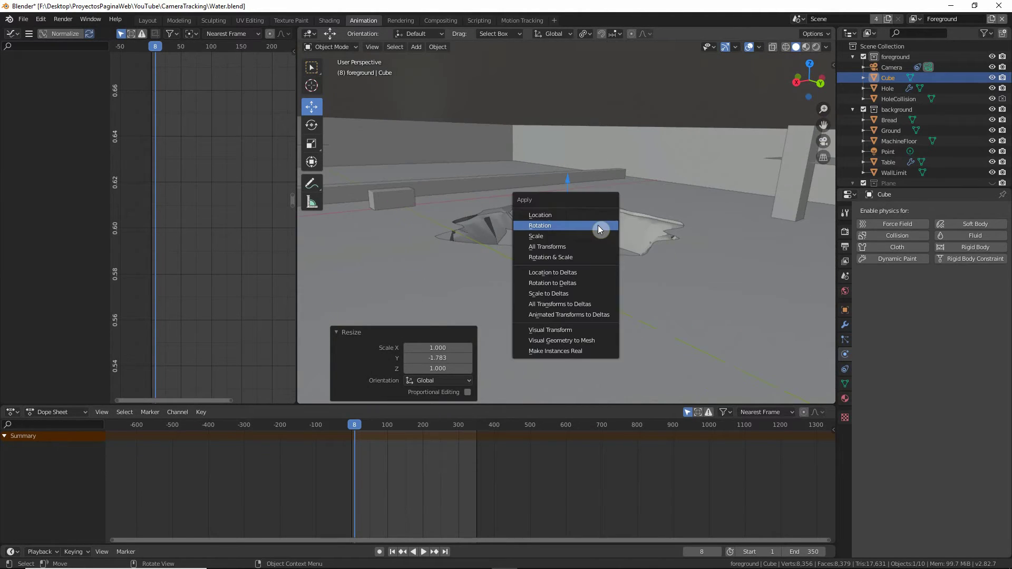
left_click(550, 236)
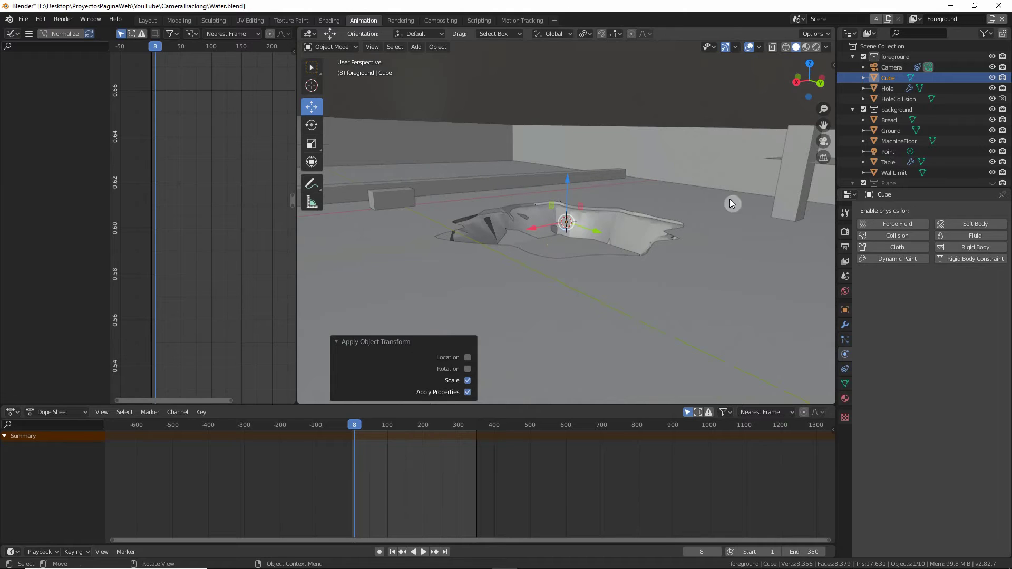
Enable Fluid physics on the Cube as a Domain of type Liquid
left_click(967, 236)
left_click(948, 290)
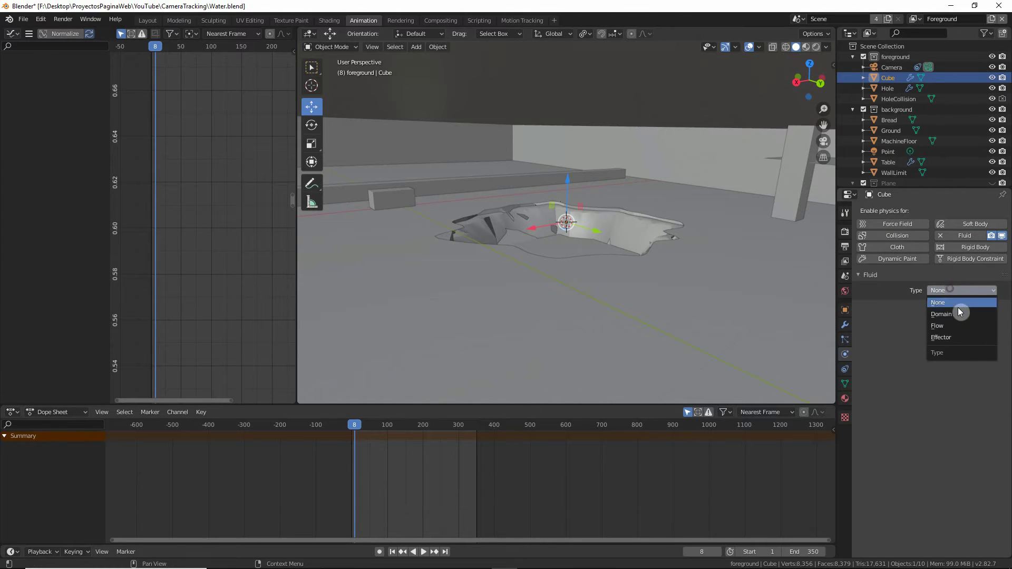
left_click(956, 313)
left_click(957, 322)
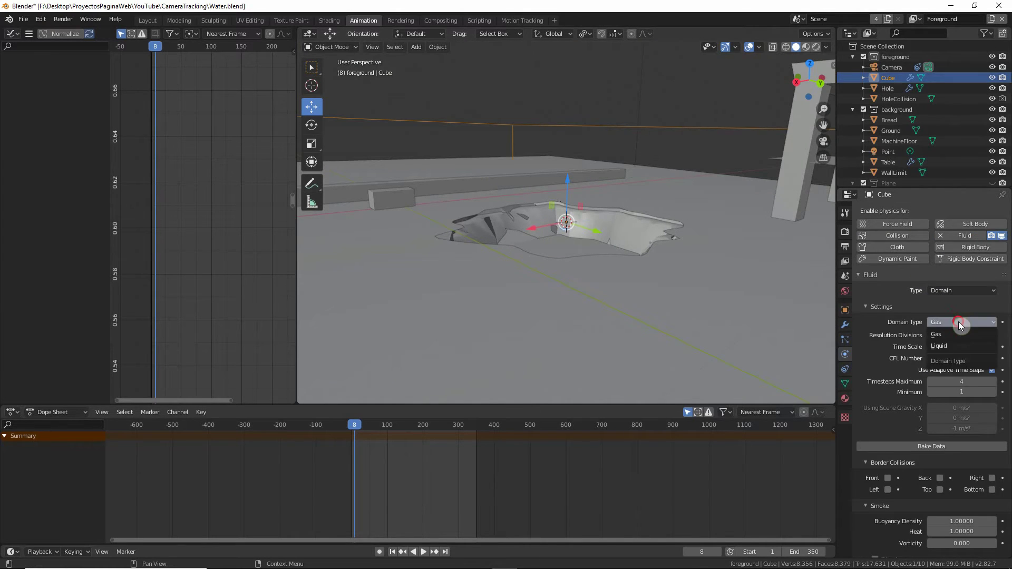
left_click(944, 346)
Set the cache type to Final, cancel the started bake, then revert to Modular
scroll(906, 490, "down", 4)
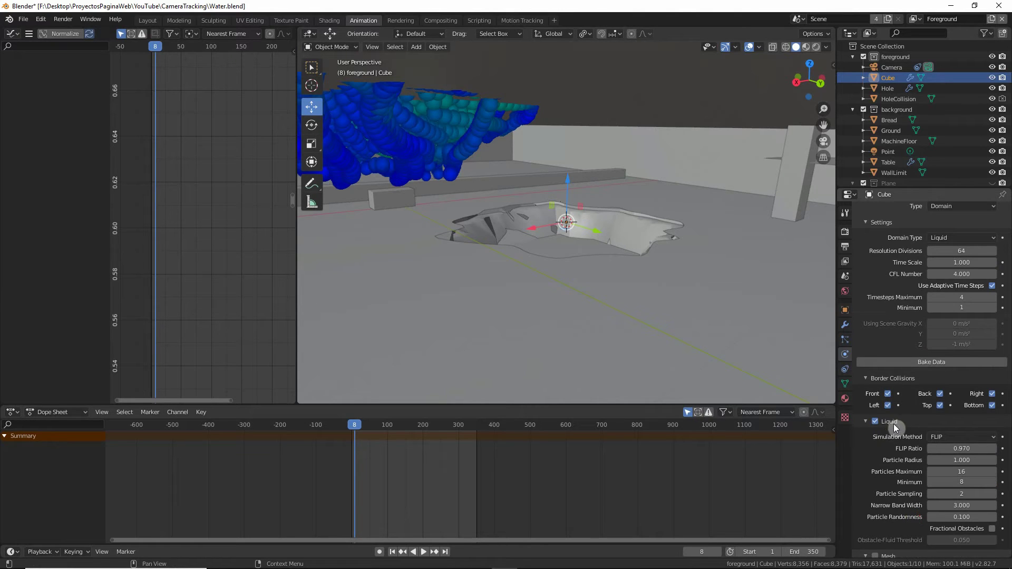
scroll(895, 432, "down", 6)
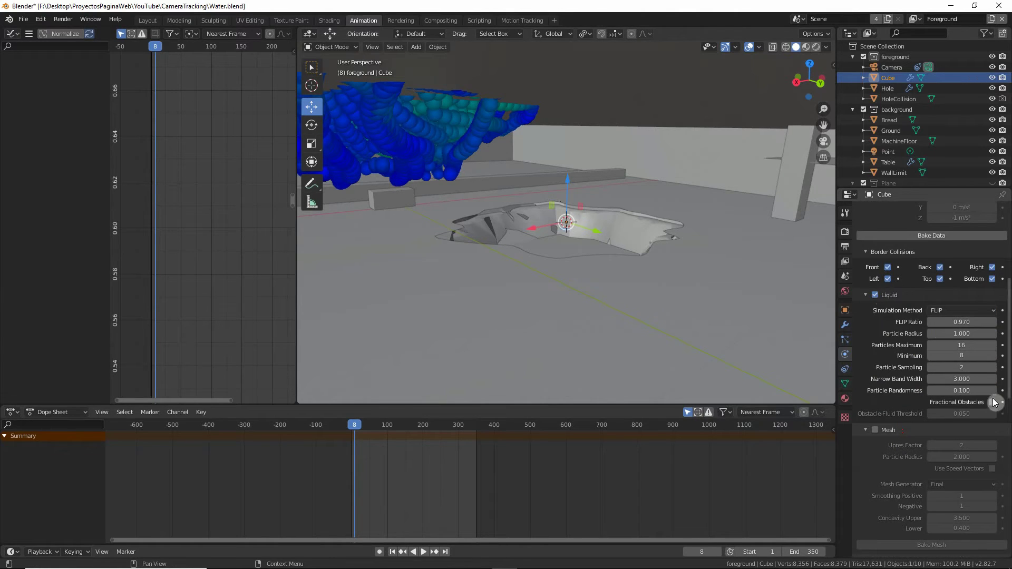
scroll(972, 433, "down", 15)
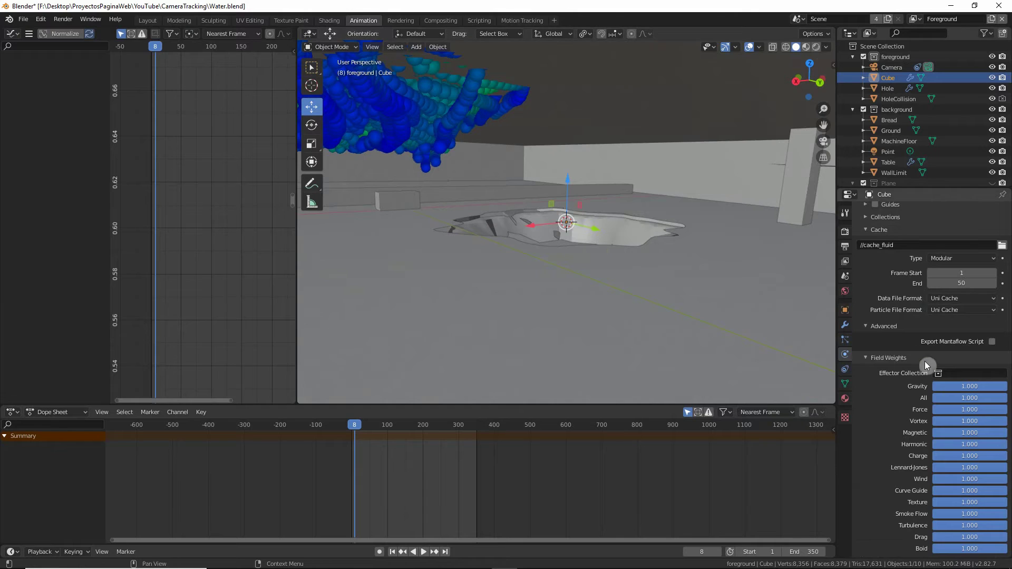
scroll(955, 389, "down", 2)
left_click(960, 363)
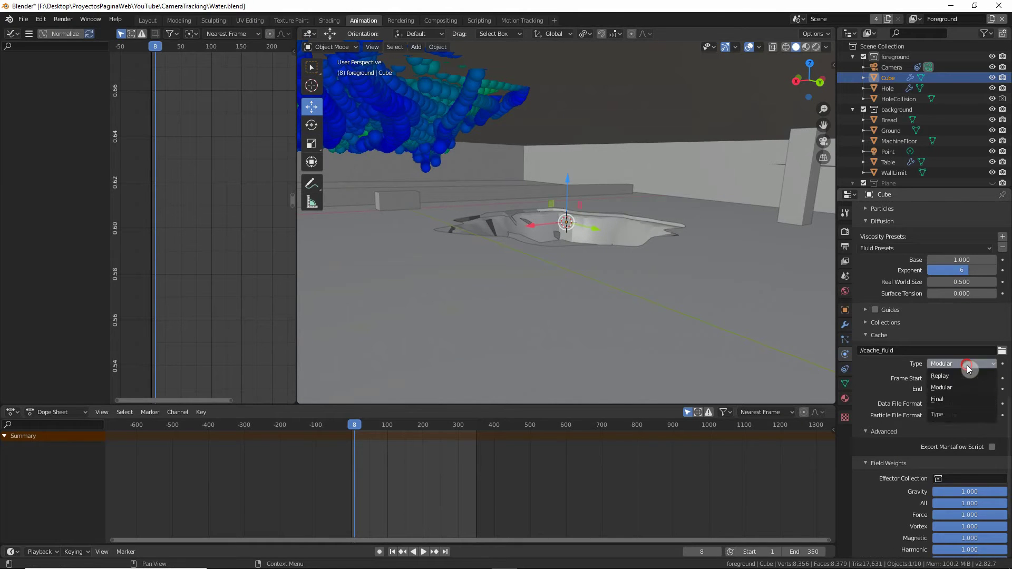
left_click(944, 398)
scroll(959, 415, "down", 2)
left_click(957, 398)
key("Escape")
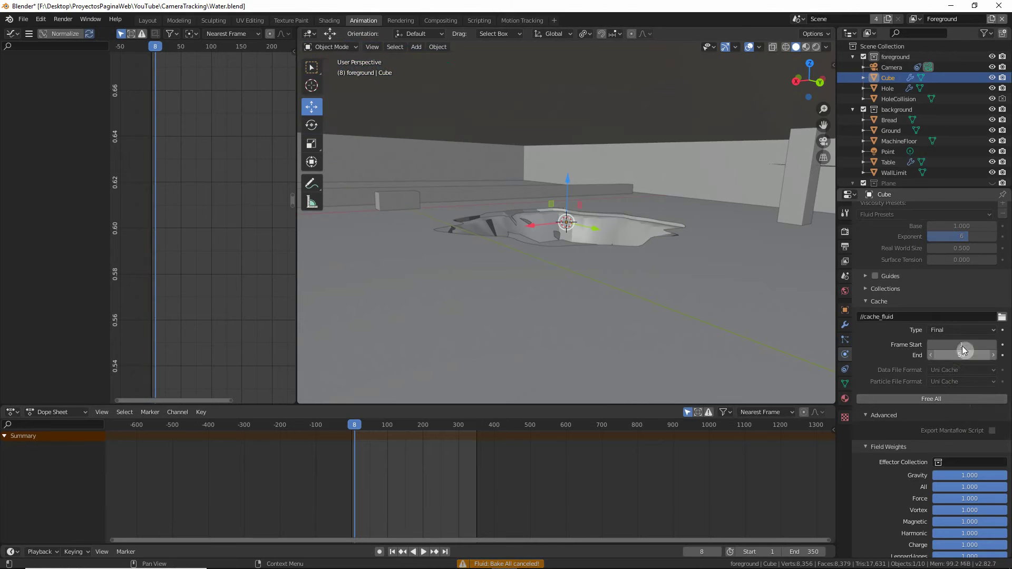
left_click(968, 330)
left_click(949, 353)
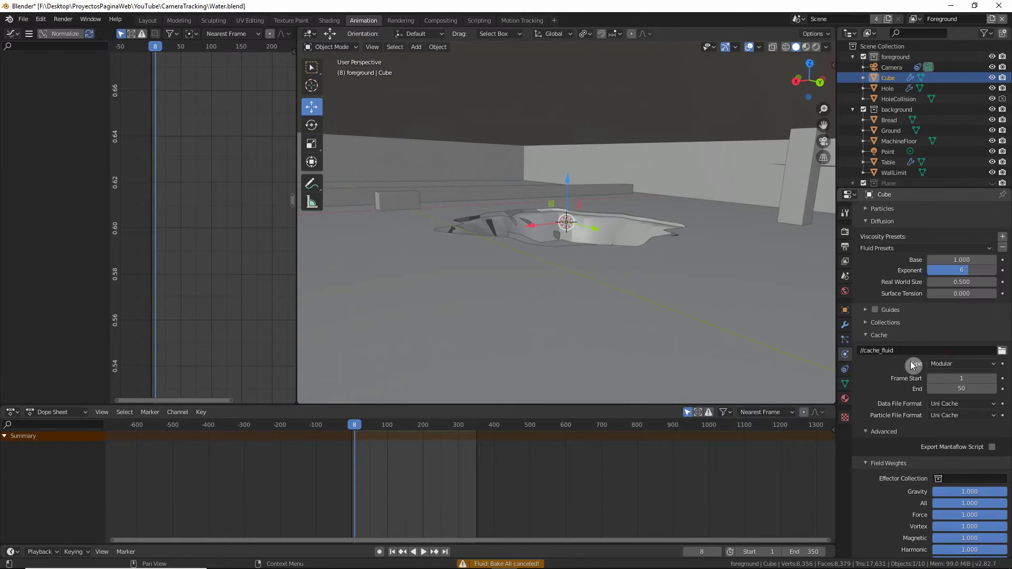
middle_click_drag(734, 323, 543, 242)
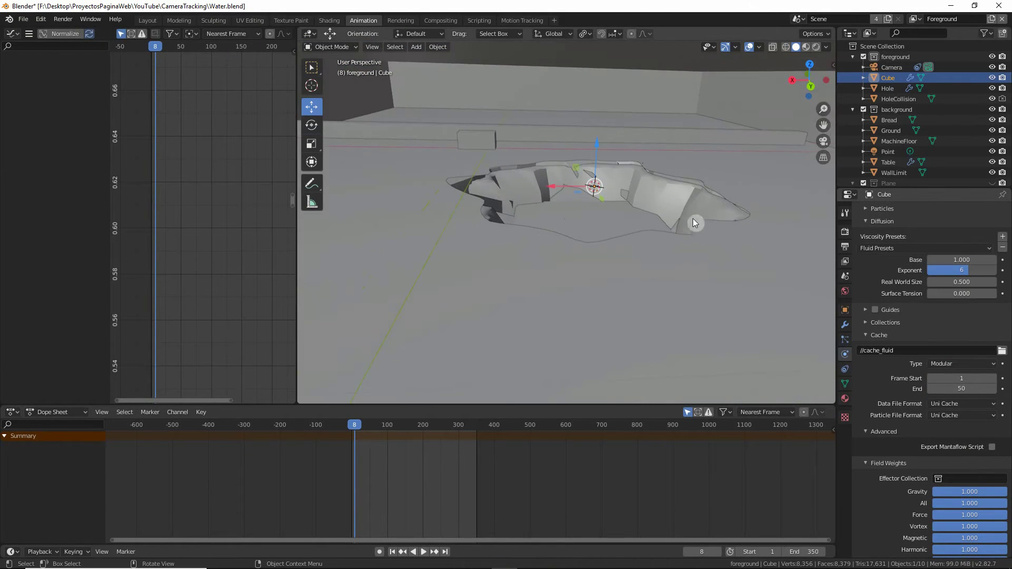
Orbit down to the table pillar and select the Table object
middle_click_drag(693, 223, 597, 253)
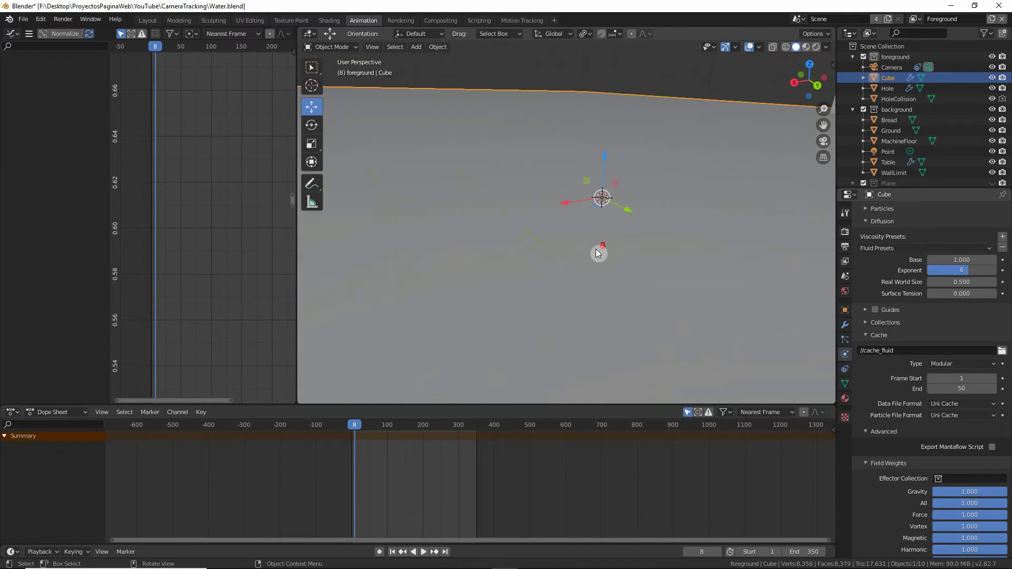
scroll(606, 266, "down", 5)
left_click(576, 255)
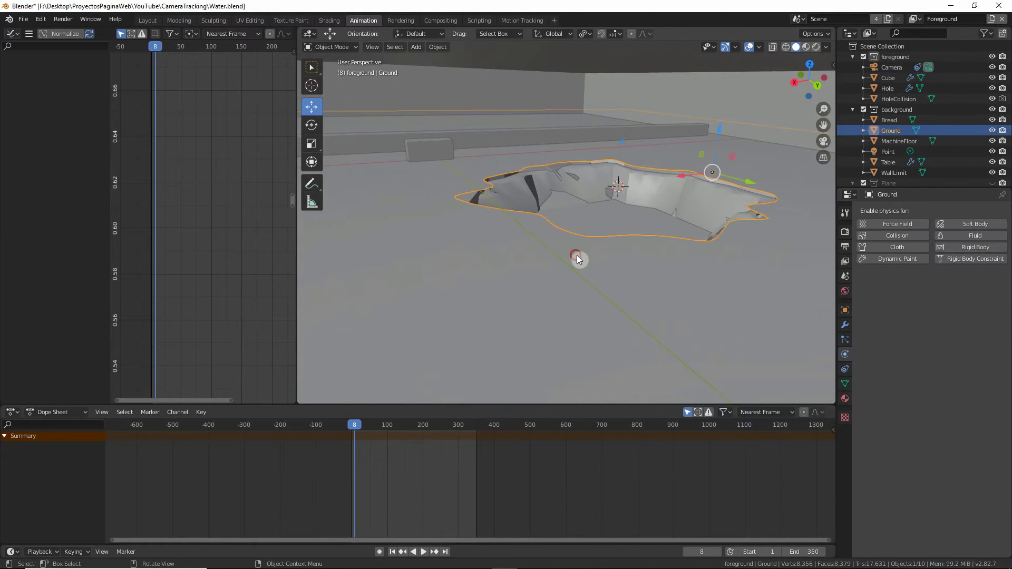
middle_click_drag(590, 255, 546, 253)
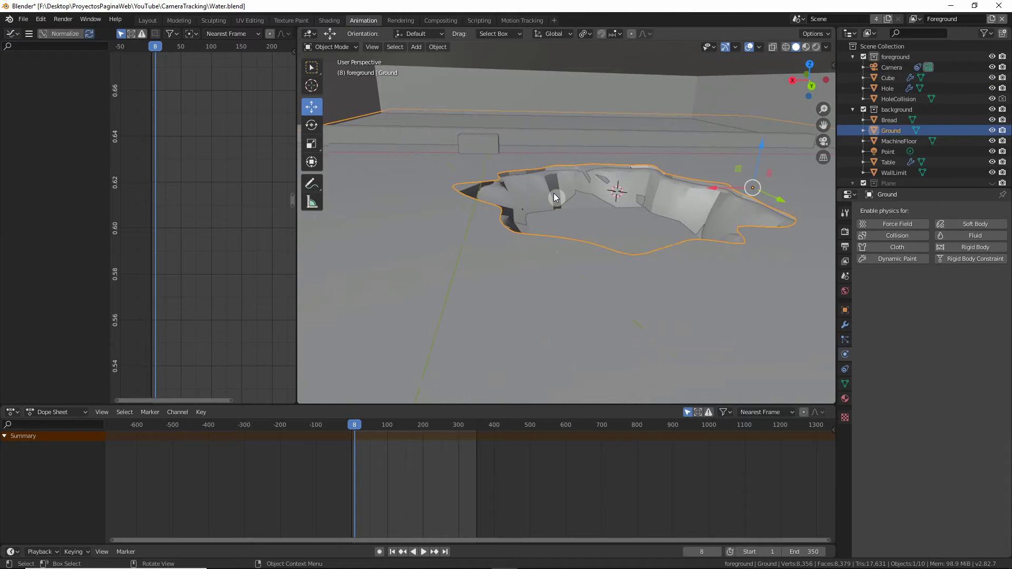
scroll(585, 232, "up", 1)
scroll(579, 249, "up", 1)
middle_click_drag(577, 245, 552, 225)
left_click(581, 175)
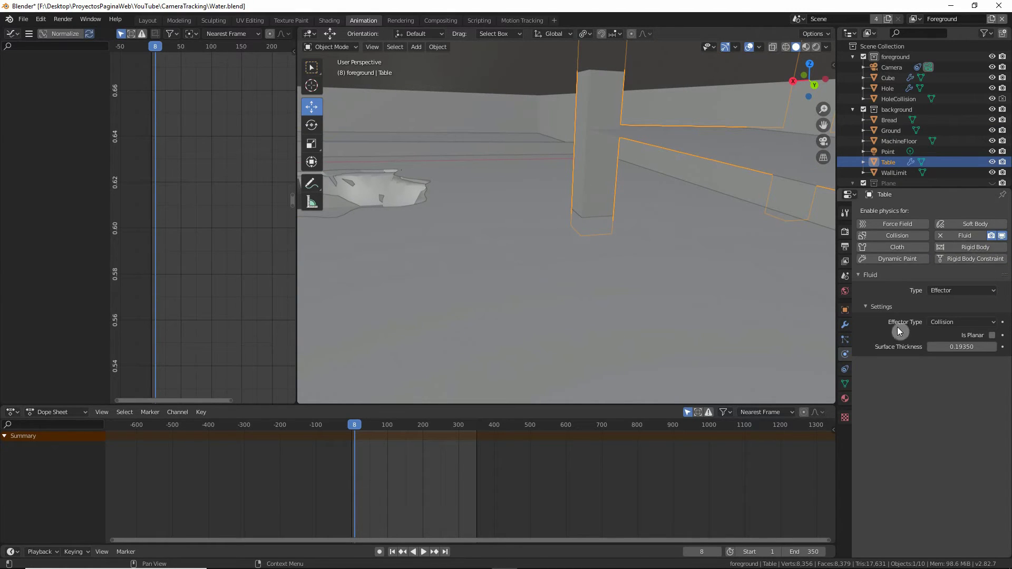
Confirm the Table is a Collision fluid effector, then select HoleCollision
left_click(953, 291)
left_click(953, 290)
left_click(953, 322)
left_click(957, 318)
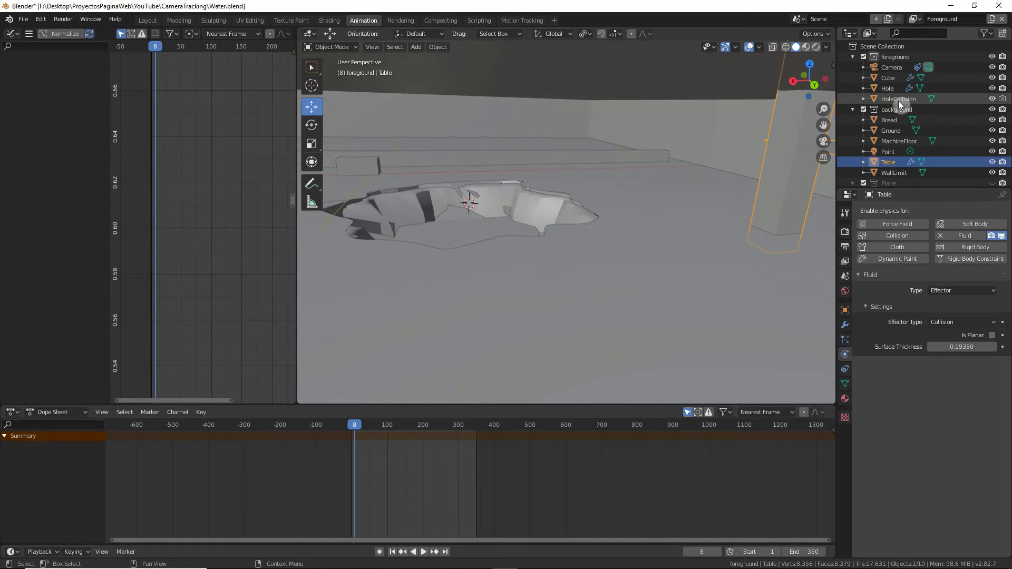
left_click(898, 99)
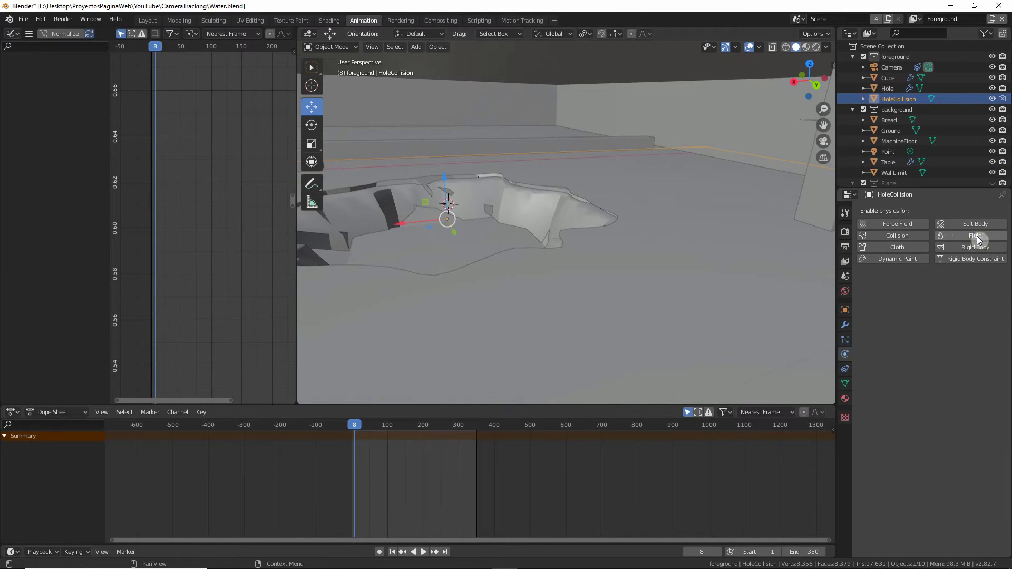
Make HoleCollision a fluid Effector and set its viewport display to Textured
left_click(976, 235)
left_click(967, 290)
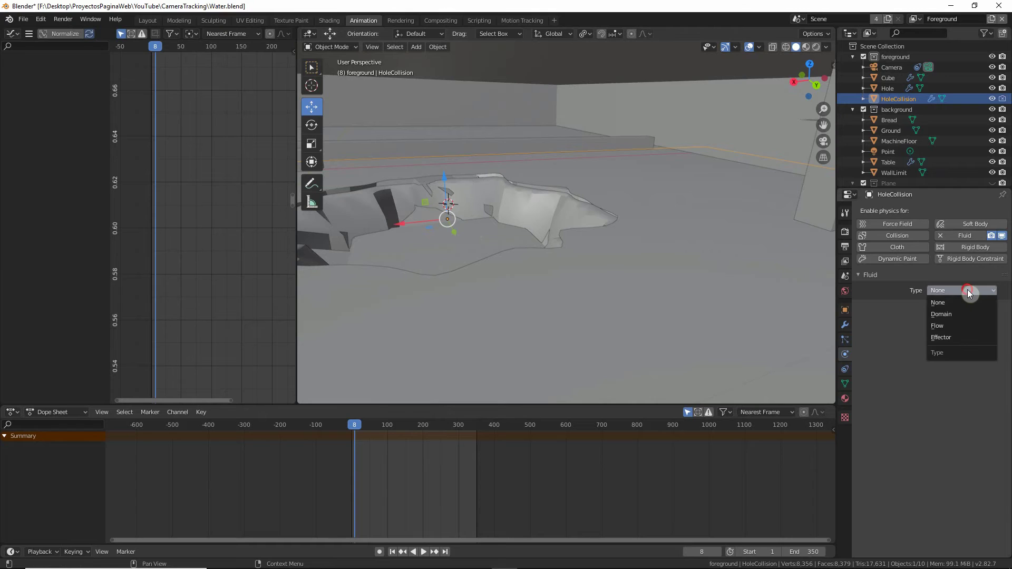
left_click(958, 338)
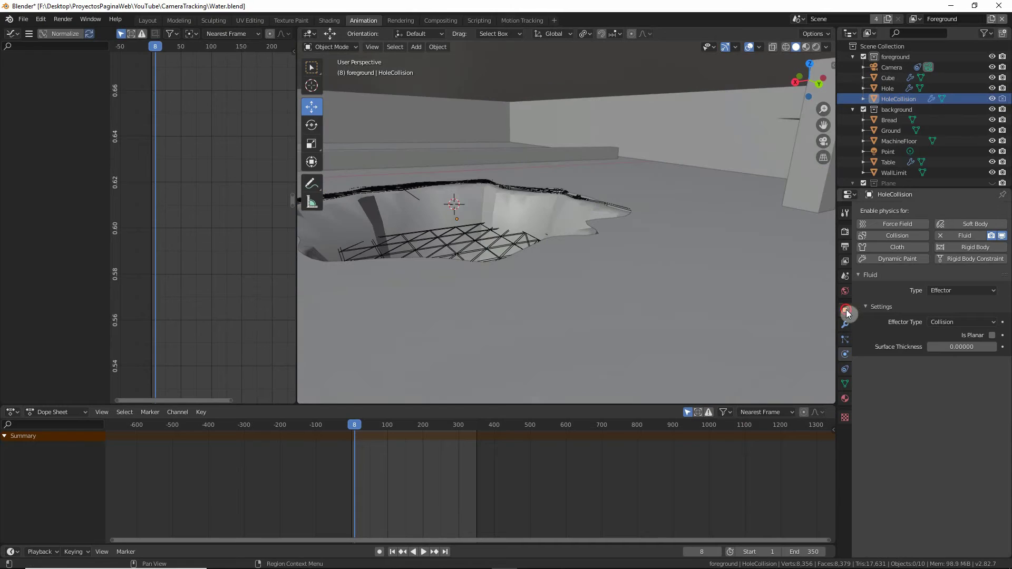
left_click(846, 309)
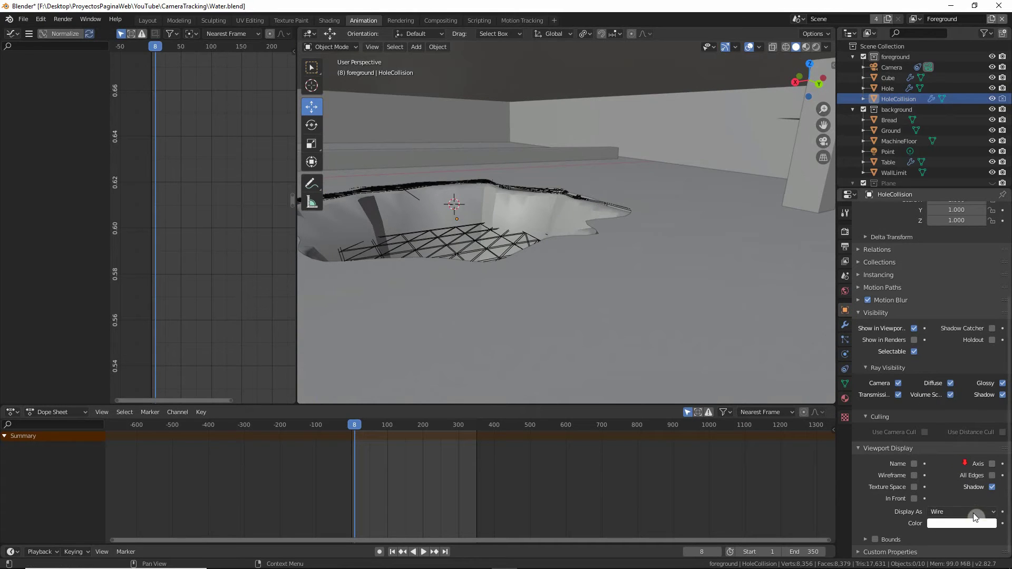
left_click(969, 511)
left_click(953, 466)
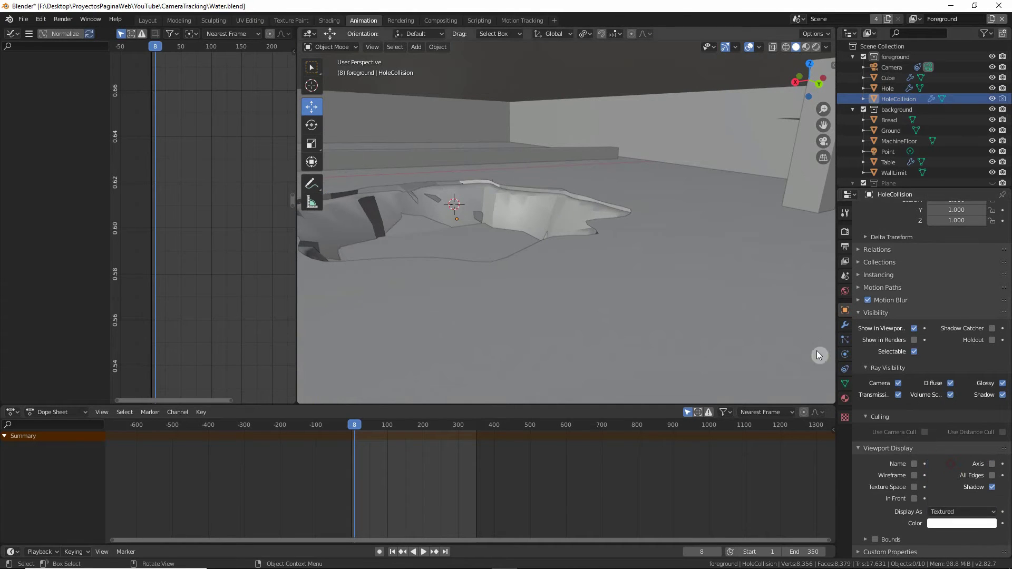
middle_click_drag(824, 354, 695, 266)
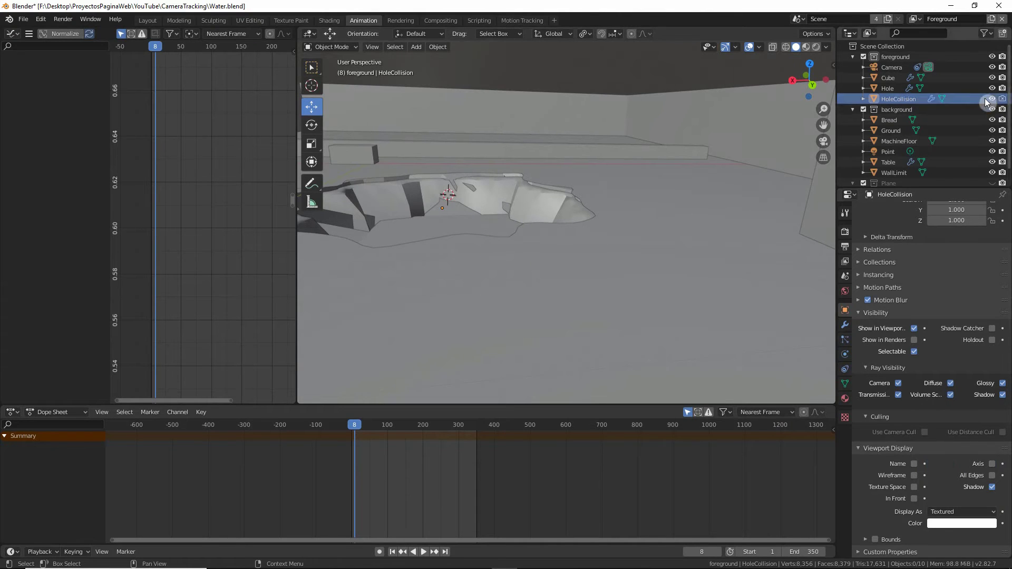
Tick Is Planar on the collision and set Surface Thickness to 0.4
left_click(845, 368)
left_click(845, 353)
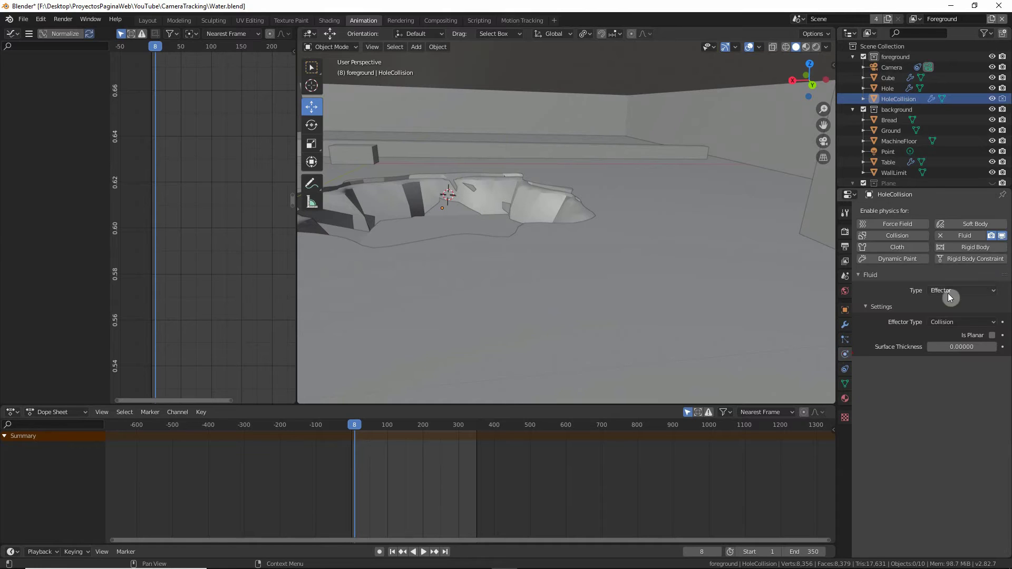
left_click(991, 335)
left_click_drag(974, 346, 986, 347)
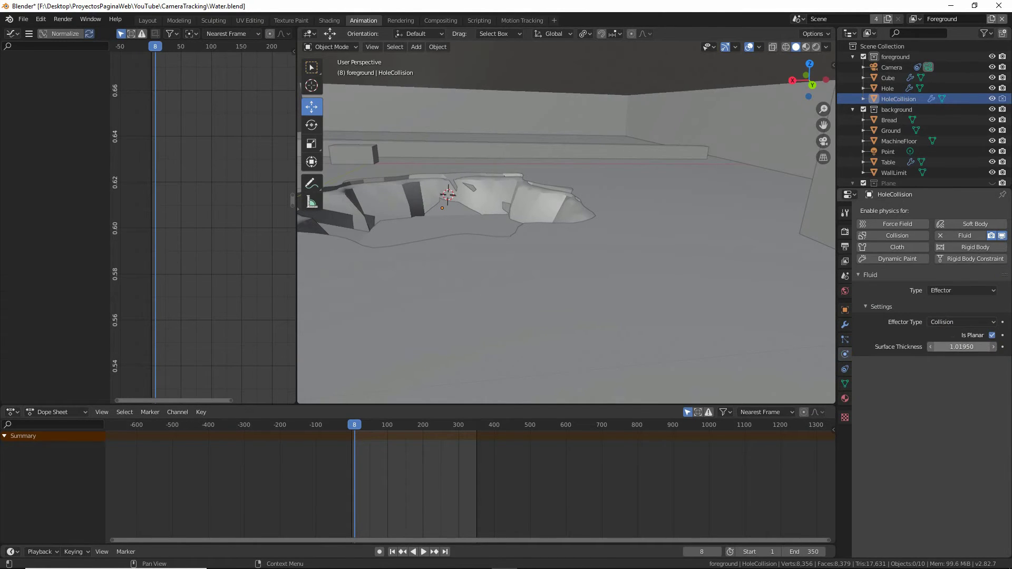
left_click(958, 346)
type("1.014")
key("Return")
Nudge HoleCollision down slightly, then add a Circle mesh and fill it with a face
left_click_drag(508, 235, 509, 235)
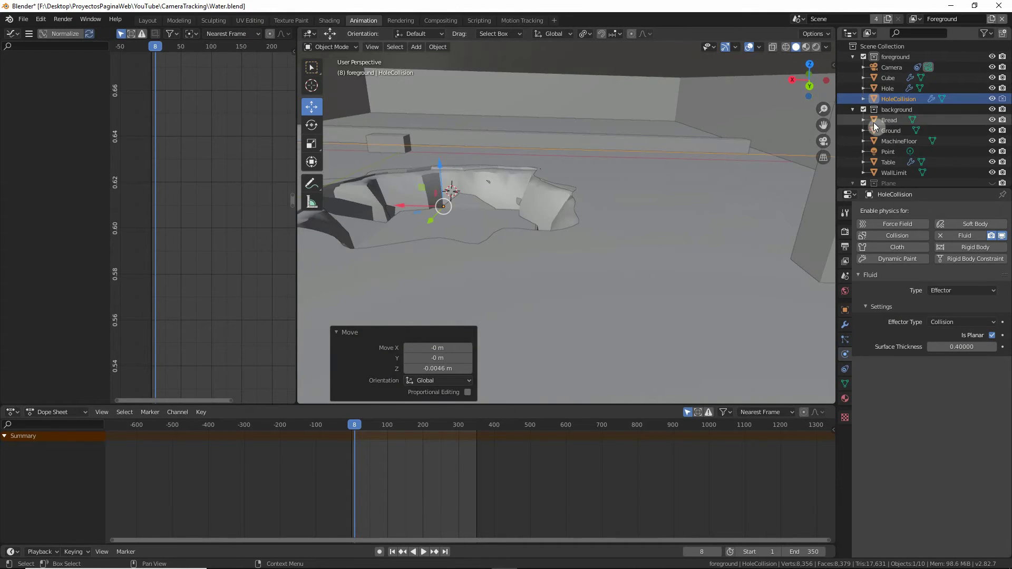
middle_click_drag(486, 266, 537, 233)
key("shift+a")
mouse_move(537, 233)
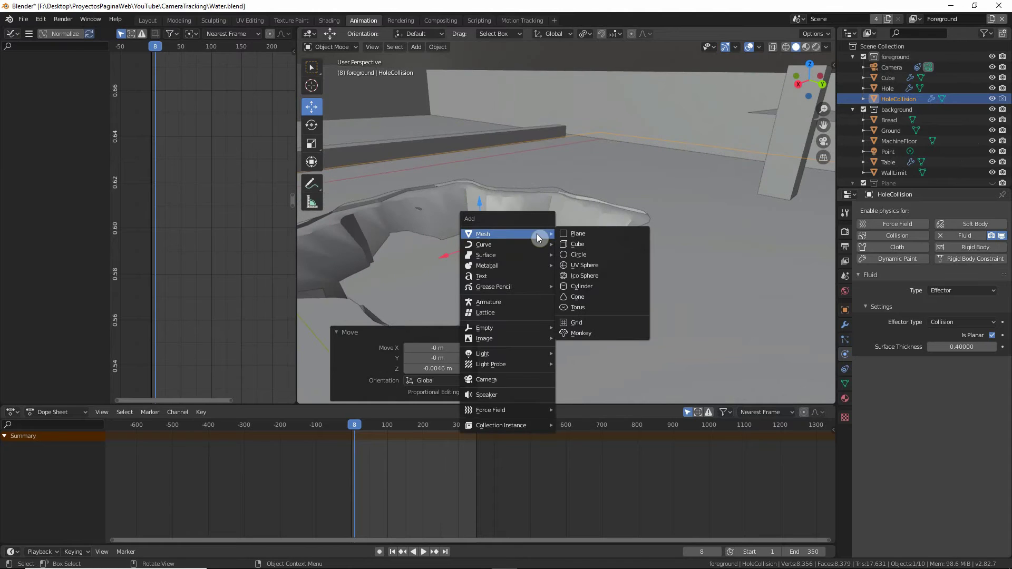
left_click(594, 254)
middle_click_drag(594, 253, 467, 302)
key("Tab")
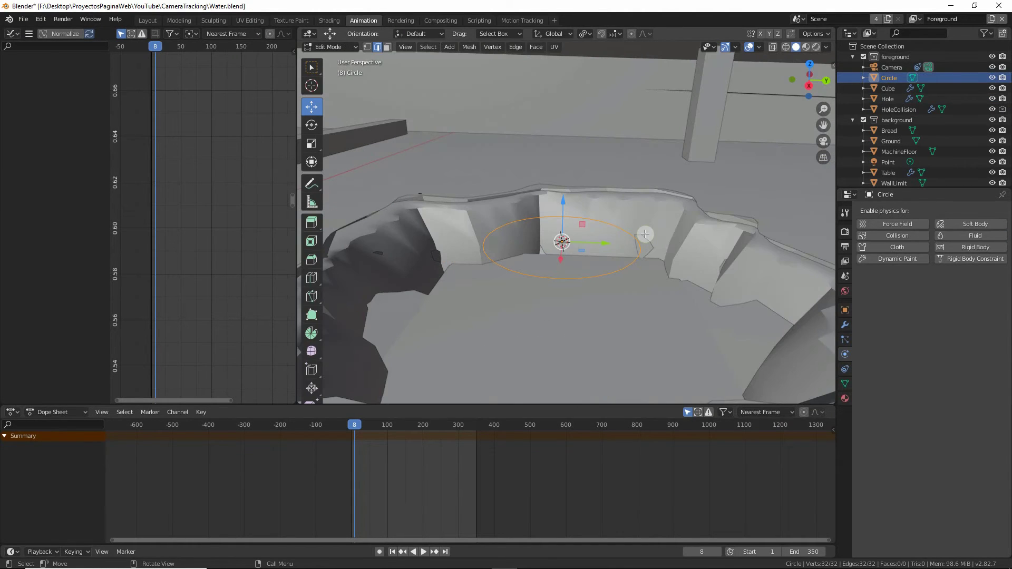
key("f")
key("Tab")
Tilt the circle about 78° around X and slide it along Y into the hole
key("r")
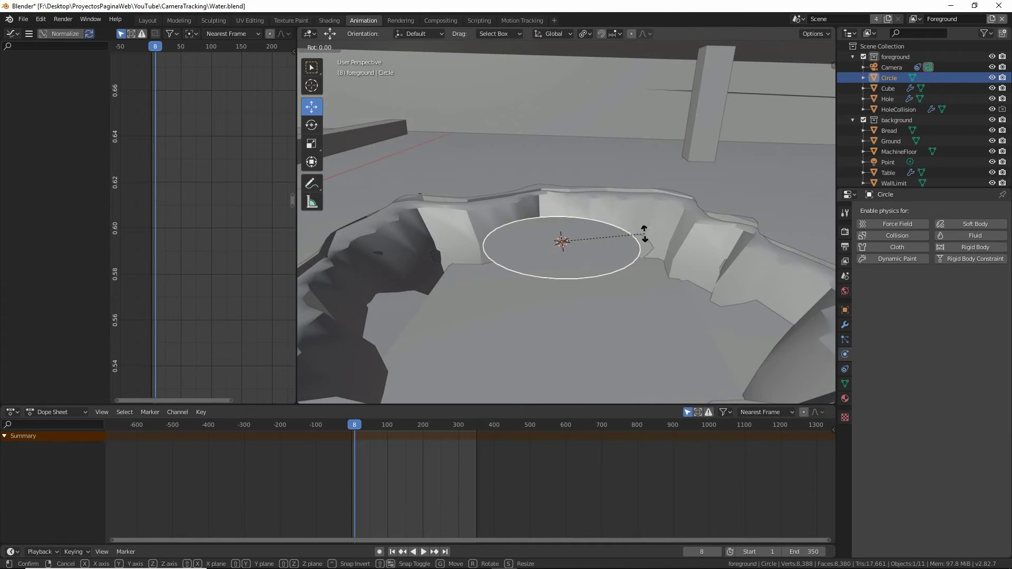
key("x")
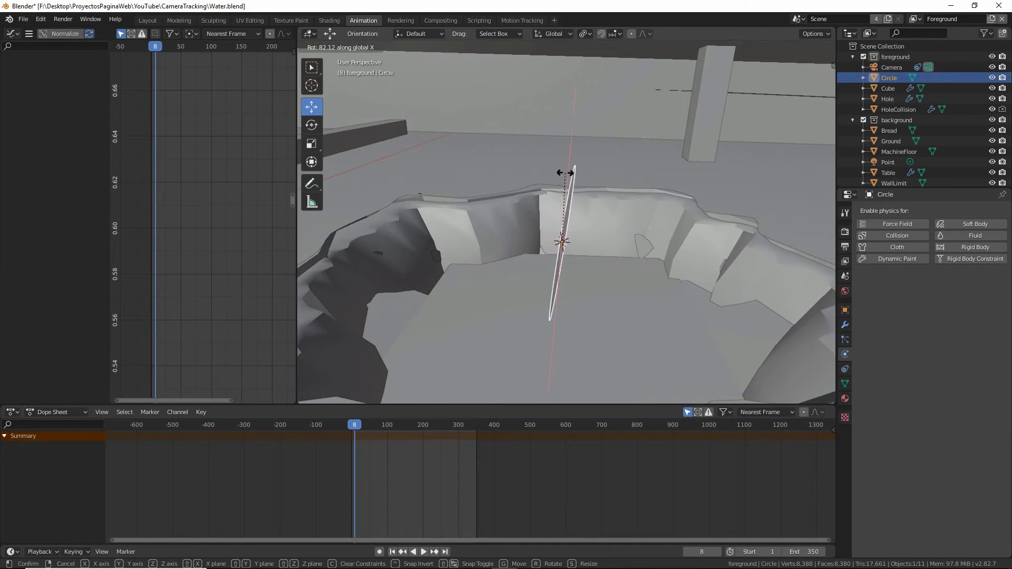
left_click(569, 172)
key("g")
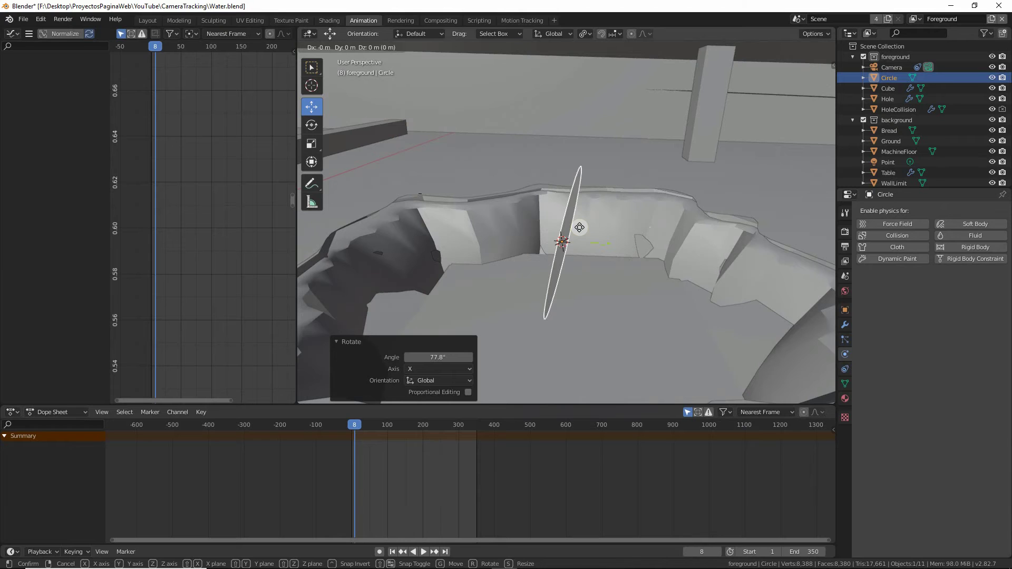
key("y")
left_click(740, 254)
middle_click_drag(741, 254, 685, 248)
Make the circle a fluid Flow object of type Liquid with Inflow behaviour
left_click(962, 238)
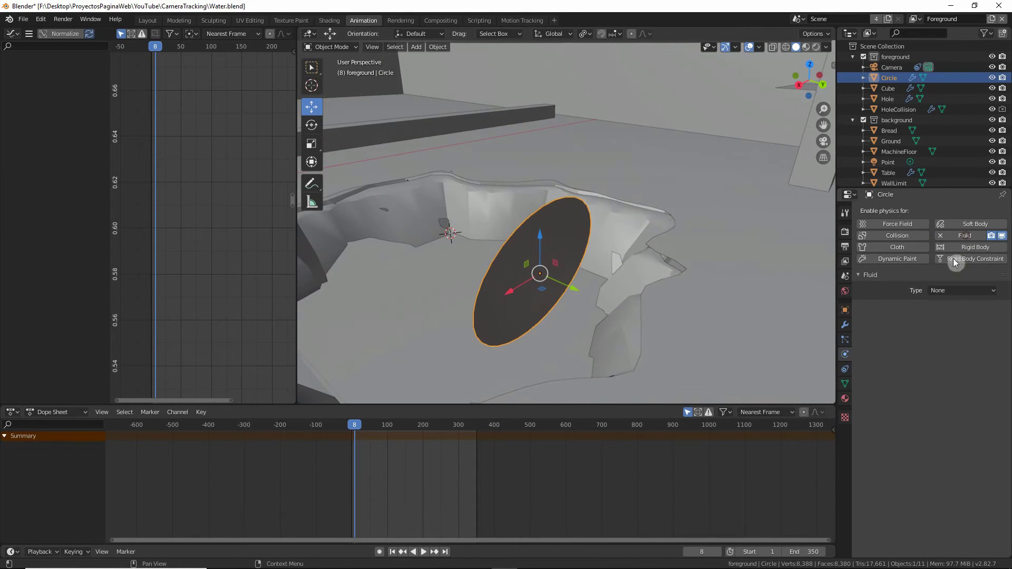
left_click(960, 290)
left_click(957, 326)
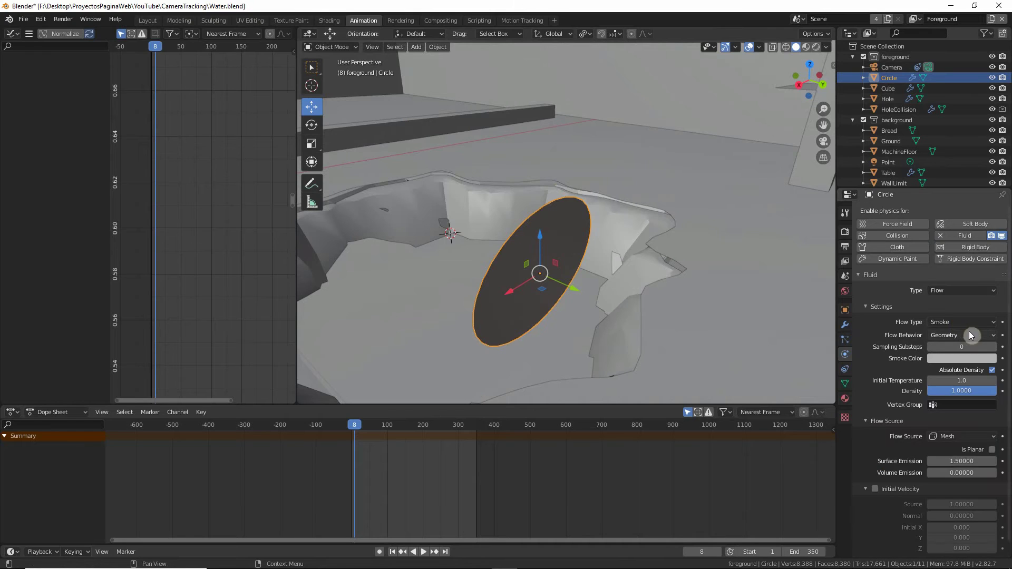
left_click(957, 323)
left_click(948, 369)
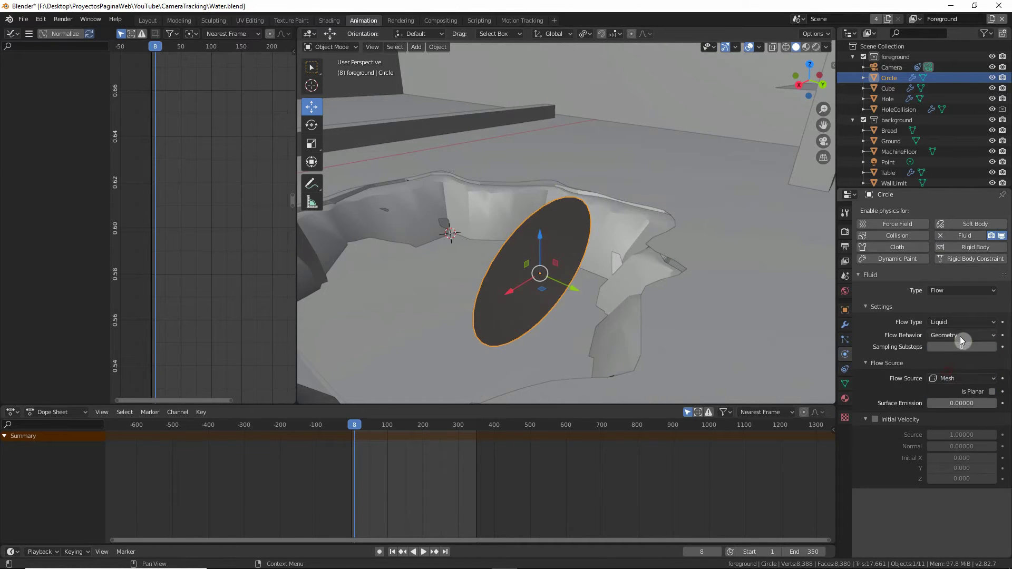
left_click(959, 336)
left_click(954, 349)
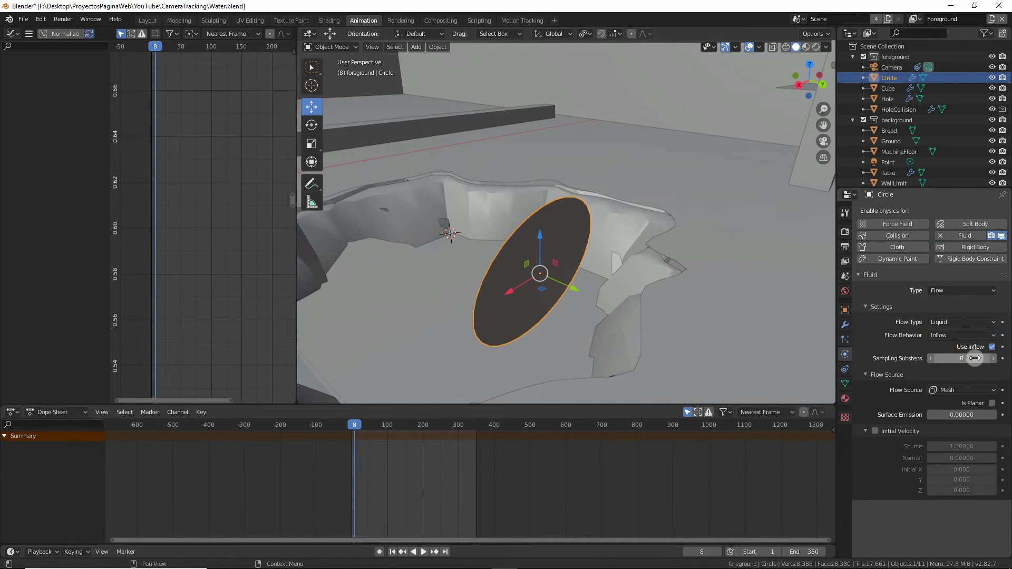
Set 3 sampling substeps, tick Is Planar, set surface emission to 1.297, and start the Cube bake
left_click(996, 358)
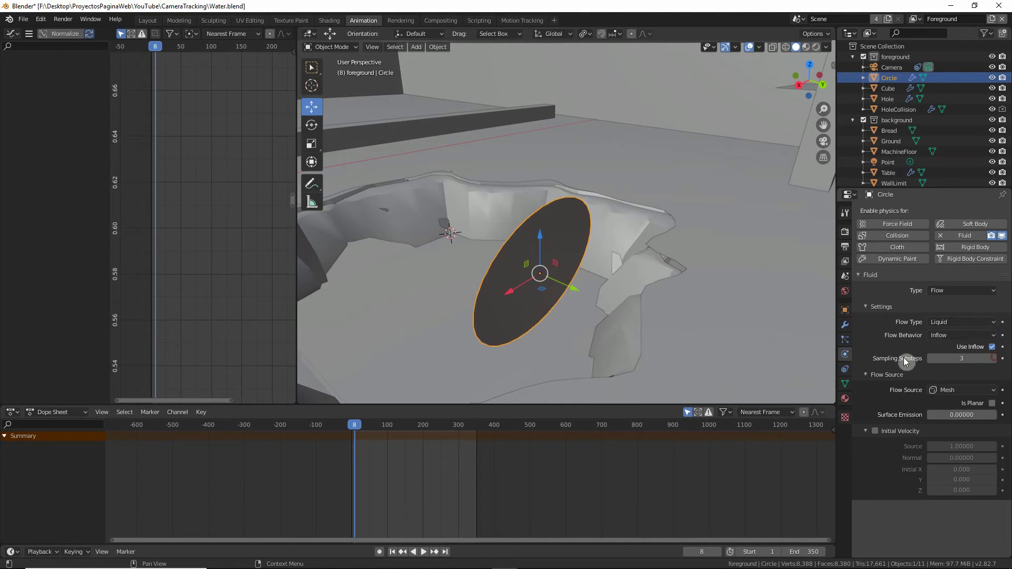
left_click(992, 404)
middle_click_drag(642, 340, 691, 258)
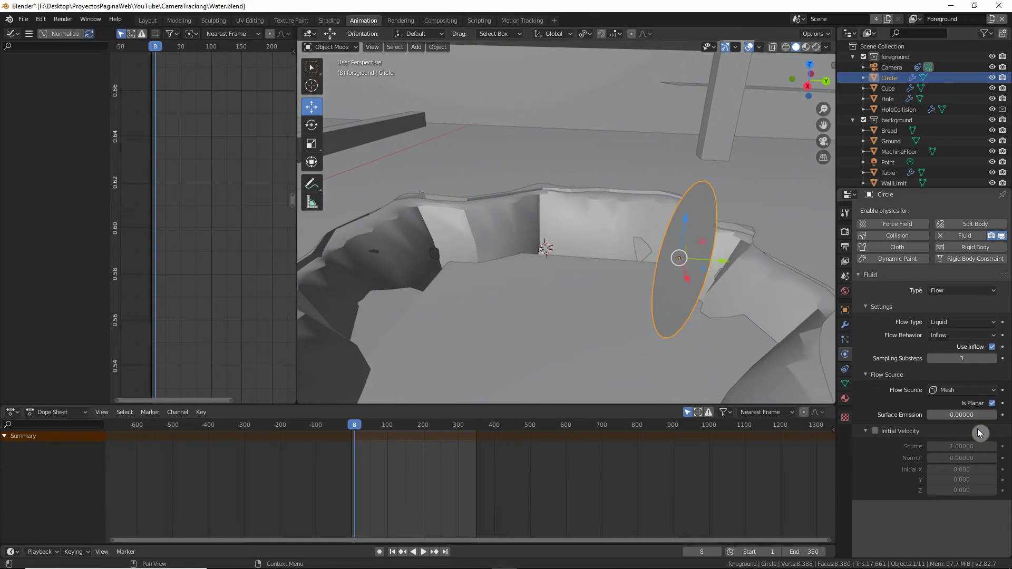
left_click_drag(961, 414, 968, 415)
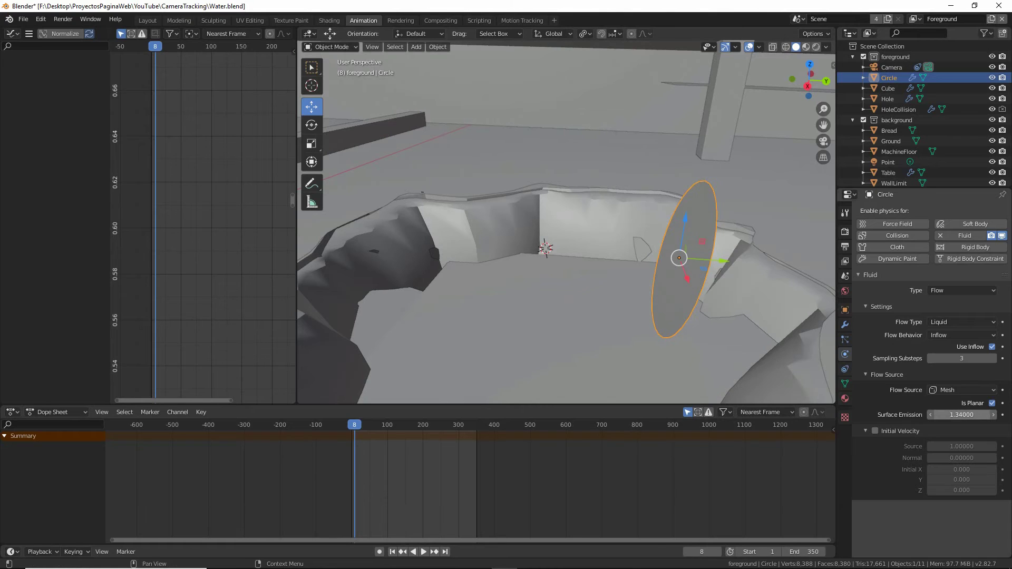
left_click_drag(961, 415, 957, 414)
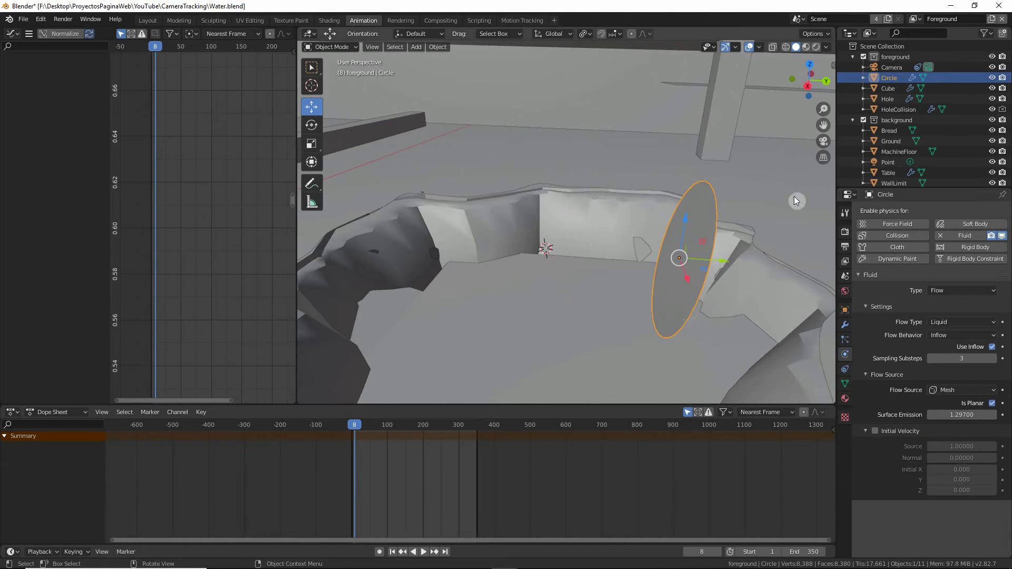
middle_click_drag(520, 206, 590, 236)
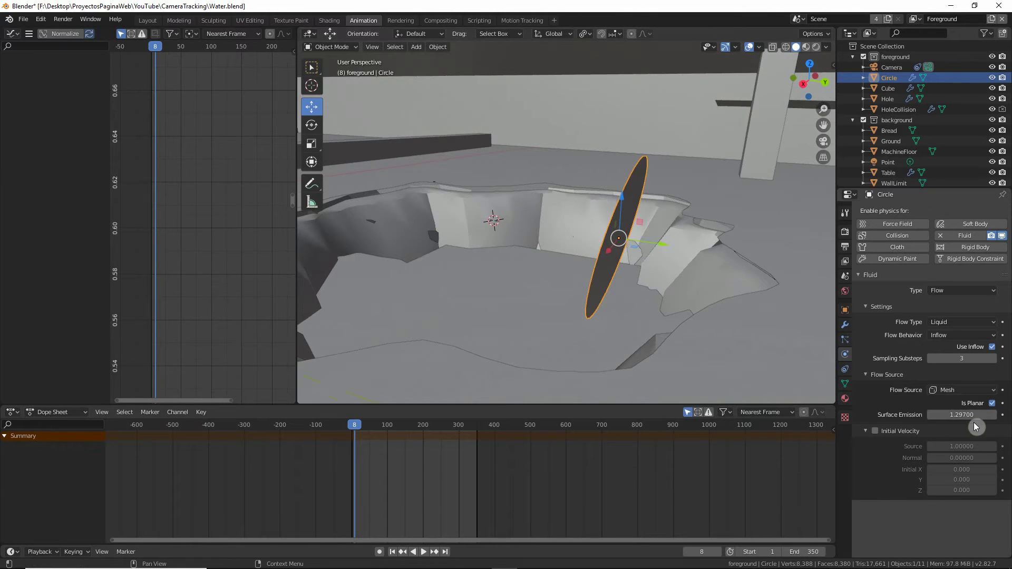
left_click(903, 88)
left_click(951, 447)
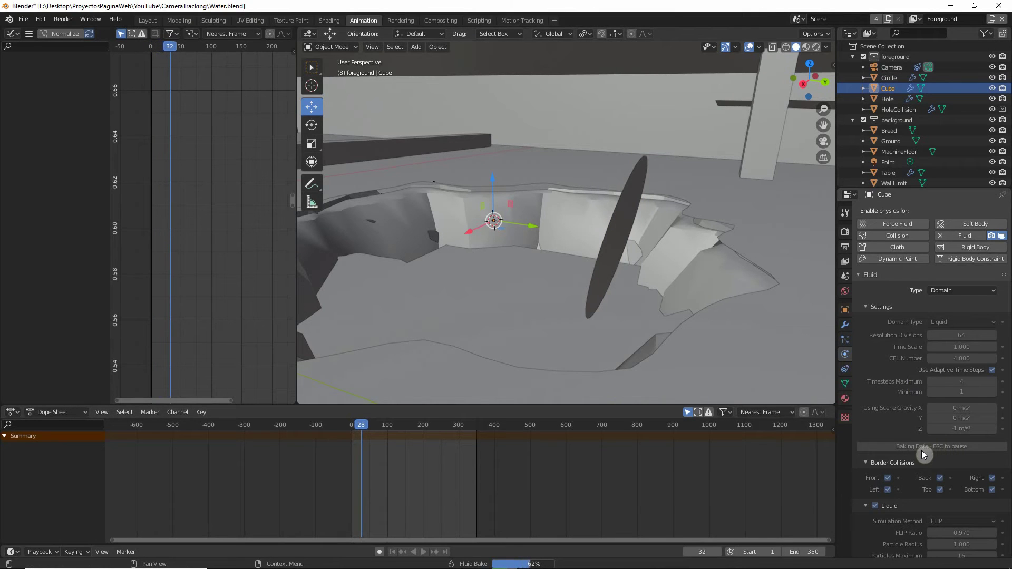
Pause the running data bake and inspect the fluid particles around the emitter
key("Escape")
scroll(523, 273, "up", 3)
middle_click_drag(524, 277, 548, 284)
middle_click_drag(676, 275, 601, 196)
key("shift+grave")
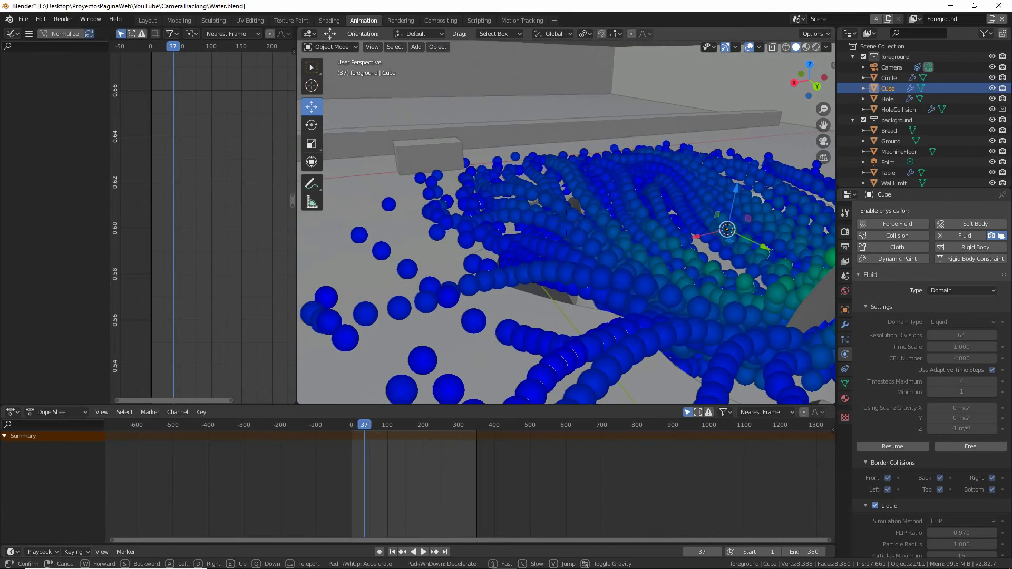
key("s")
left_click(578, 216)
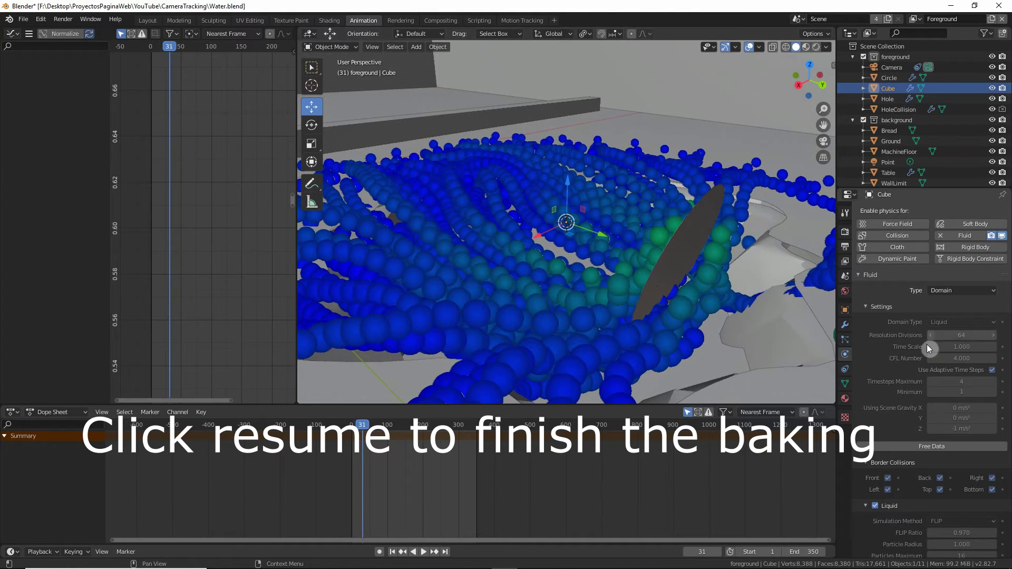
Enable Mesh on the Cube domain and bake the liquid surface mesh
scroll(937, 445, "down", 3)
scroll(923, 445, "down", 5)
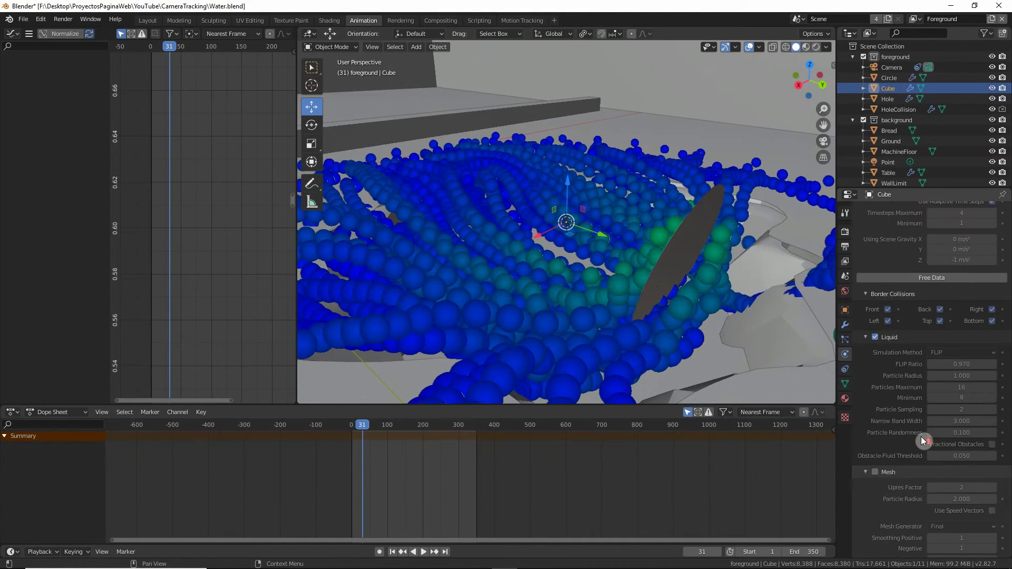
left_click(877, 472)
scroll(917, 477, "down", 5)
left_click(942, 483)
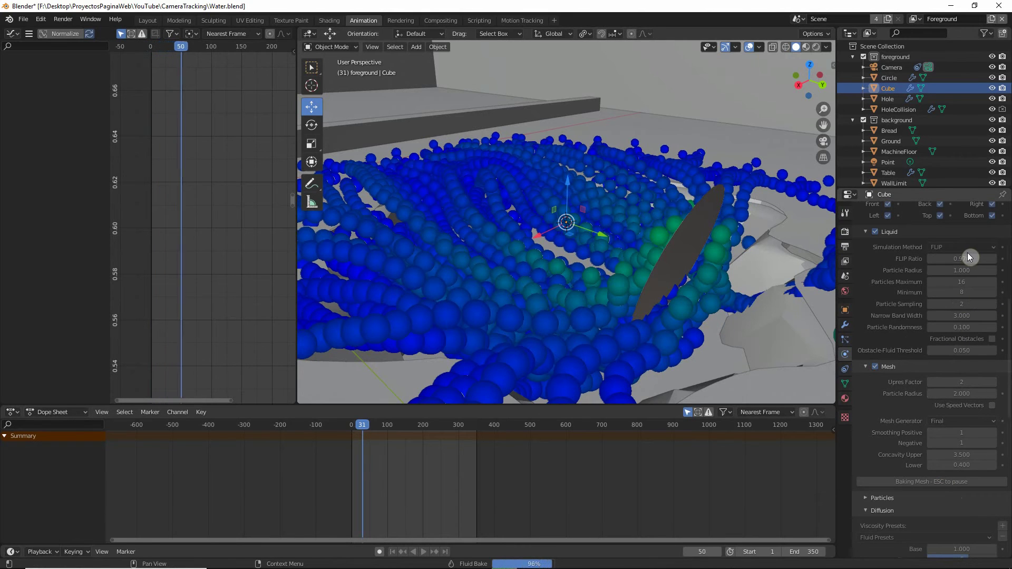
middle_click_drag(576, 305, 491, 295)
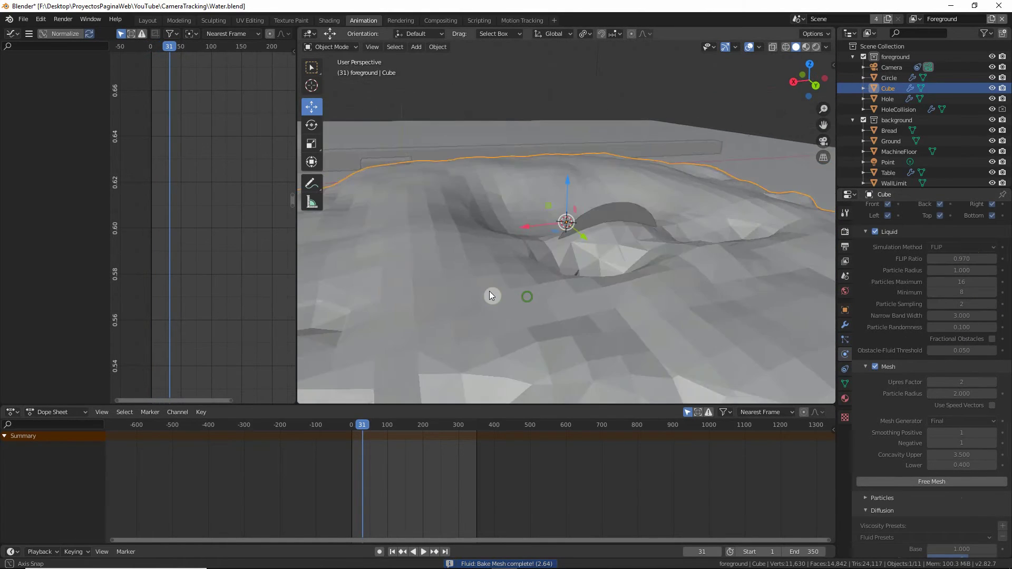
Give the liquid mesh smooth shading and orbit around the water
scroll(489, 290, "down", 5)
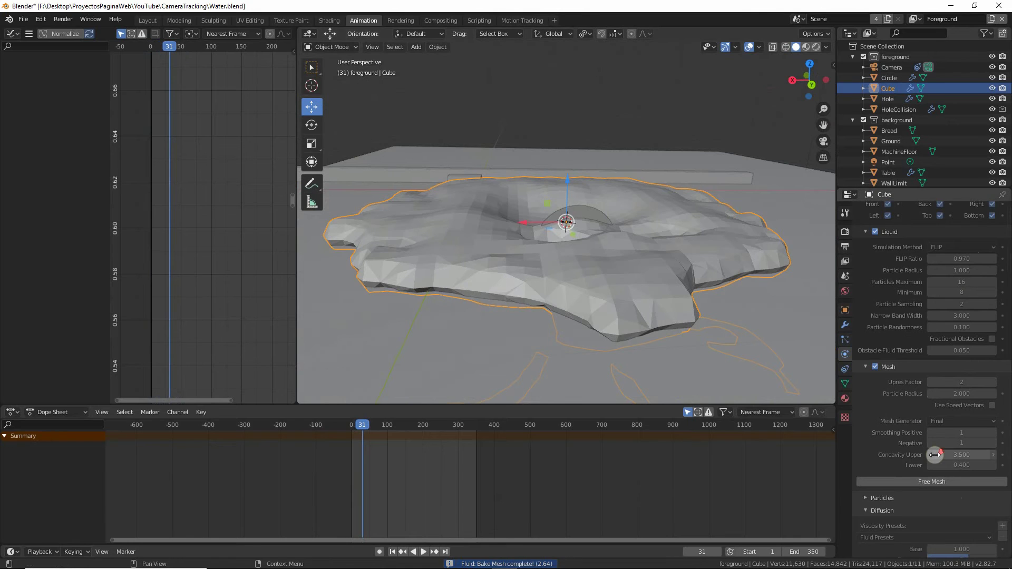
scroll(934, 455, "down", 2)
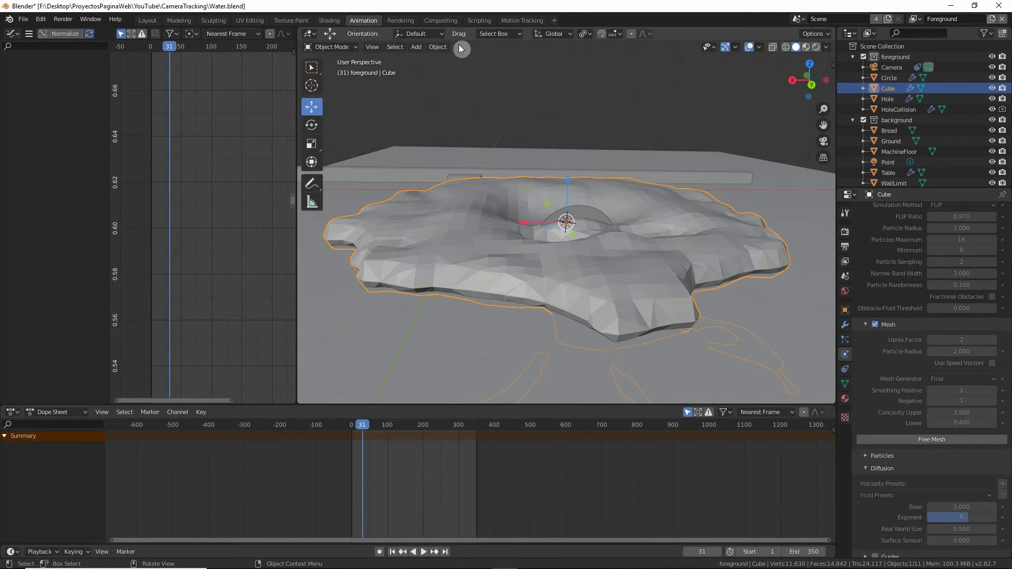
left_click(439, 47)
mouse_move(472, 190)
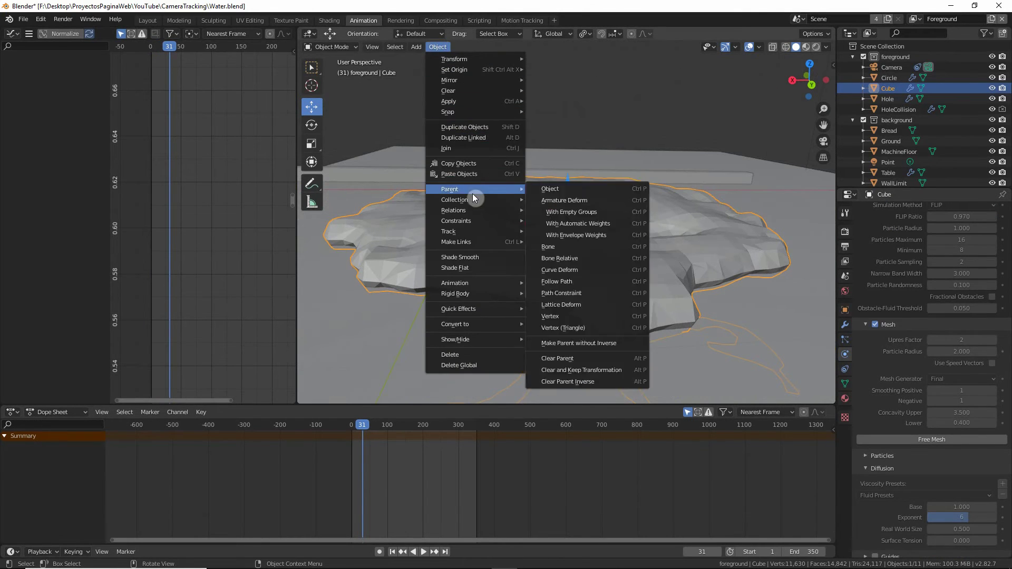
left_click(460, 257)
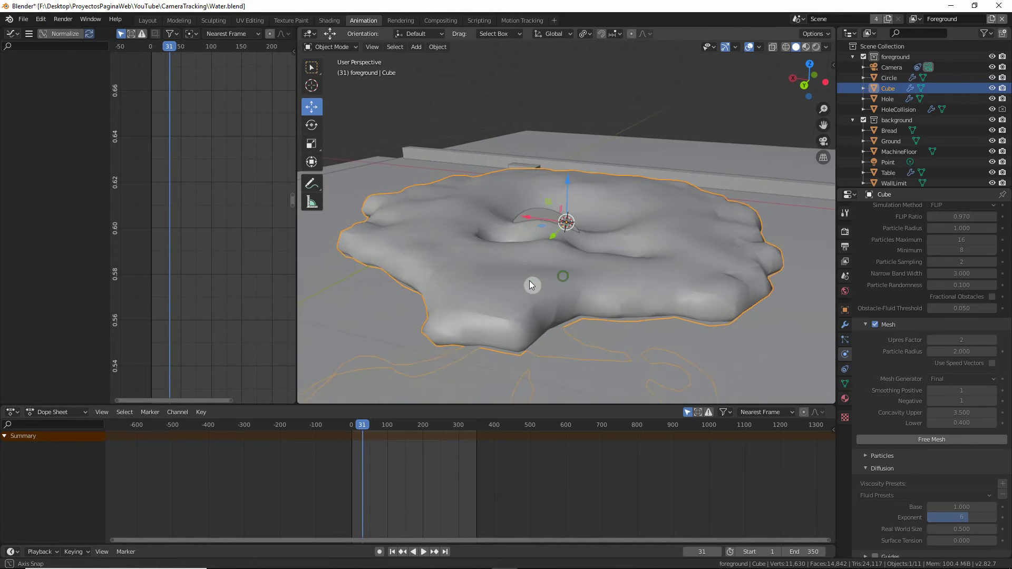
scroll(530, 285, "up", 4)
middle_click_drag(716, 330, 574, 309)
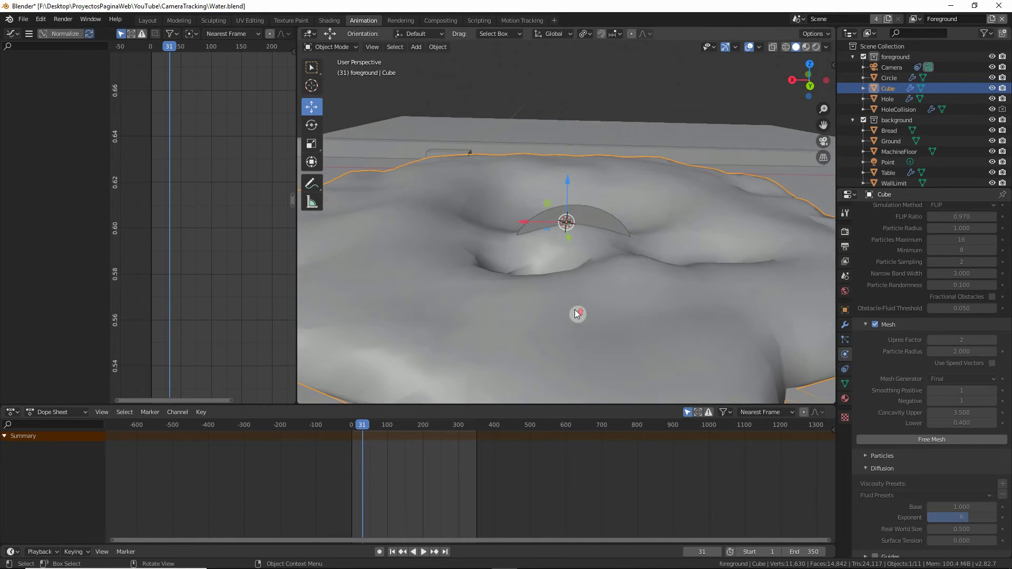
scroll(927, 316, "up", 10)
middle_click_drag(609, 278, 665, 305)
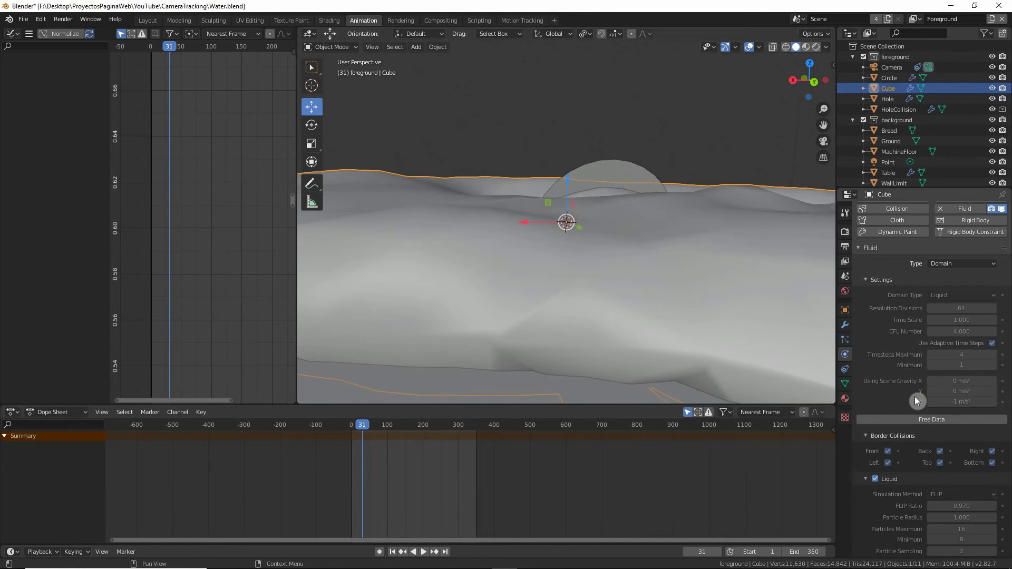
scroll(949, 424, "up", 2)
Raise the domain's minimum adaptive timesteps from 1 to 3
left_click(942, 448)
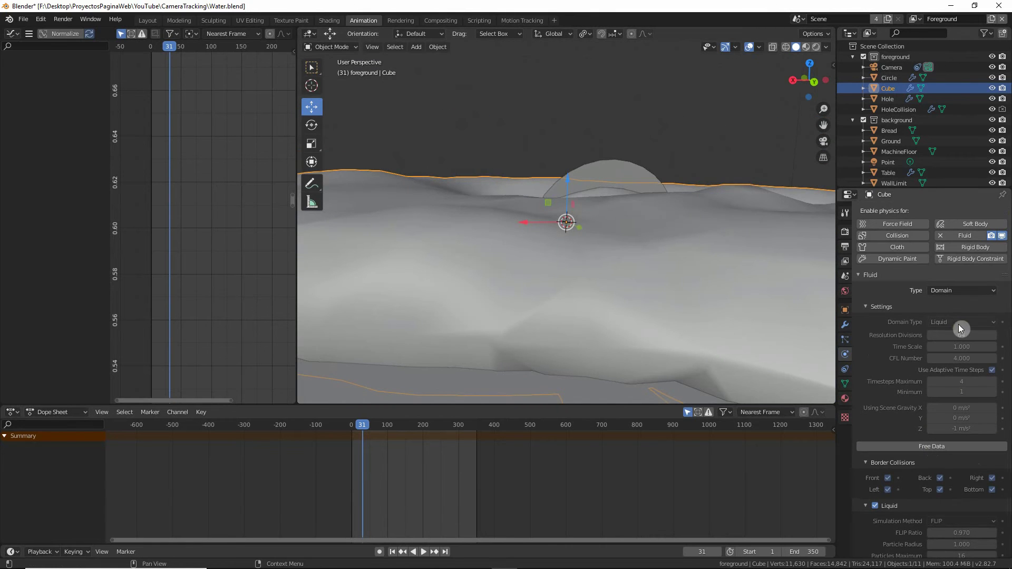
left_click(927, 446)
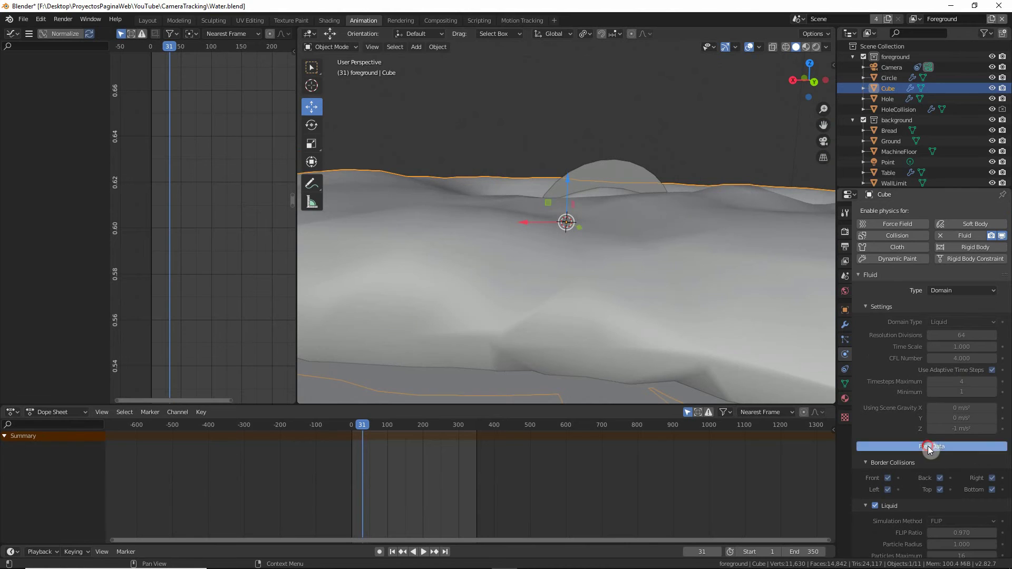
left_click(993, 392)
left_click(992, 391)
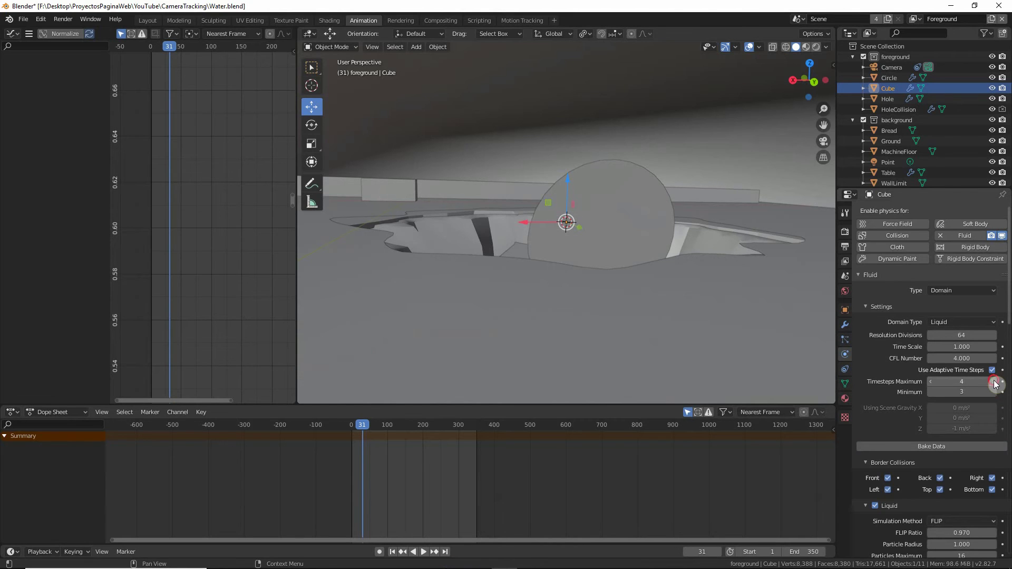
mouse_move(522, 280)
middle_mouse_down()
mouse_move(505, 273)
mouse_move(507, 263)
mouse_move(504, 272)
middle_mouse_up()
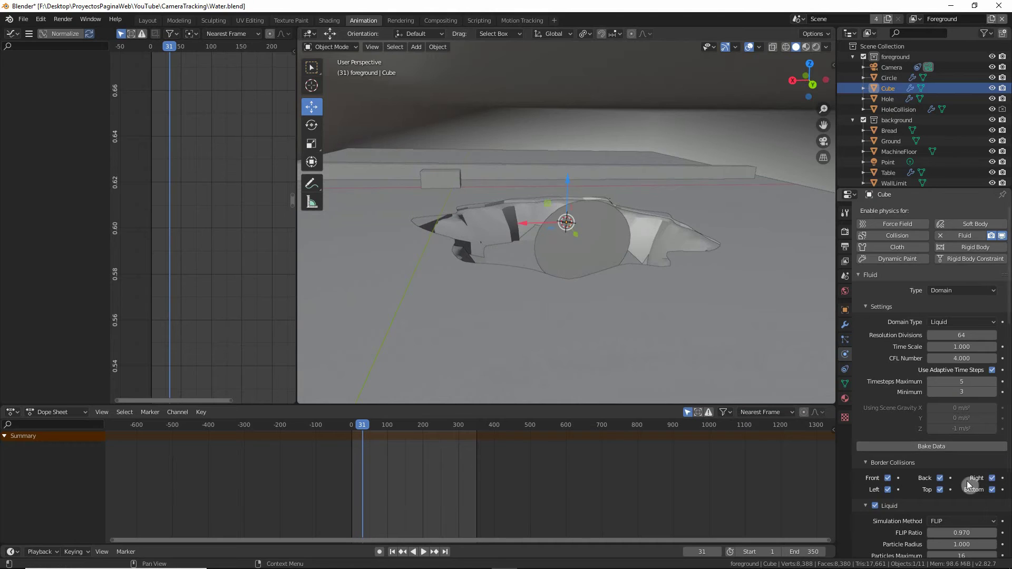
scroll(937, 446, "down", 4)
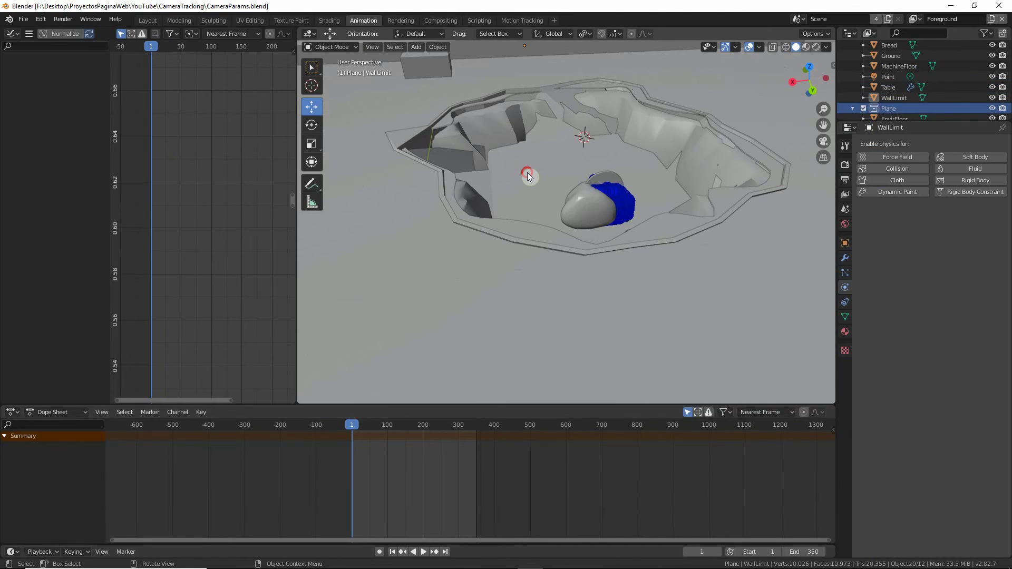
Check HoleCollision's effector settings, then review WaterDomain's Fluid domain panels
left_click(527, 172)
middle_click_drag(592, 178, 590, 205)
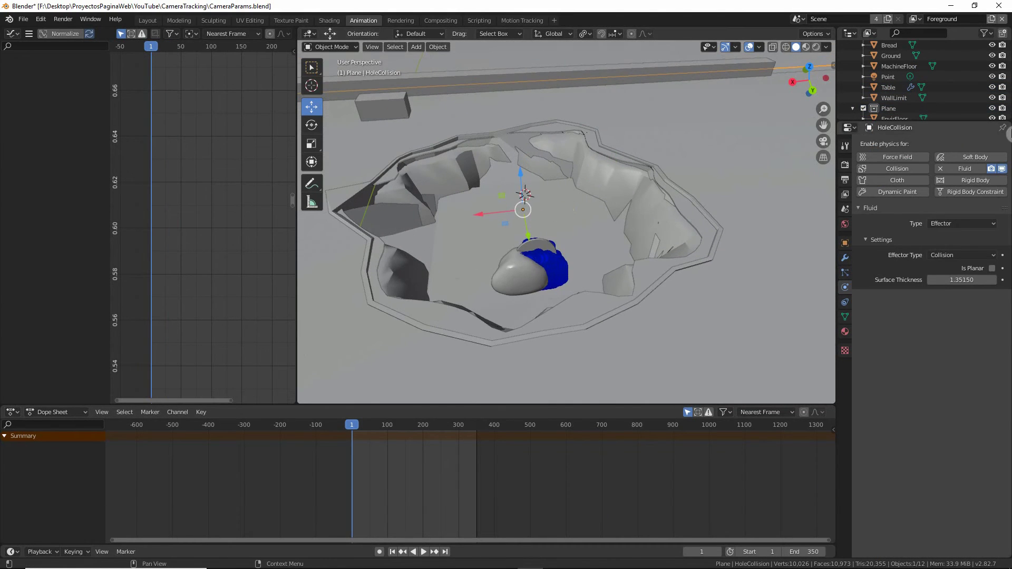
scroll(905, 71, "up", 3)
left_click(905, 75)
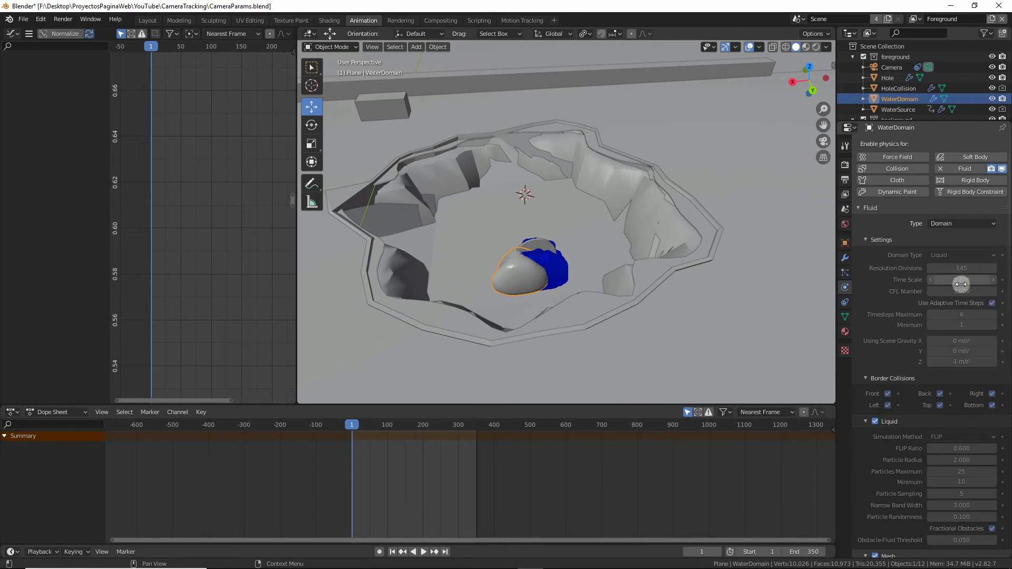
scroll(957, 337, "down", 5)
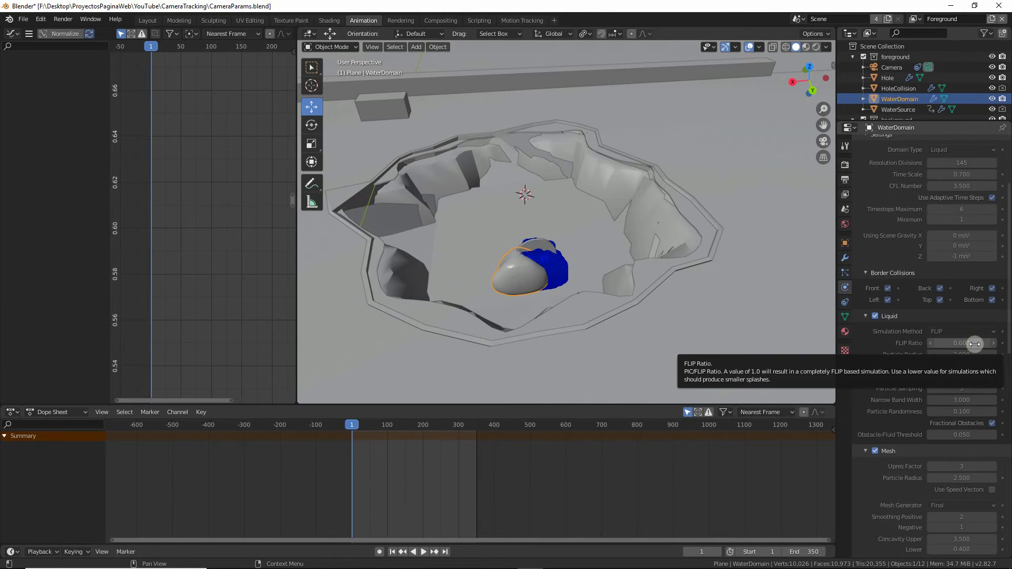
scroll(983, 460, "down", 6)
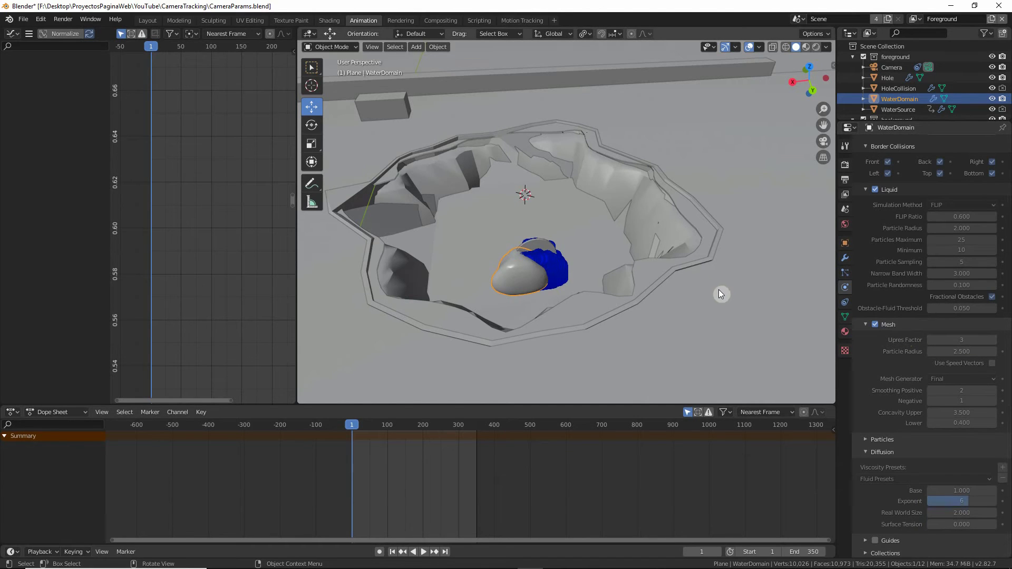
scroll(519, 317, "up", 6)
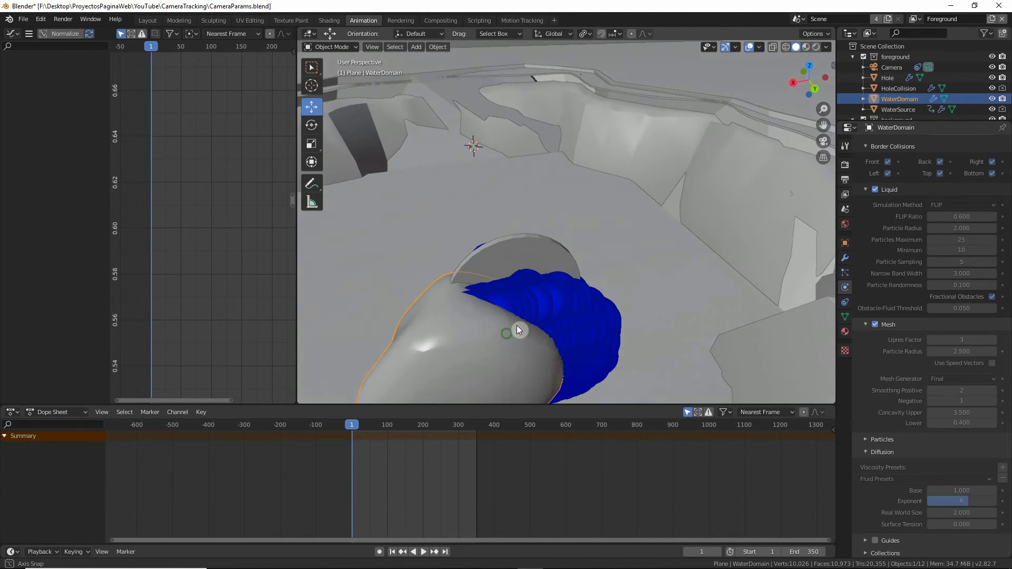
scroll(508, 327, "down", 2)
scroll(952, 295, "down", 8)
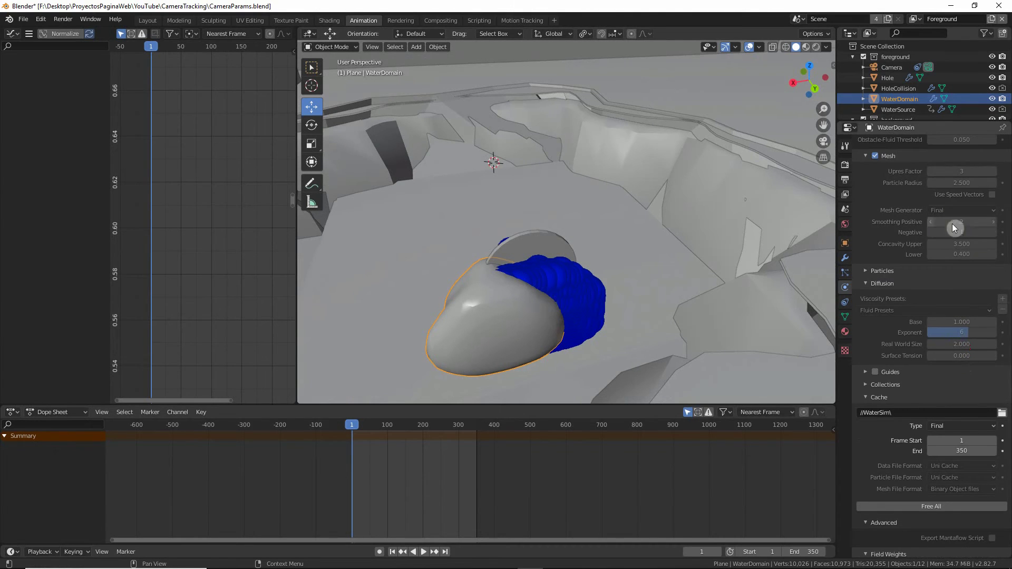
scroll(964, 458, "down", 4)
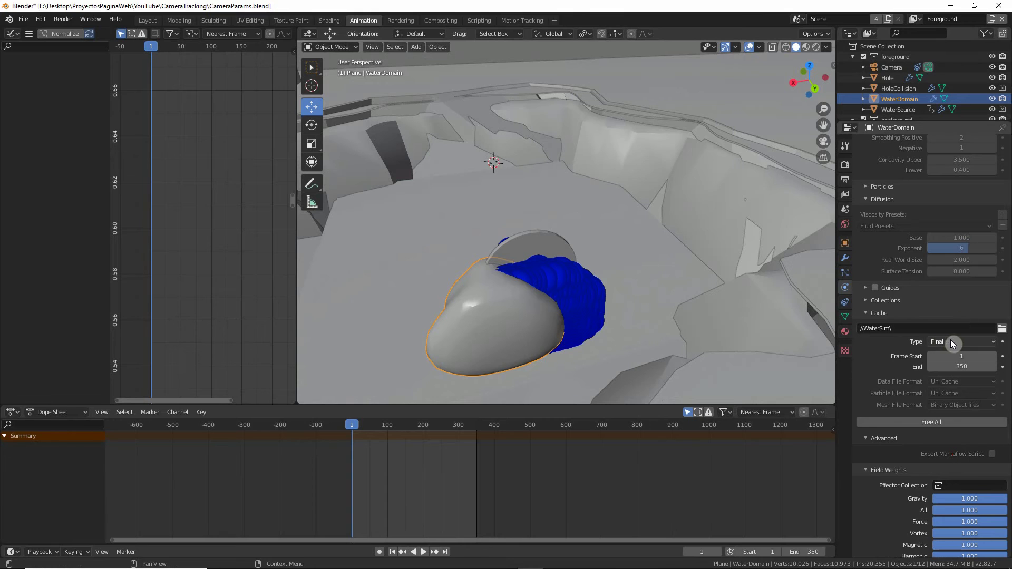
scroll(954, 400, "up", 16)
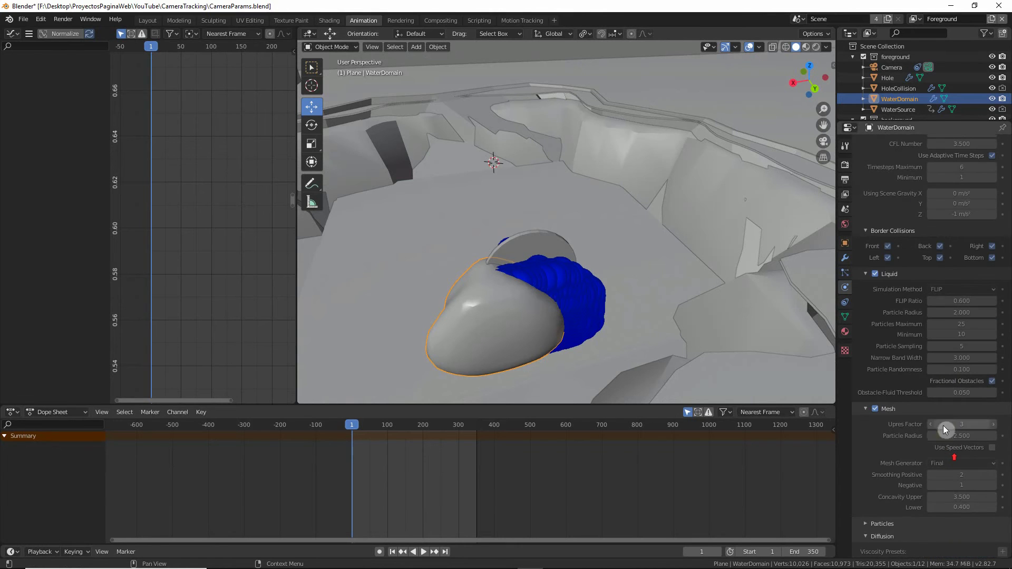
scroll(957, 464, "down", 20)
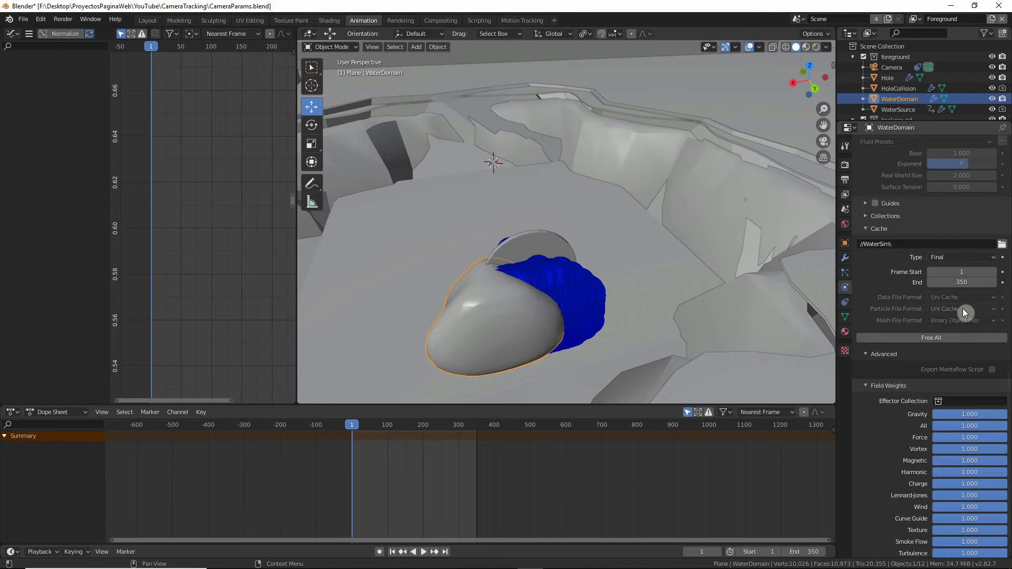
scroll(975, 464, "up", 20)
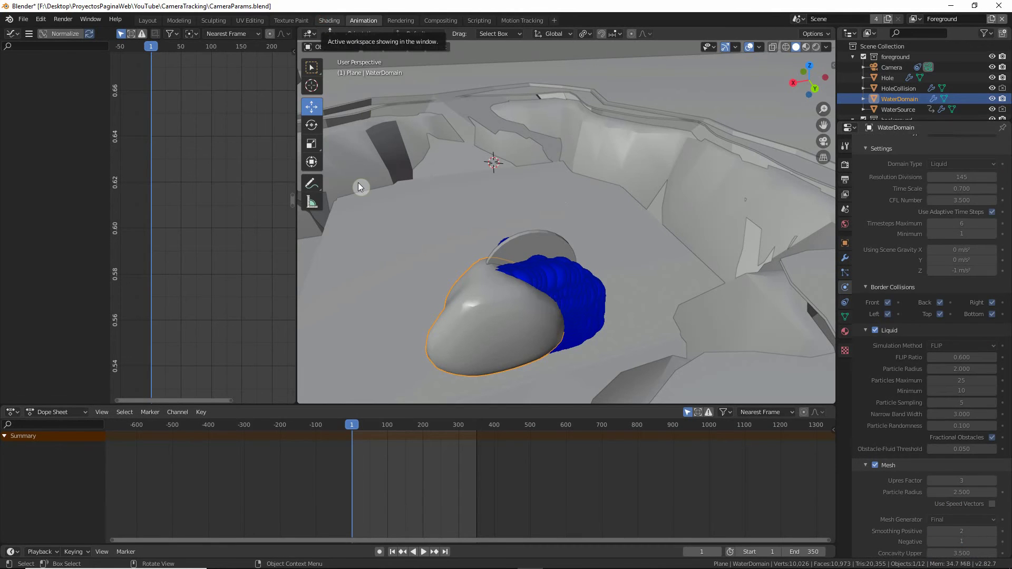
Switch to the Shading workspace and view the wood floor around the hole
key("ctrl+Page_Up")
scroll(483, 255, "up", 5)
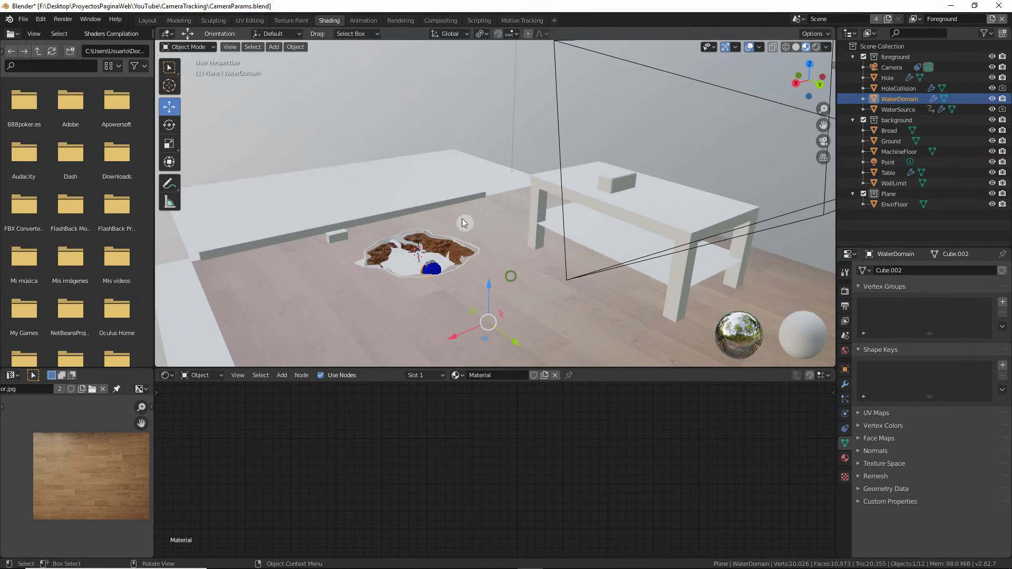
mouse_move(462, 218)
middle_mouse_down()
mouse_move(474, 211)
mouse_move(460, 221)
middle_mouse_up()
Frame the hole from above and play the liquid simulation to frame 92
left_click(404, 262)
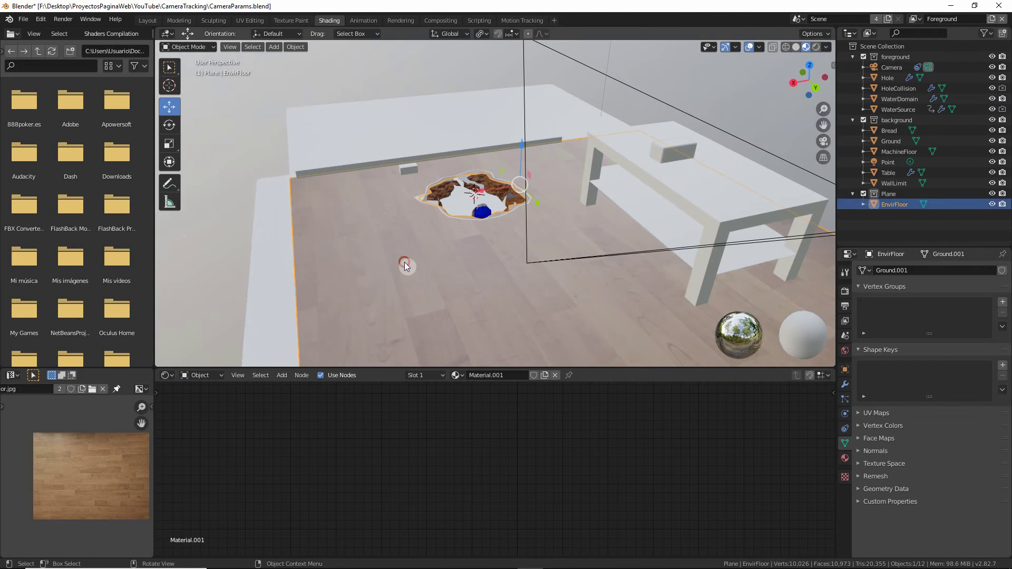
scroll(404, 261, "up", 4)
middle_click_drag(403, 261, 594, 196)
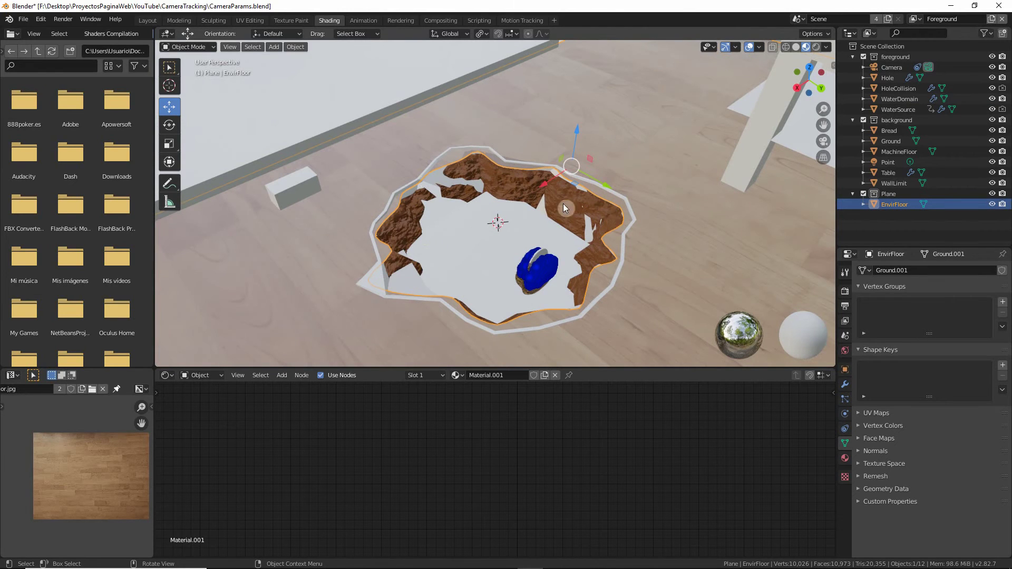
middle_click_drag(563, 203, 523, 291, "ctrl")
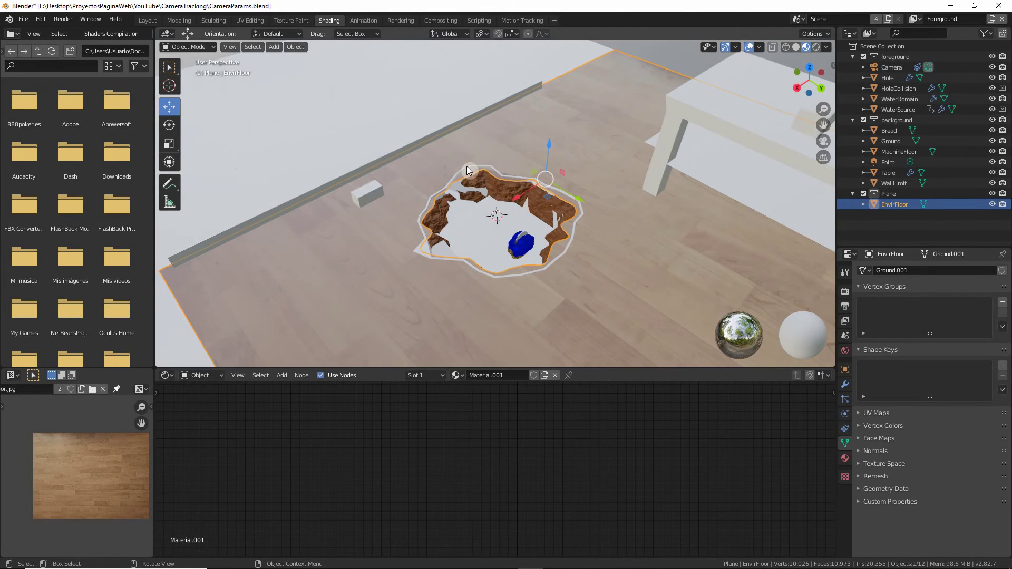
middle_click_drag(435, 174, 469, 264, "ctrl")
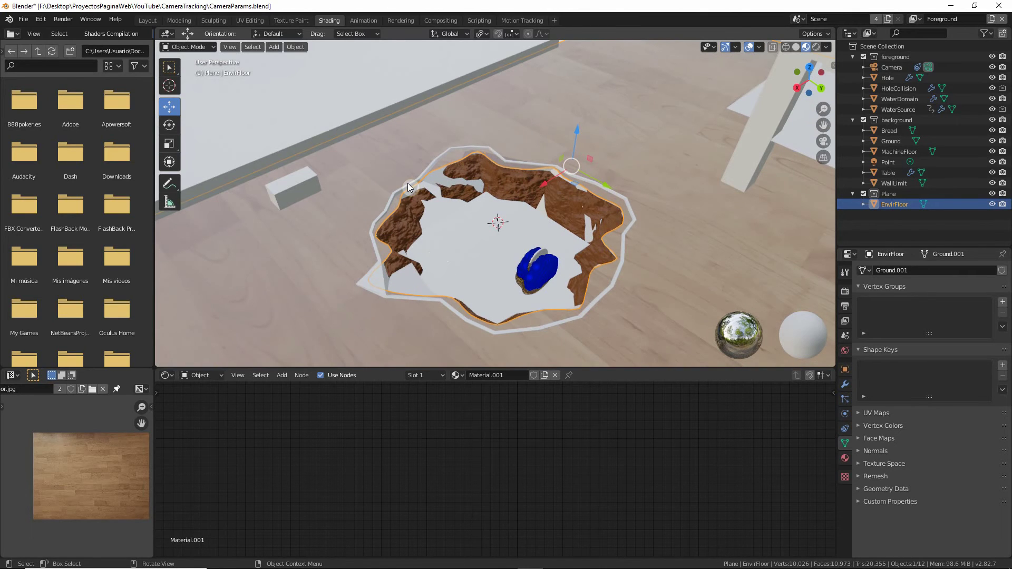
key("space")
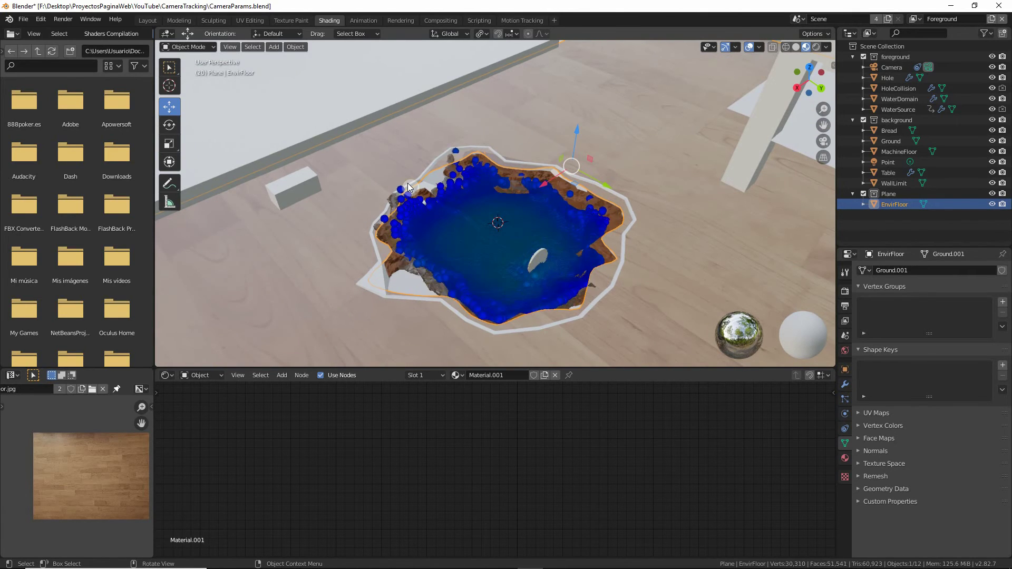
middle_click_drag(409, 187, 470, 232, "ctrl")
Switch the viewport to Rendered shading, render frame 92, then close the render
left_click(817, 47)
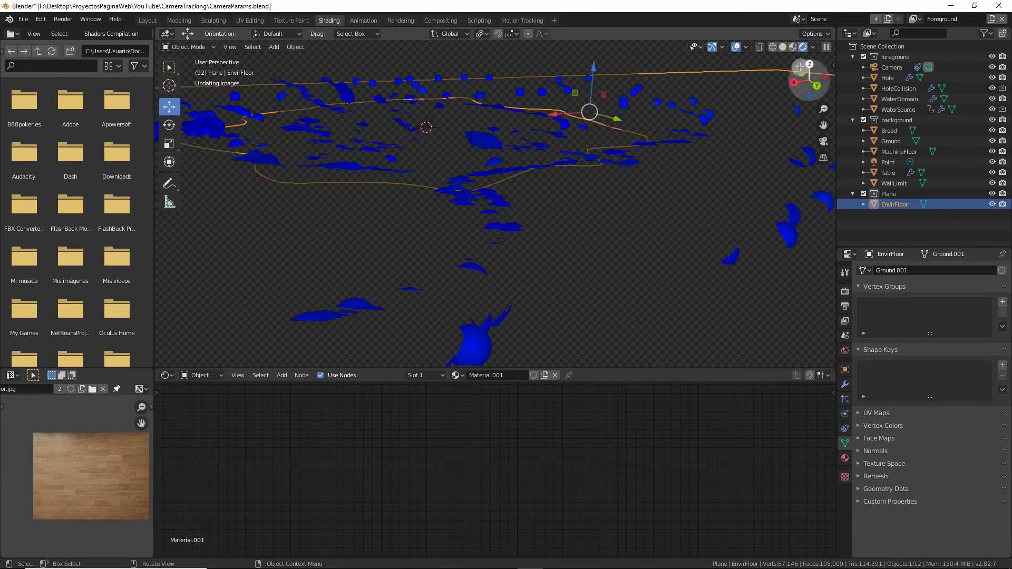
key("F12")
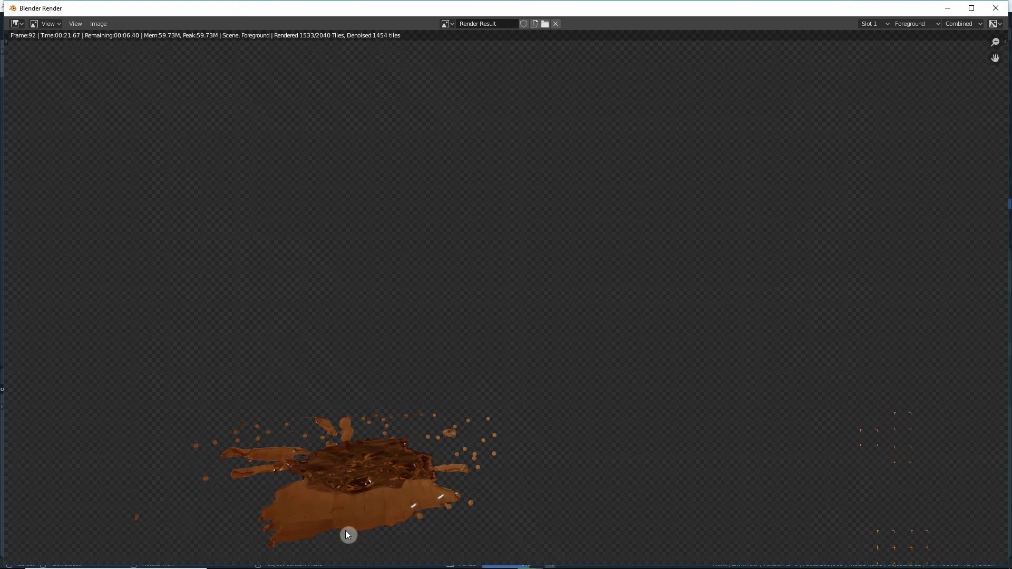
left_click(995, 8)
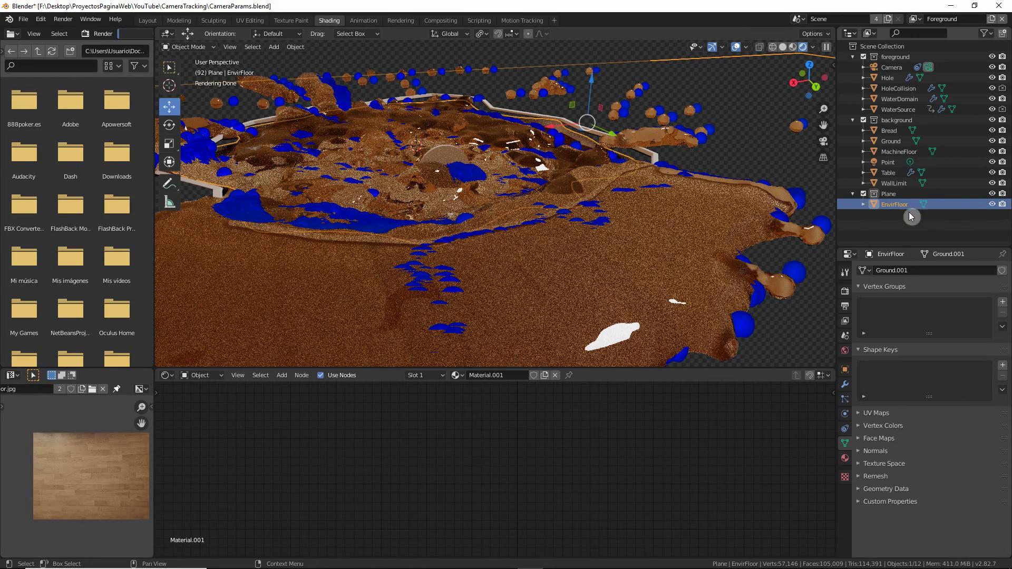
scroll(501, 196, "down", 10)
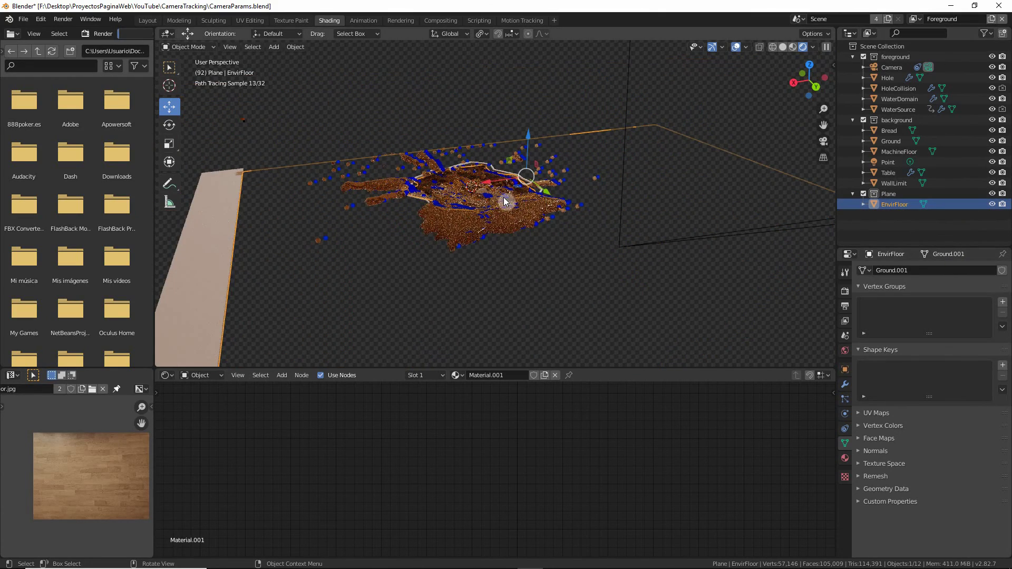
mouse_move(501, 196)
middle_mouse_down()
mouse_move(509, 251)
mouse_move(425, 264)
mouse_move(530, 210)
mouse_move(520, 257)
middle_mouse_up()
Select the Hole object, frame it and isolate it in local view
left_click(887, 78)
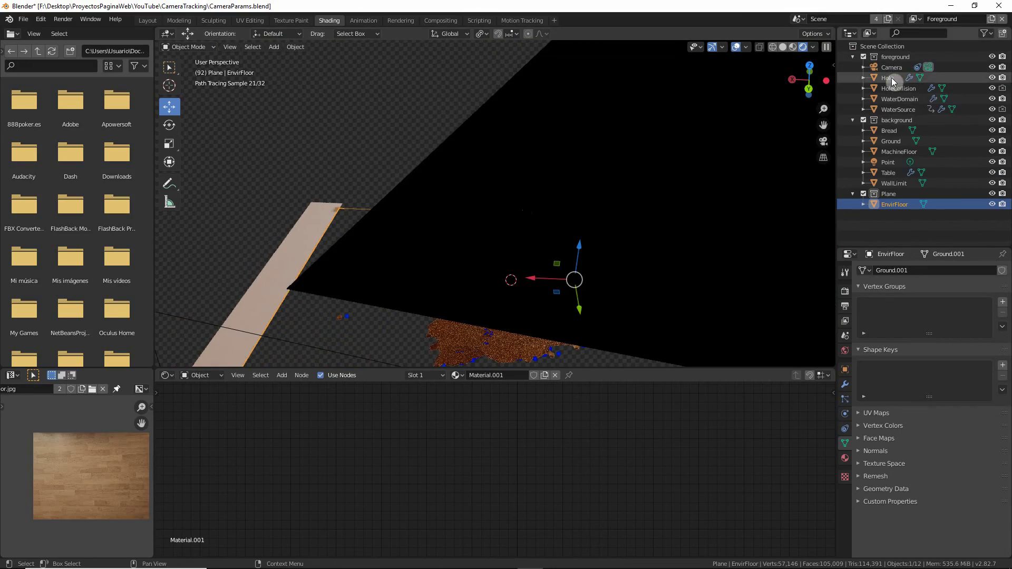
key("KP_Decimal")
middle_click_drag(685, 211, 781, 154)
key("KP_Divide")
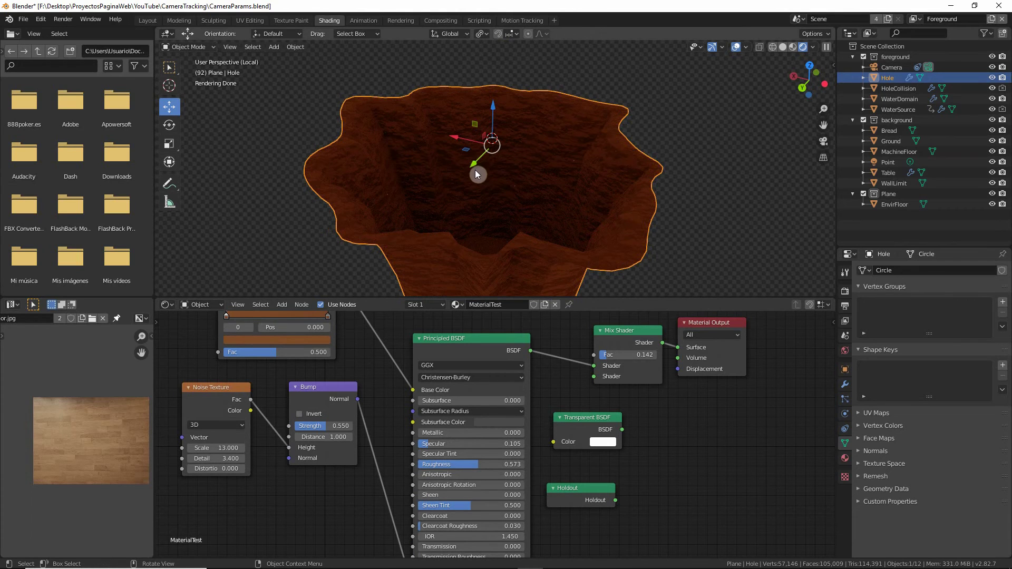
left_click_drag(610, 295, 608, 138)
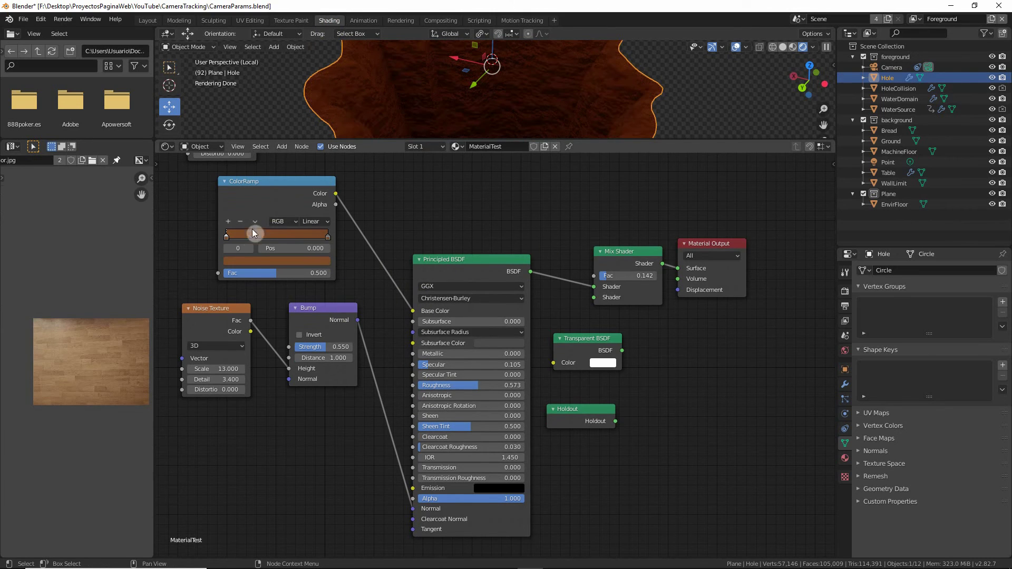
Raise the ColorRamp brown stop's Value to 0.701 for a brighter orange-brown
left_click(253, 185)
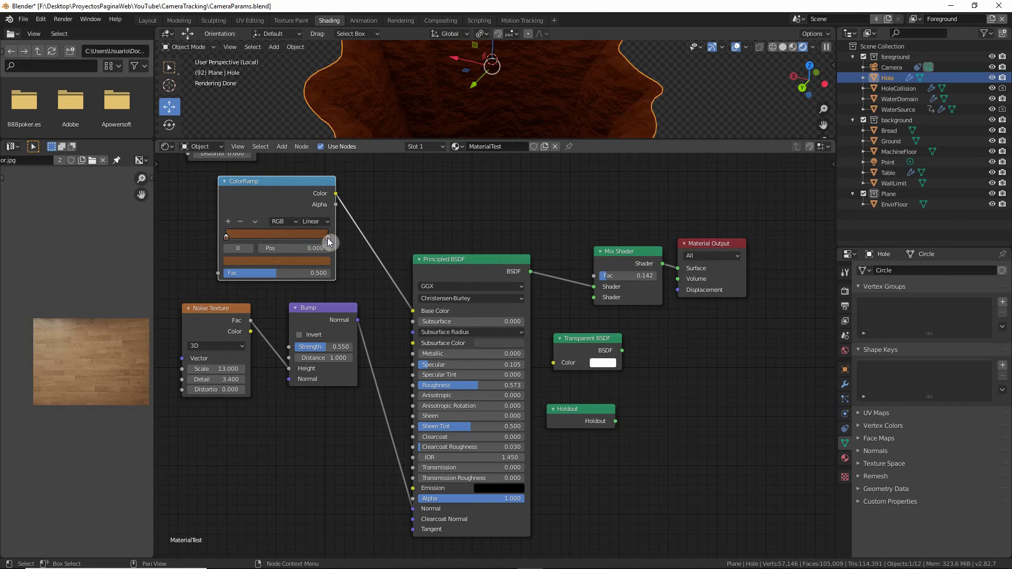
left_click(270, 260)
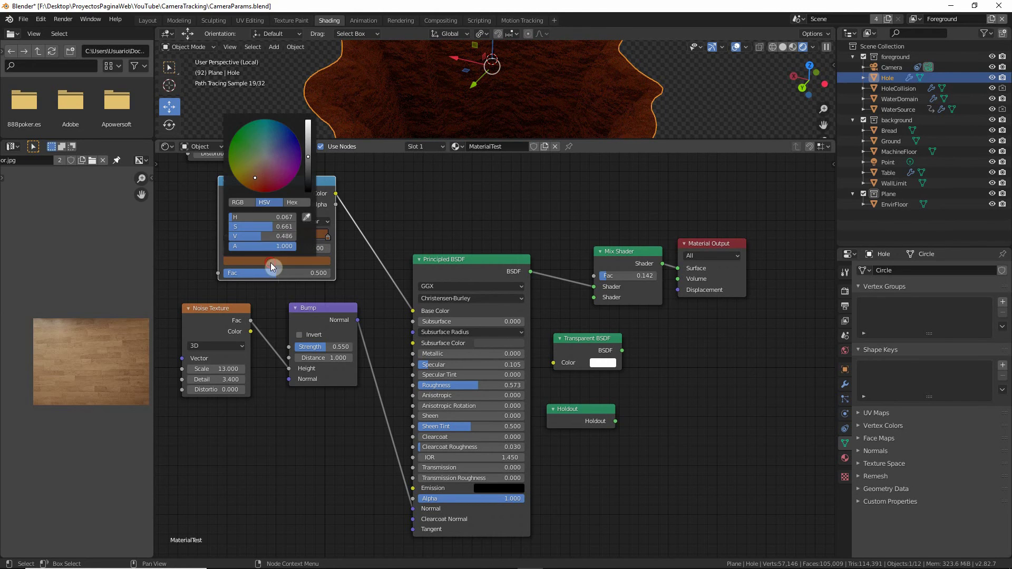
left_click_drag(306, 151, 306, 138)
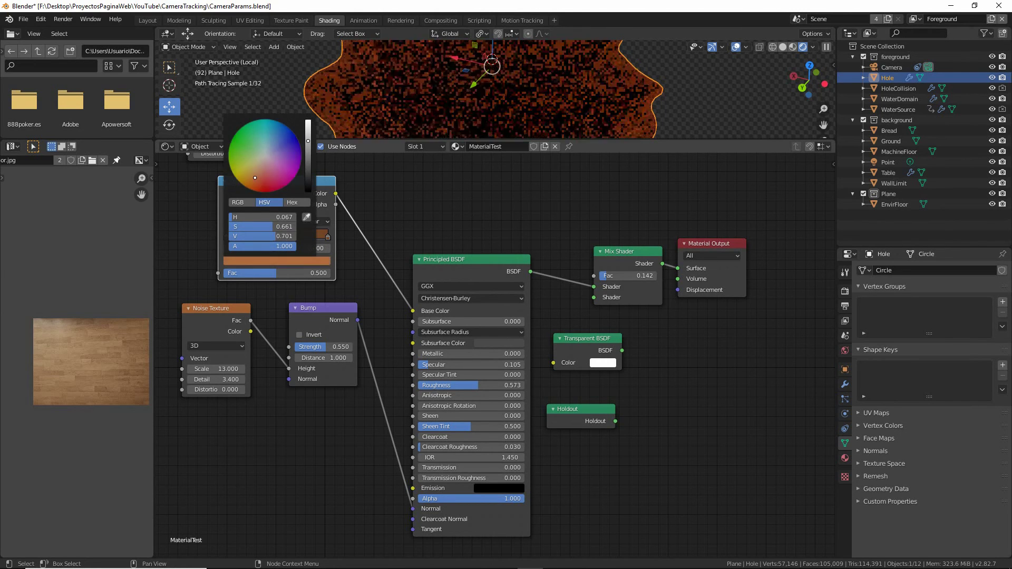
middle_click_drag(447, 101, 427, 118)
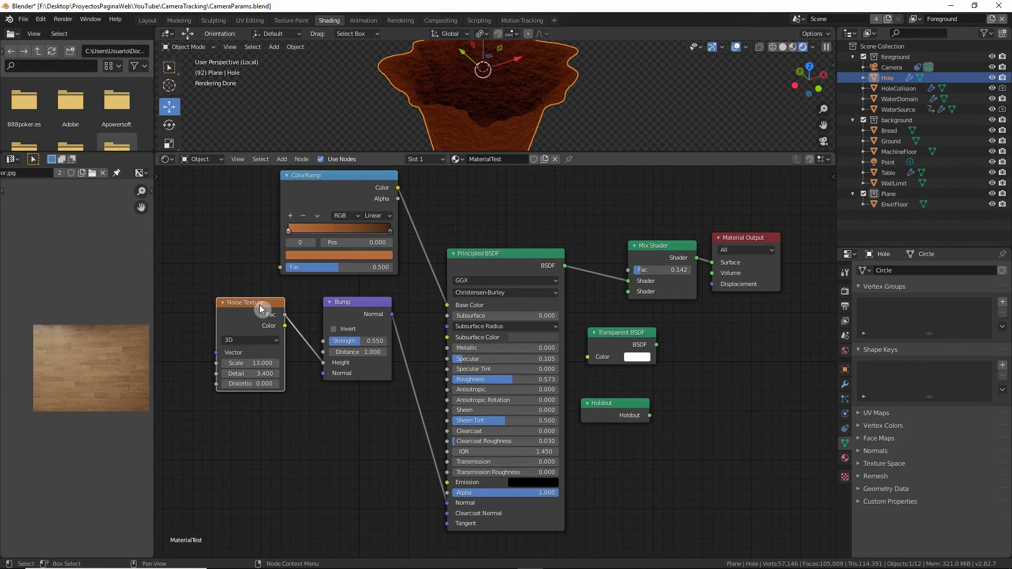
Check that the Node Wrangler add-on is enabled in Preferences
left_click(41, 19)
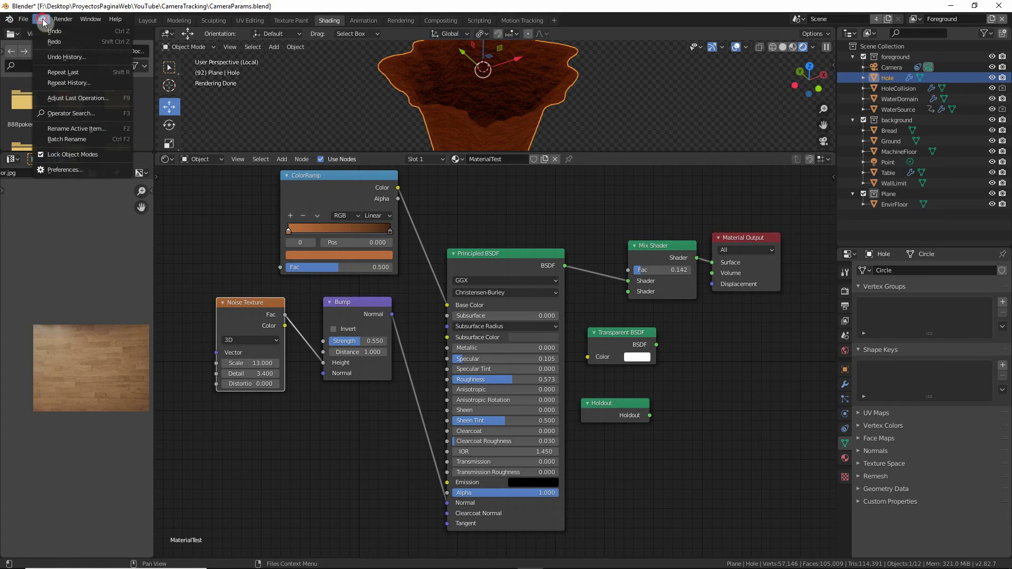
left_click(81, 164)
left_click(305, 70)
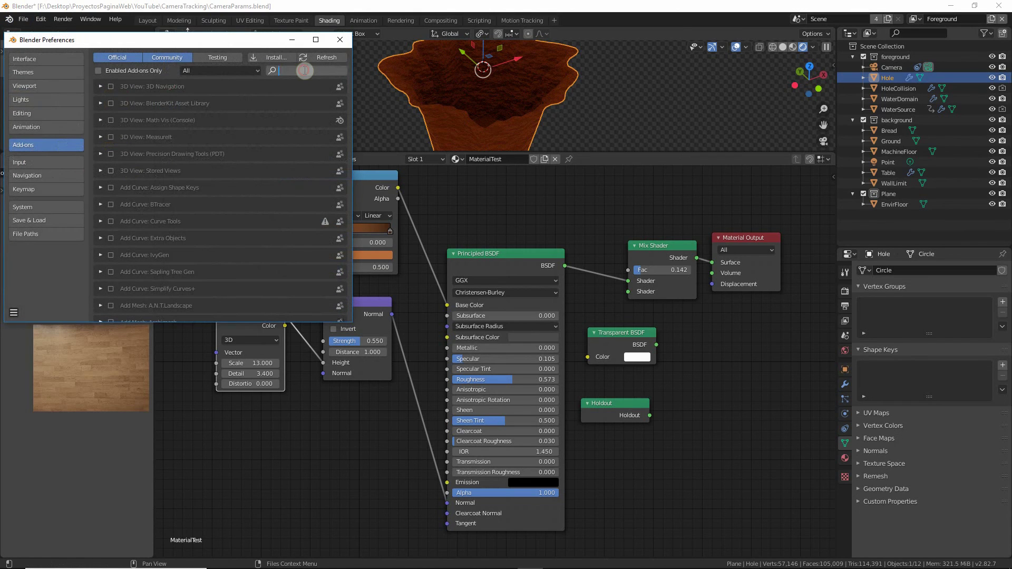
type("node")
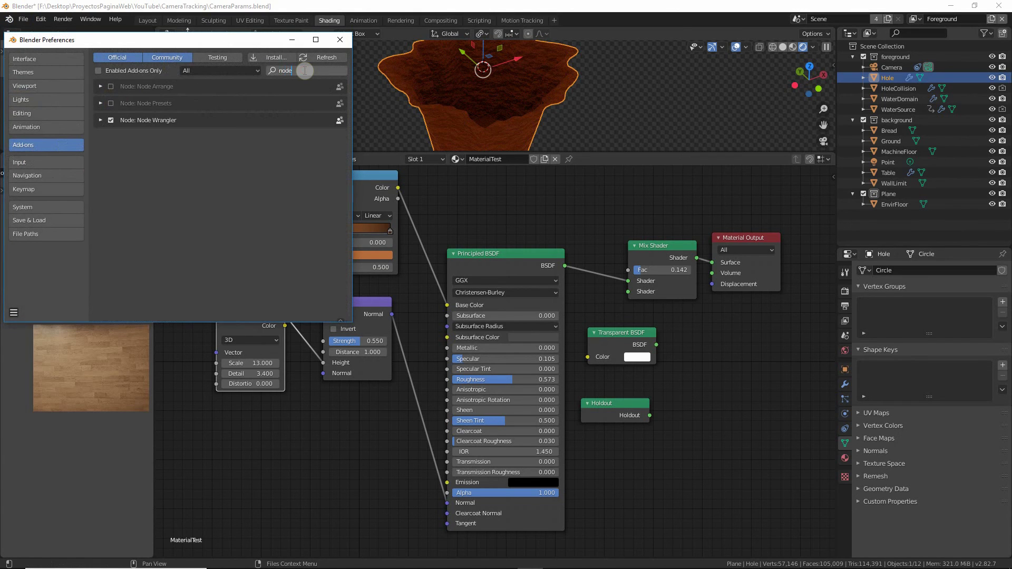
left_click(346, 41)
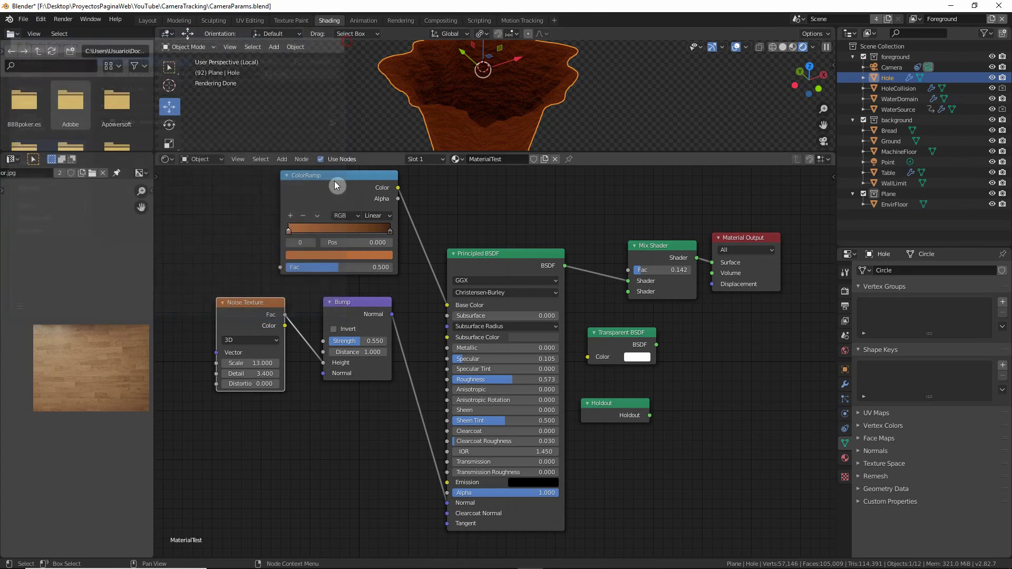
Preview the Noise Texture Fac and Bump Normal outputs on the hole
left_click(243, 302, "ctrl+shift")
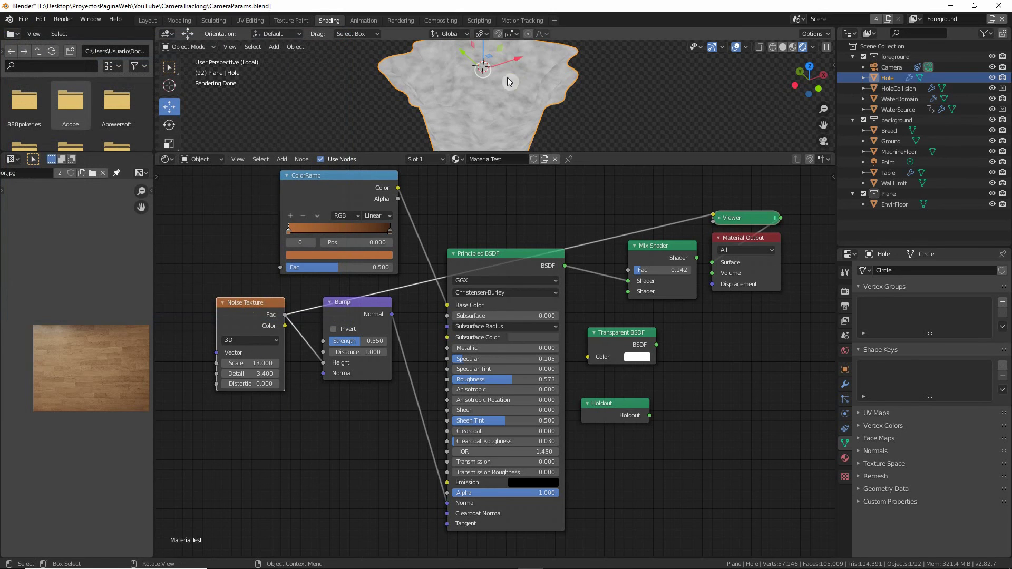
mouse_move(506, 77)
middle_mouse_down()
mouse_move(528, 91)
mouse_move(473, 112)
mouse_move(525, 116)
mouse_move(616, 80)
mouse_move(570, 93)
middle_mouse_up()
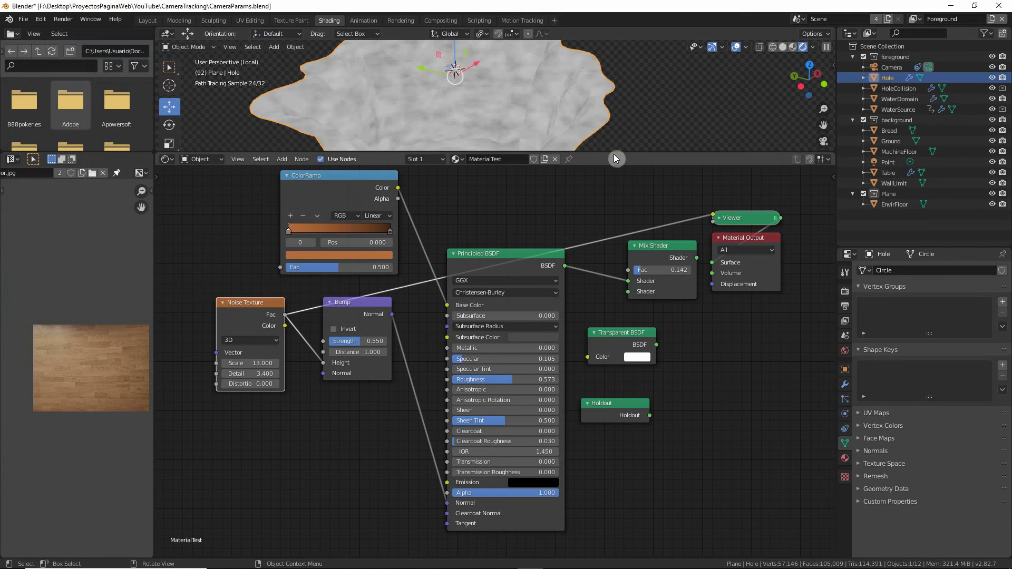
left_click_drag(614, 153, 614, 206)
mouse_move(535, 161)
middle_mouse_down()
mouse_move(458, 176)
mouse_move(425, 109)
mouse_move(479, 119)
mouse_move(406, 113)
mouse_move(447, 140)
mouse_move(438, 168)
middle_mouse_up()
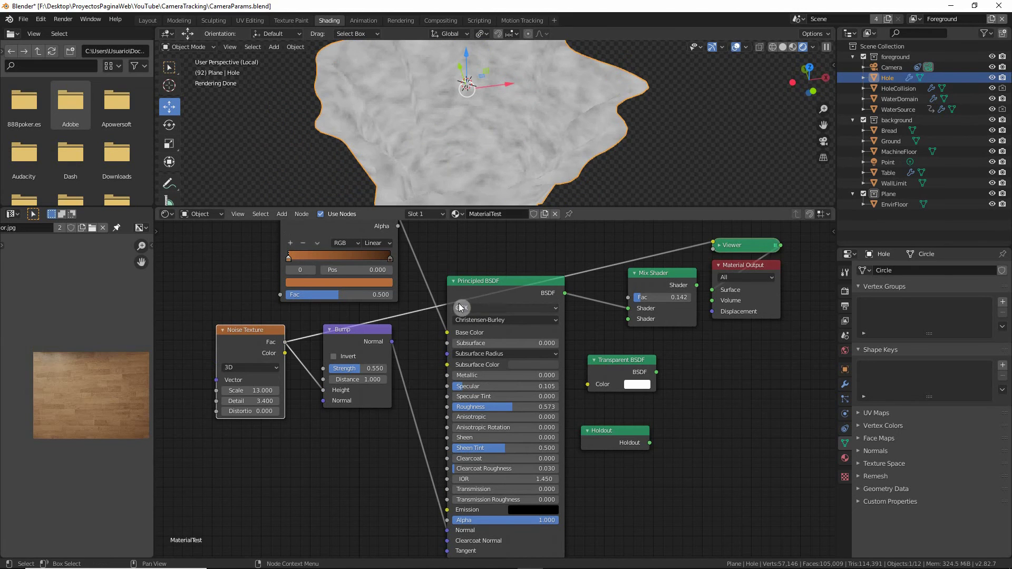
left_click(363, 330, "ctrl+shift")
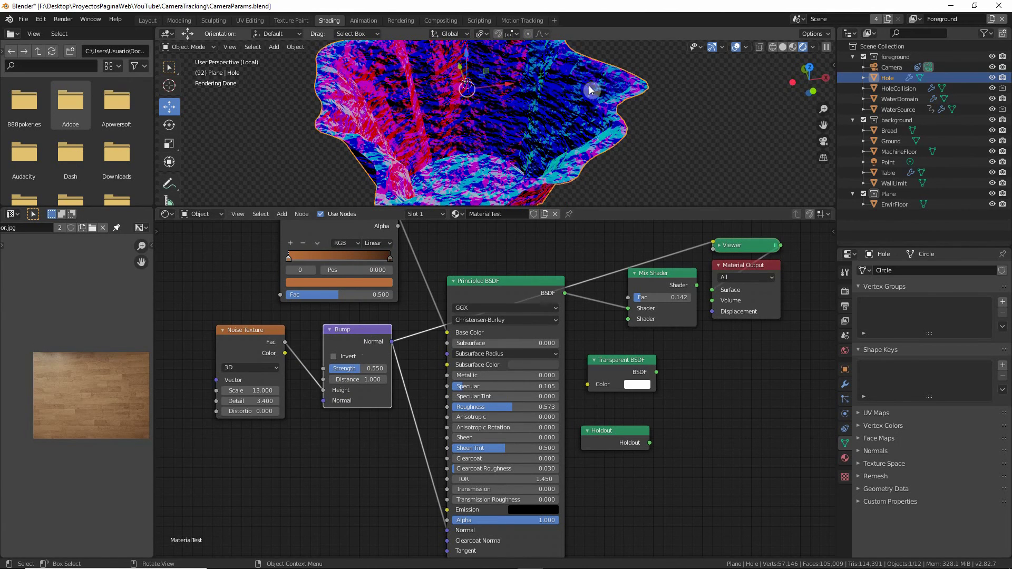
Keep the Mix Shader driving Material Output with its Fac unchanged, then select EnvirFloor
left_click(479, 277, "ctrl+shift")
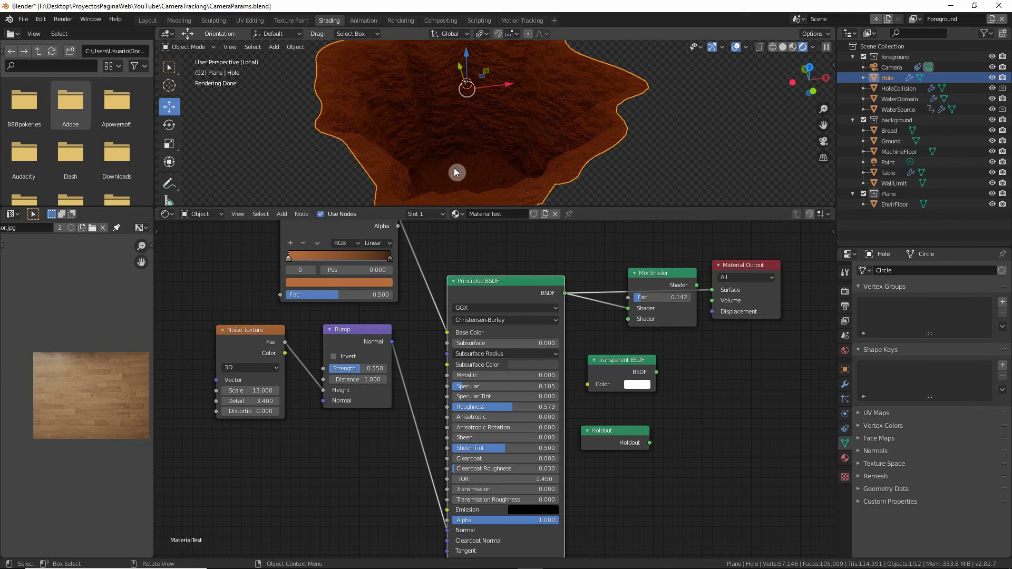
left_click(653, 273, "ctrl+shift")
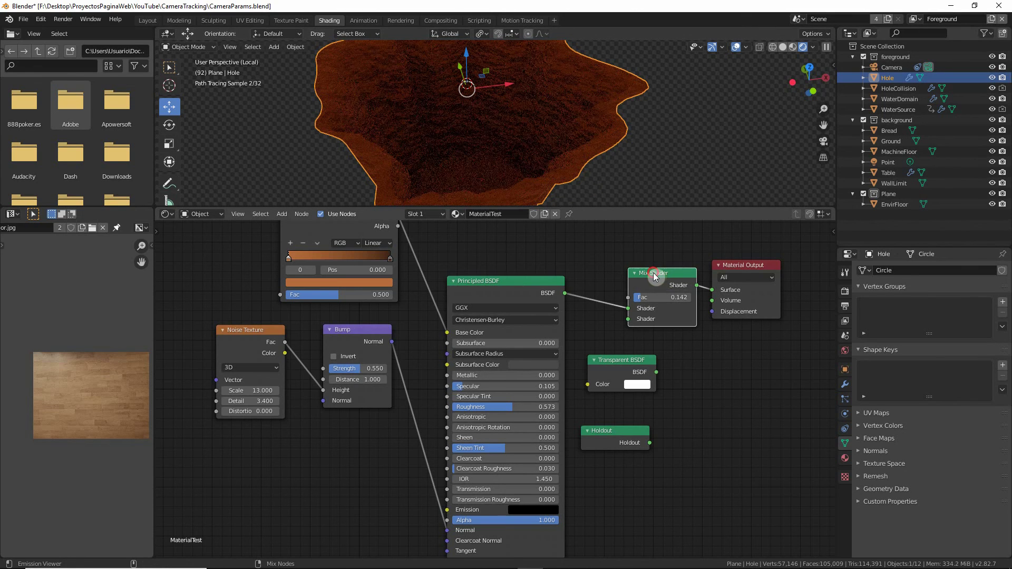
left_click_drag(642, 301, 685, 299)
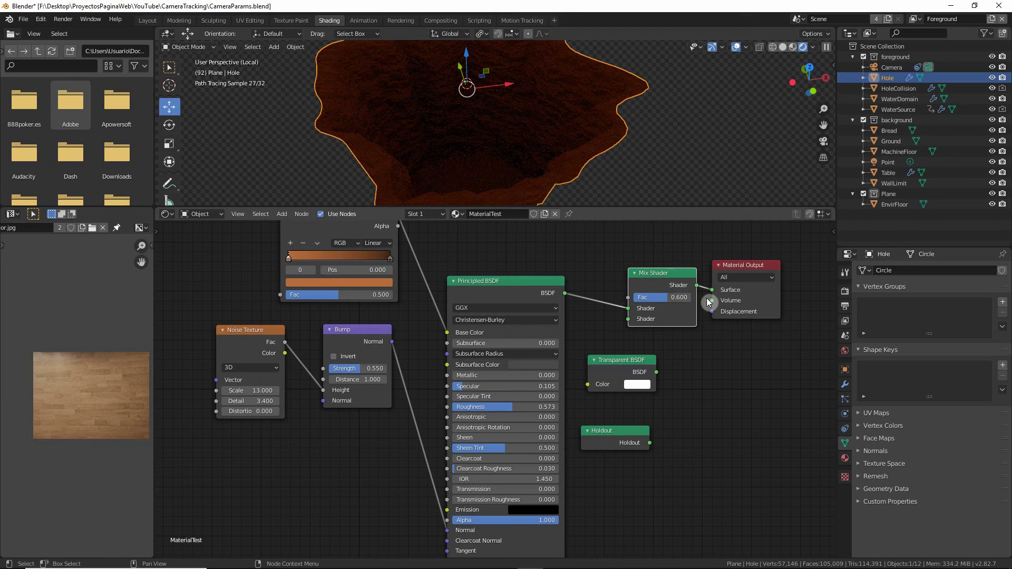
key("ctrl+z")
left_click(409, 122)
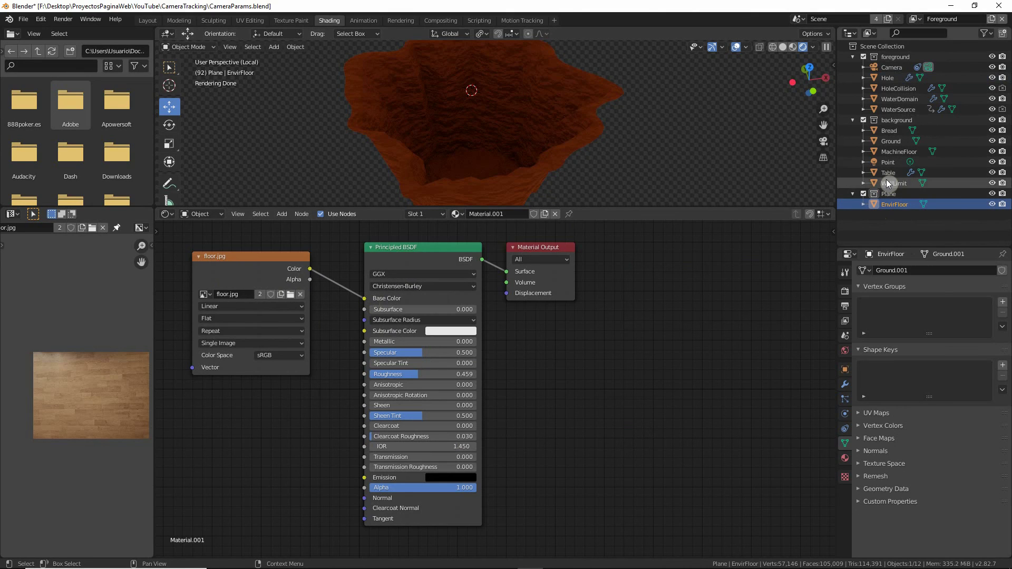
Select WaterDomain, show its material, and look through the scene camera
left_click(904, 98)
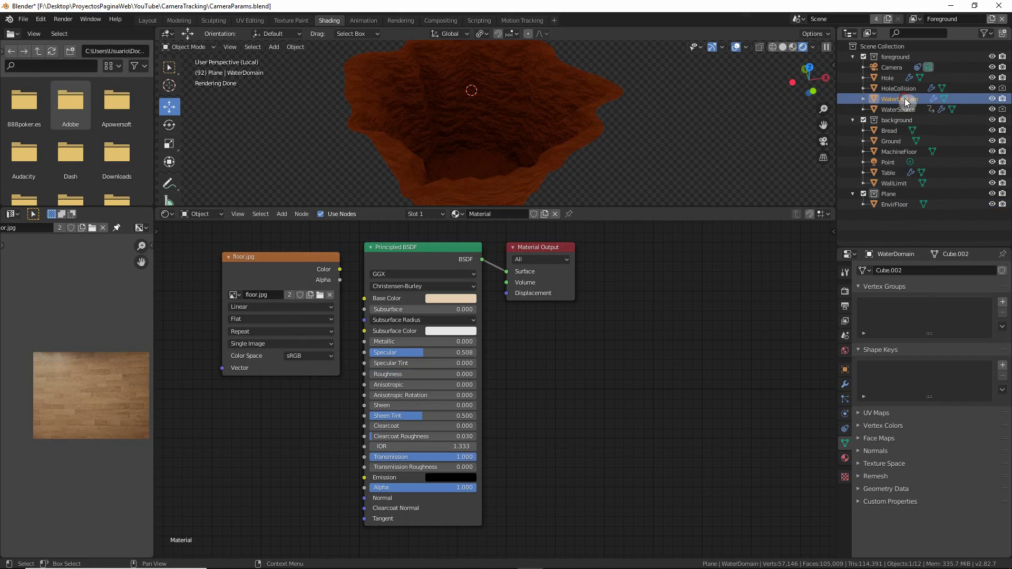
left_click(845, 457)
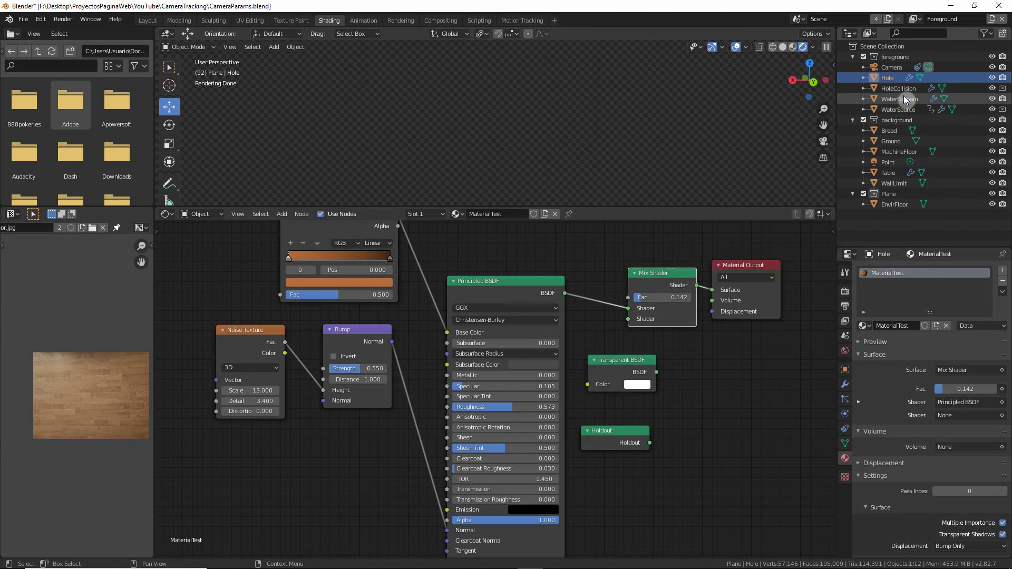
left_click(901, 99)
key("KP_0")
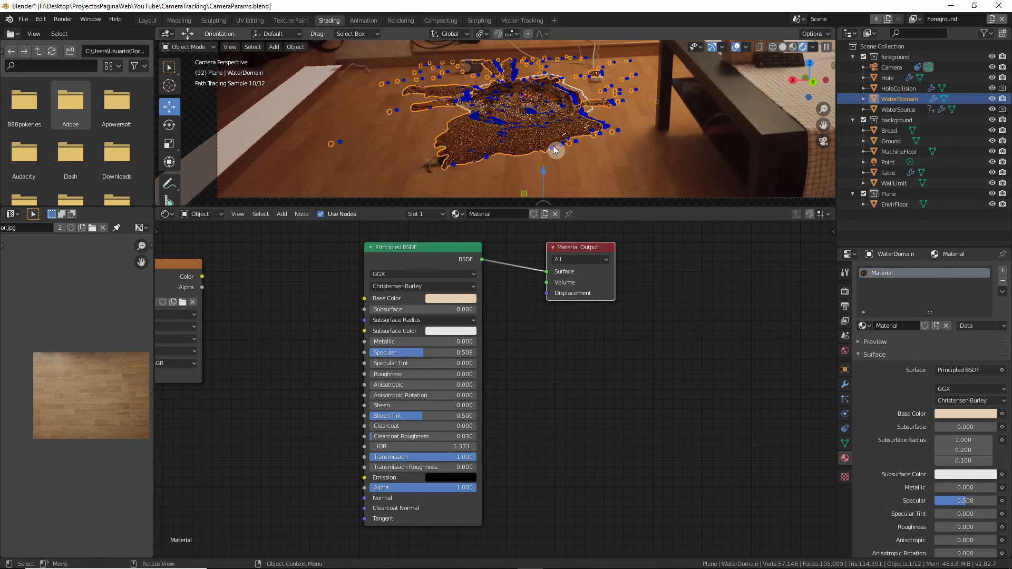
scroll(497, 321, "up", 1)
scroll(536, 393, "down", 2, "shift")
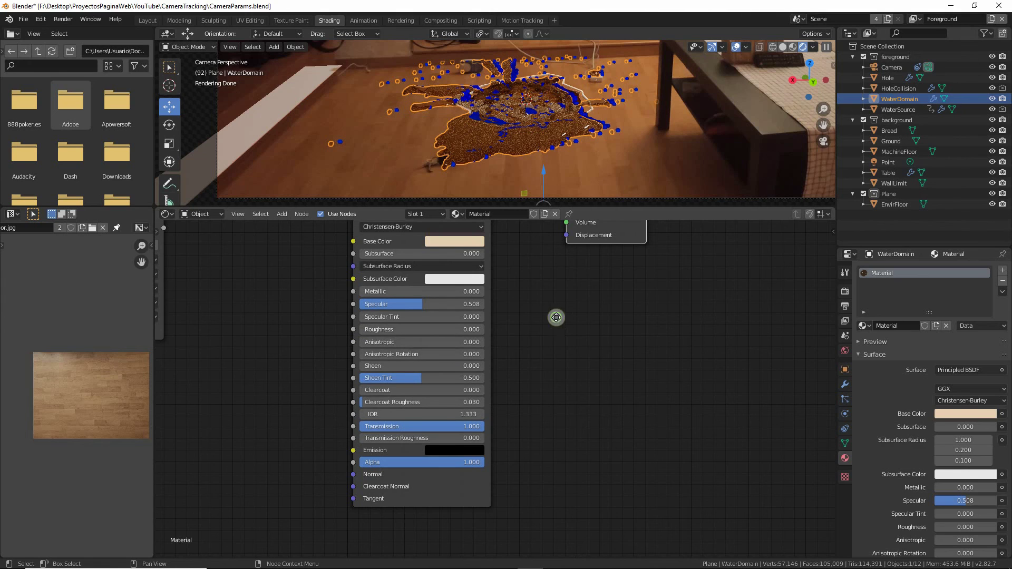
Sample the puddle colour with the Base Color eyedropper, then show WaterDomain's fluid physics
middle_click_drag(555, 317, 495, 344)
left_click(428, 321)
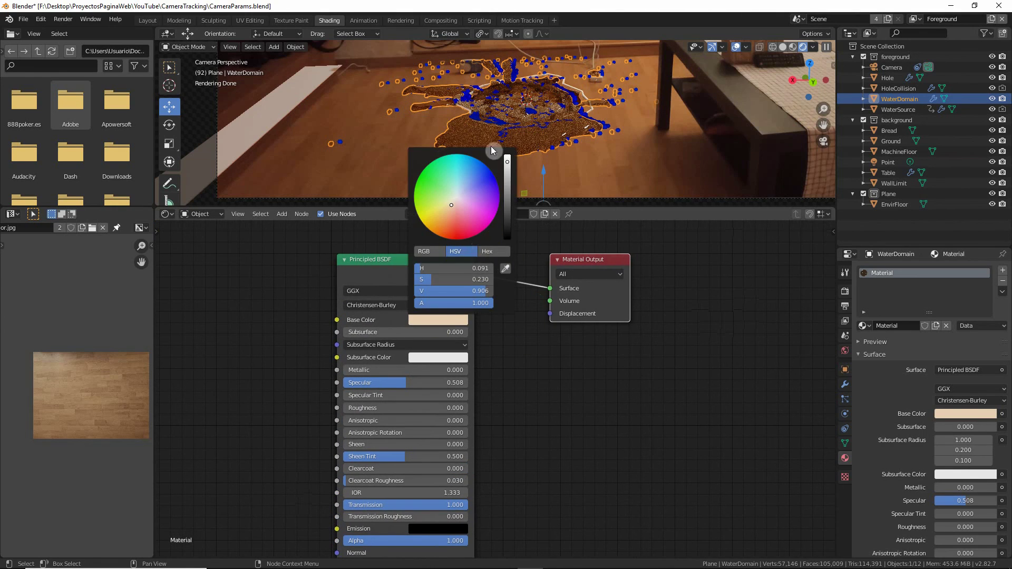
left_click(438, 322)
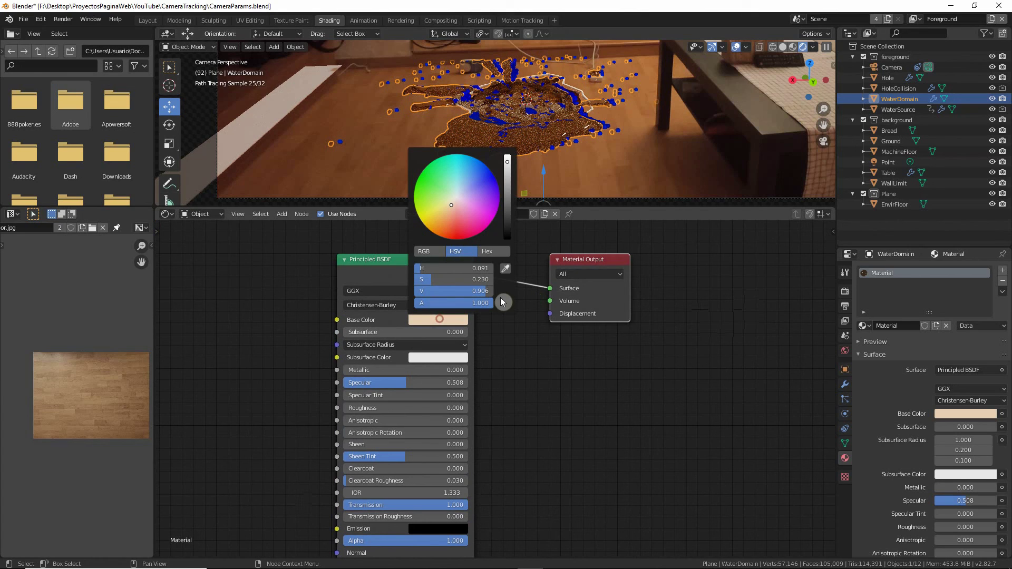
left_click(505, 268)
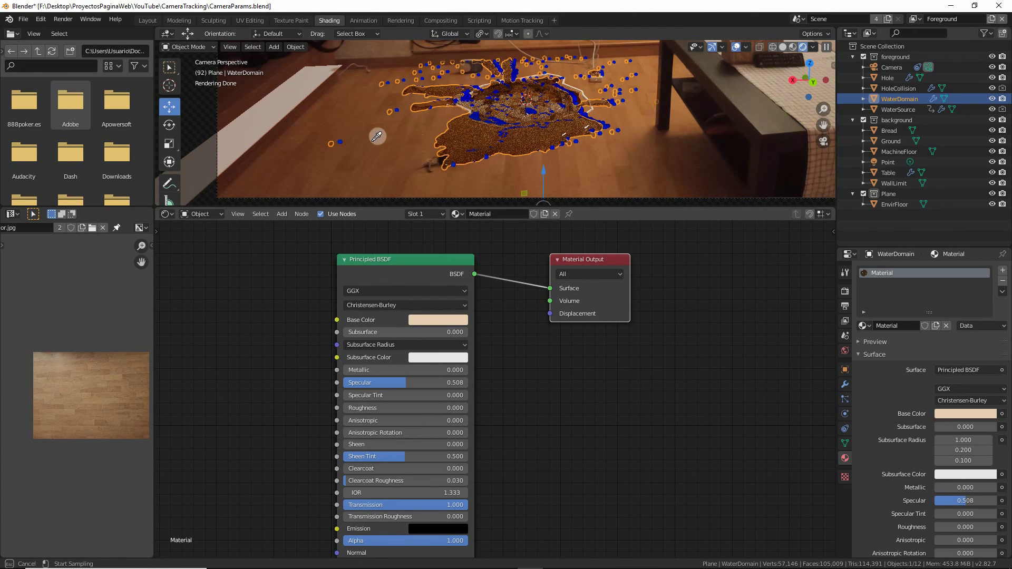
left_click(589, 84)
left_click(526, 135)
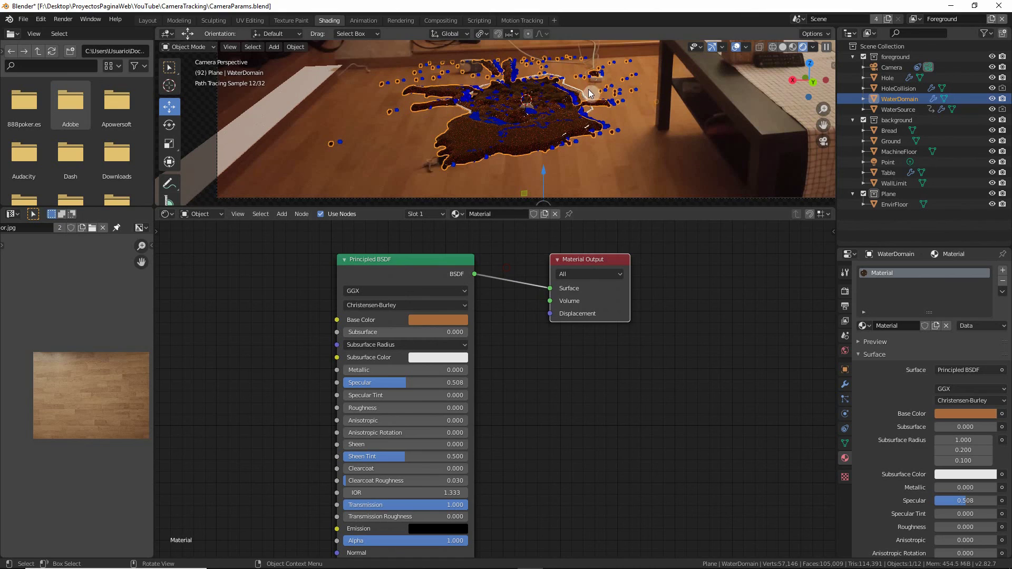
left_click(531, 140)
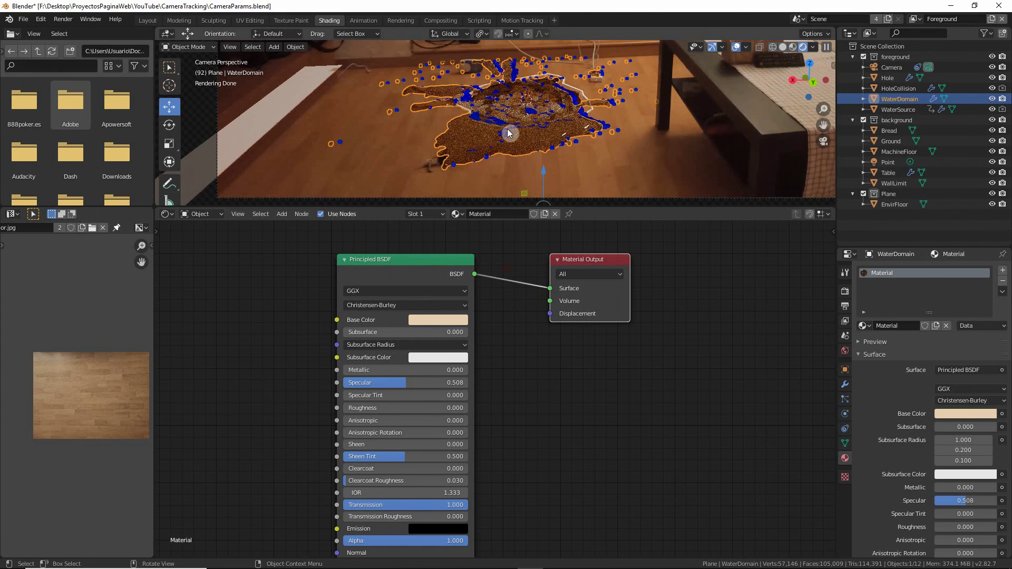
scroll(622, 120, "down", 2)
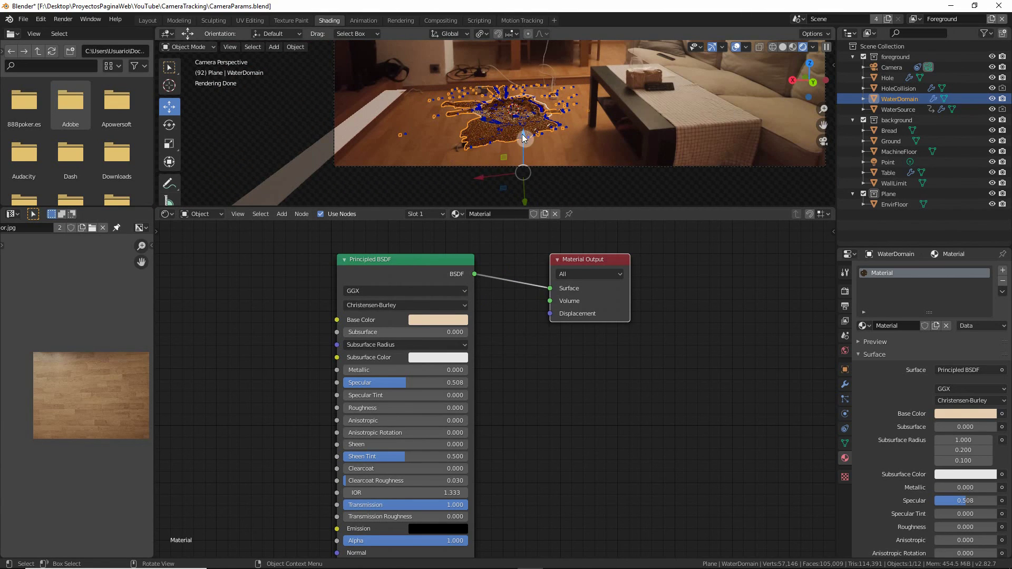
middle_click_drag(522, 134, 497, 169, "shift")
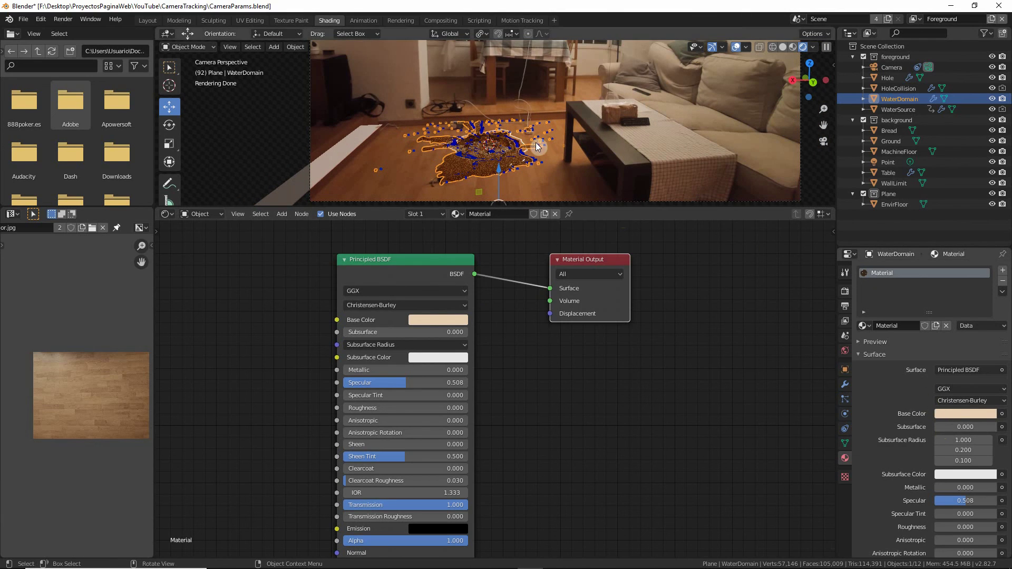
left_click(845, 414)
scroll(956, 513, "up", 3)
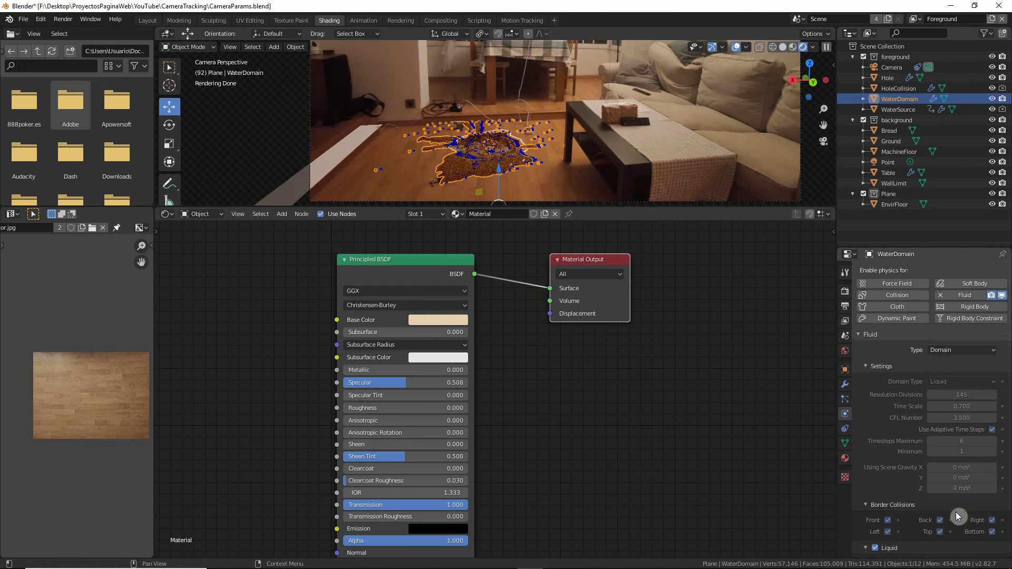